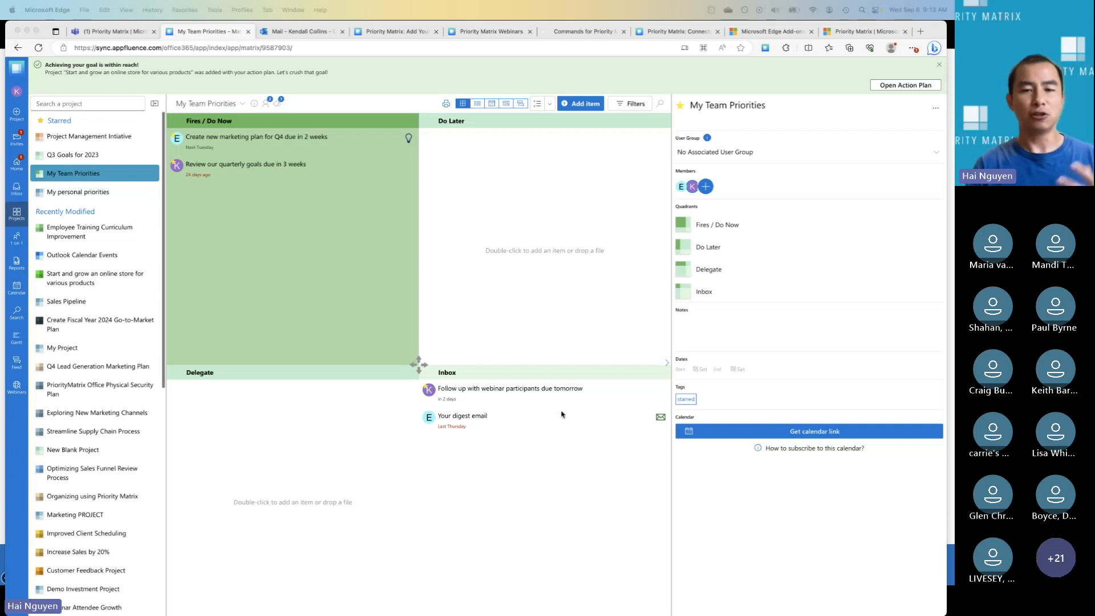
Step: Add an item titled "Call sue tomorrow 2pm" to the Inbox quadrant of My Team Priorities
{"action": "left_click", "coordinate": [634, 378]}
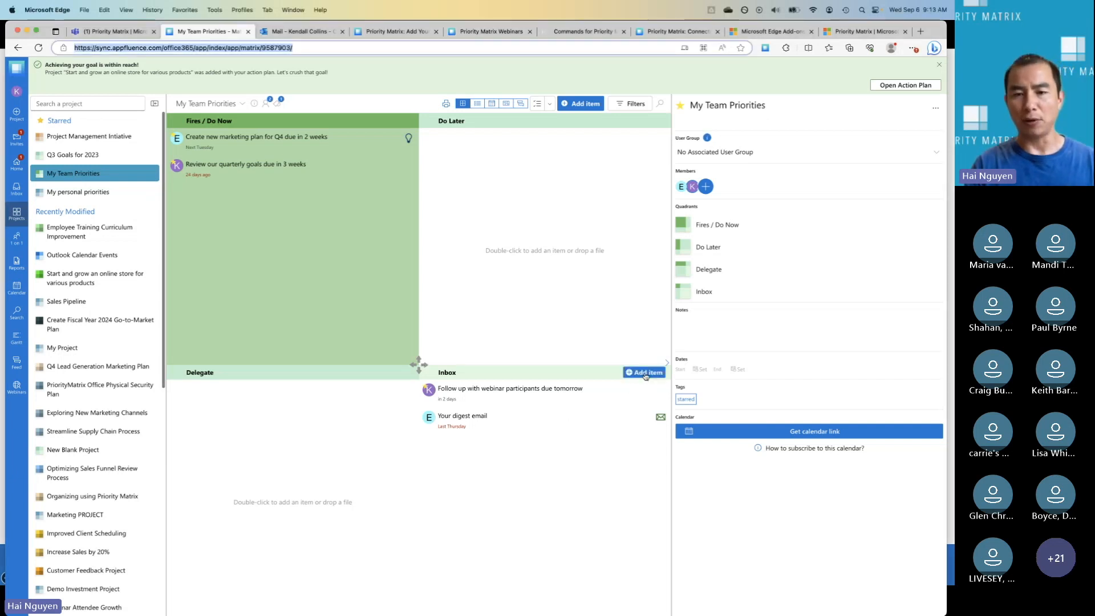
{"action": "left_click", "coordinate": [645, 374]}
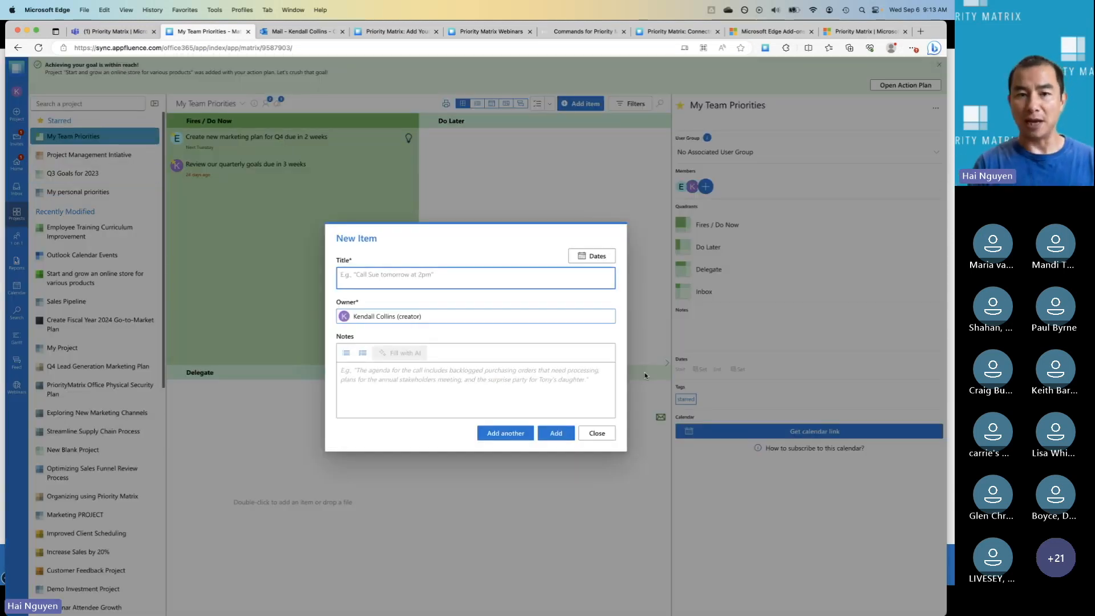
{"action": "type", "text": "Call sue tomorroow"}
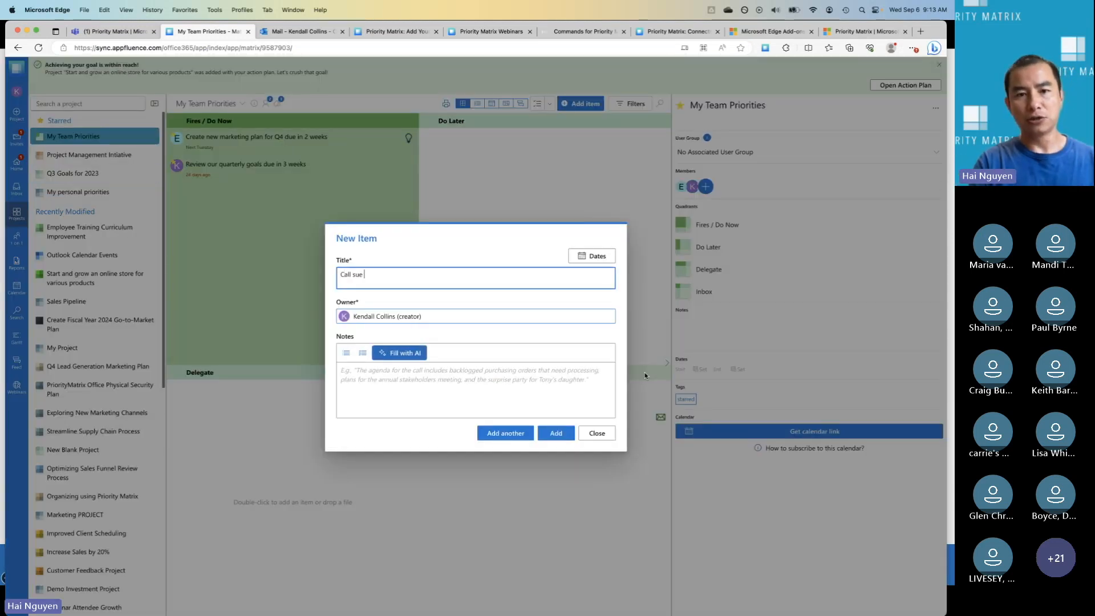
{"action": "key", "text": "BackSpace"}
{"action": "key", "text": "BackSpace"}
{"action": "key", "text": "BackSpace"}
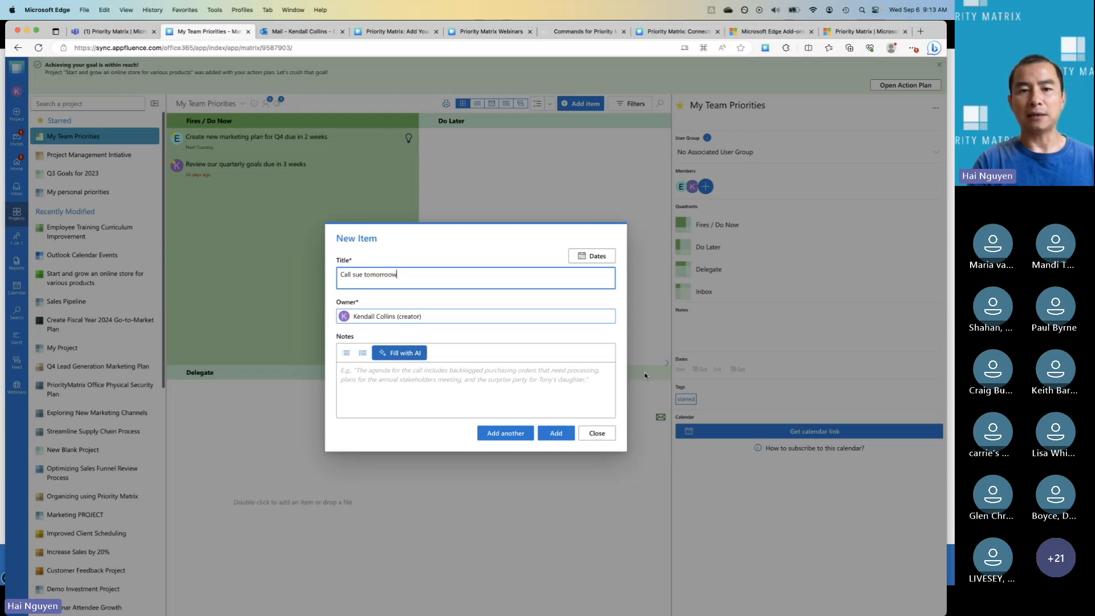
{"action": "type", "text": "w"}
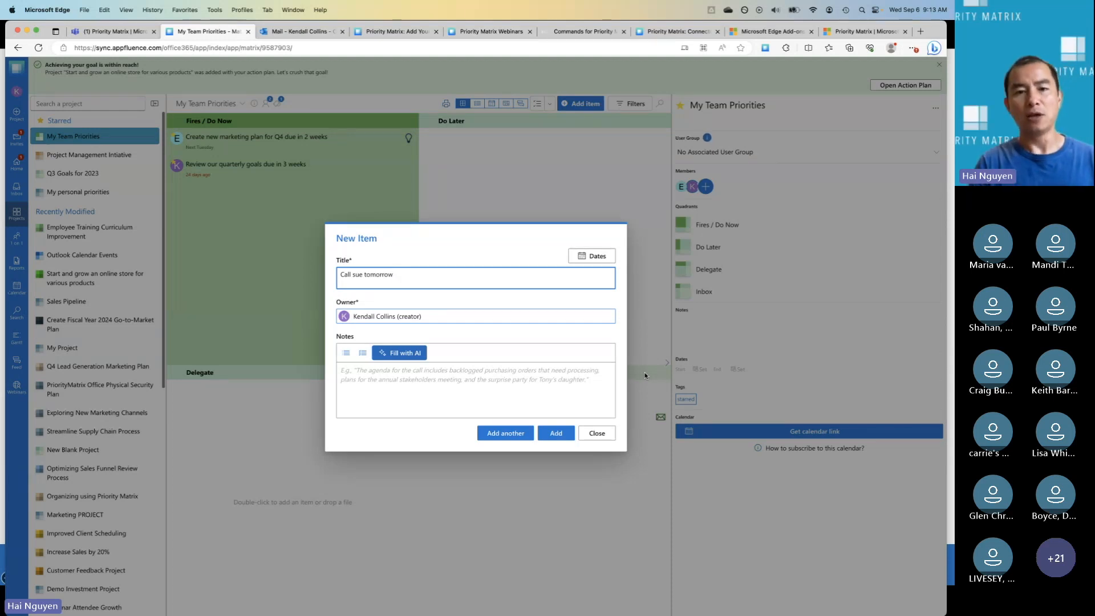
{"action": "type", "text": "d"}
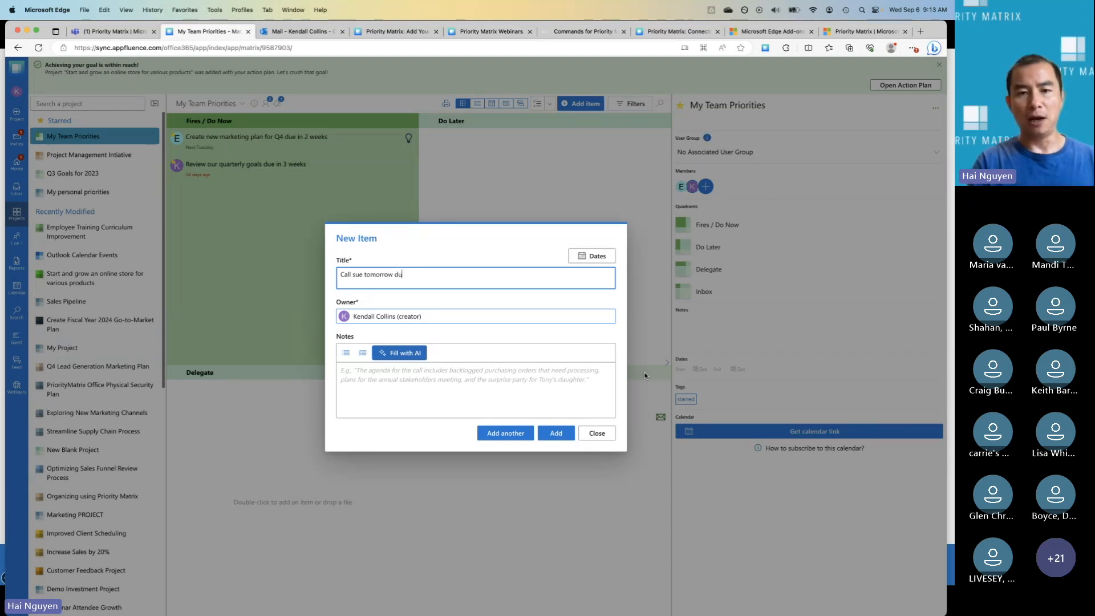
{"action": "key", "text": "BackSpace"}
{"action": "type", "text": "2pm"}
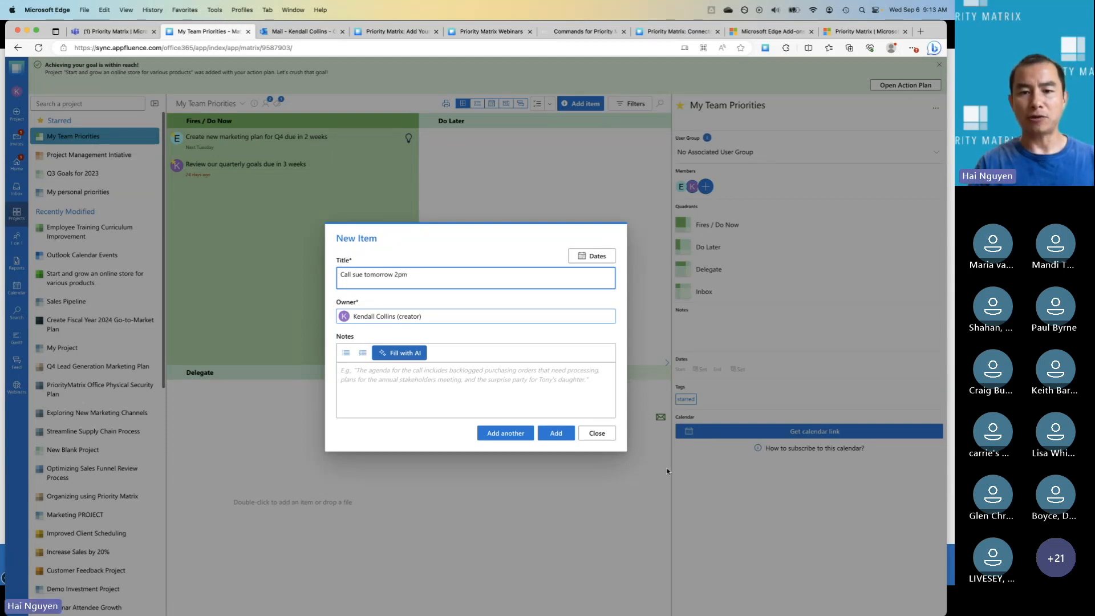
{"action": "left_click", "coordinate": [557, 434]}
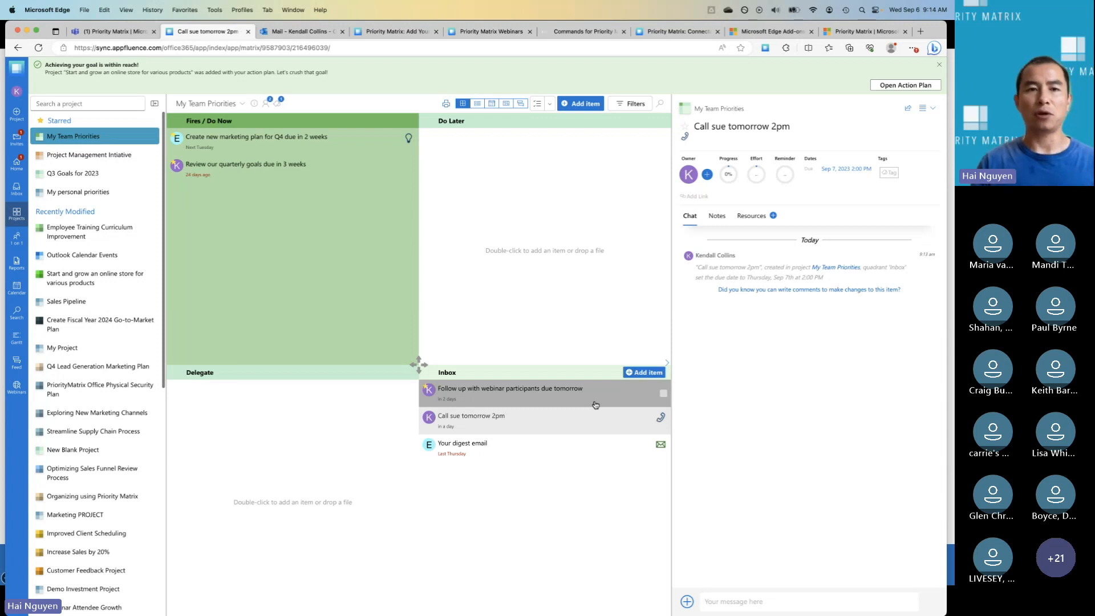
Step: Open the Q4 marketing plan item and post the chat commands "due in 3 months" and "remind me weekly"
{"action": "left_click", "coordinate": [249, 147]}
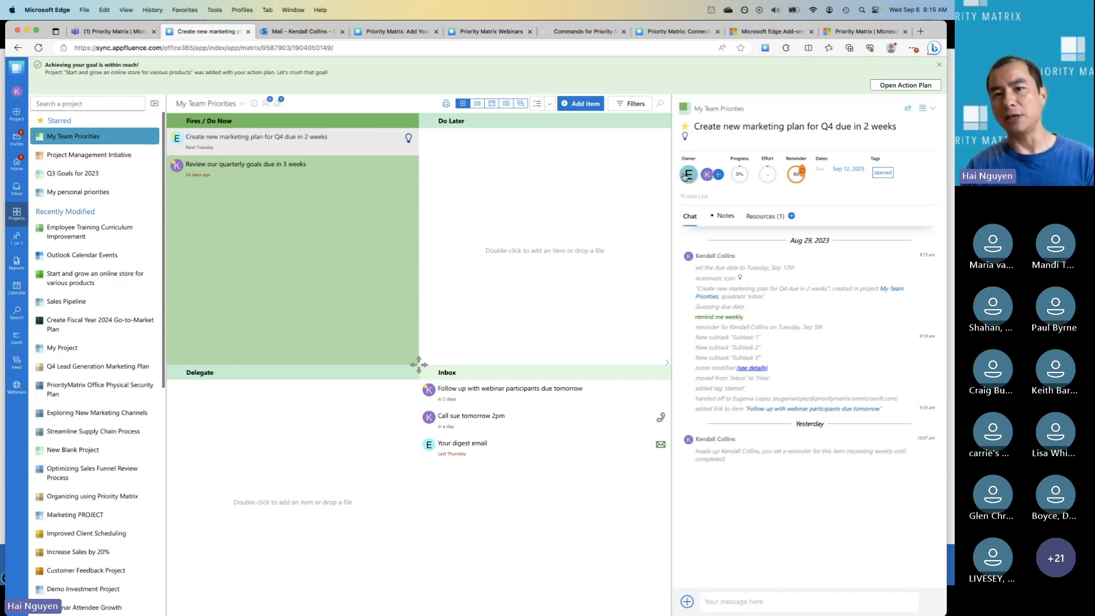
{"action": "mouse_move", "coordinate": [689, 173]}
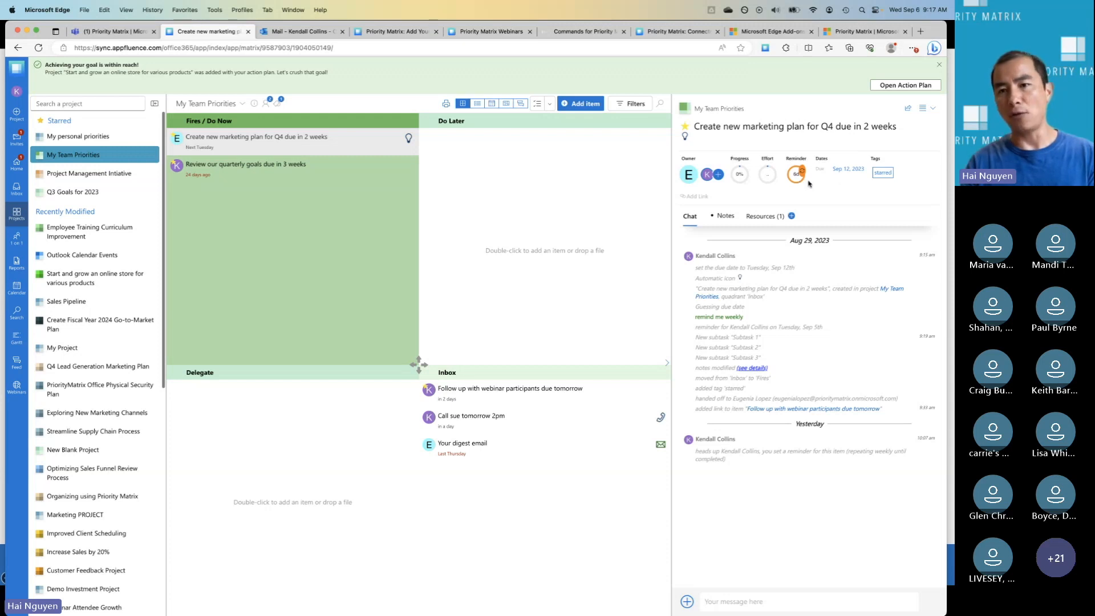
{"action": "type", "text": "due in 3 m"}
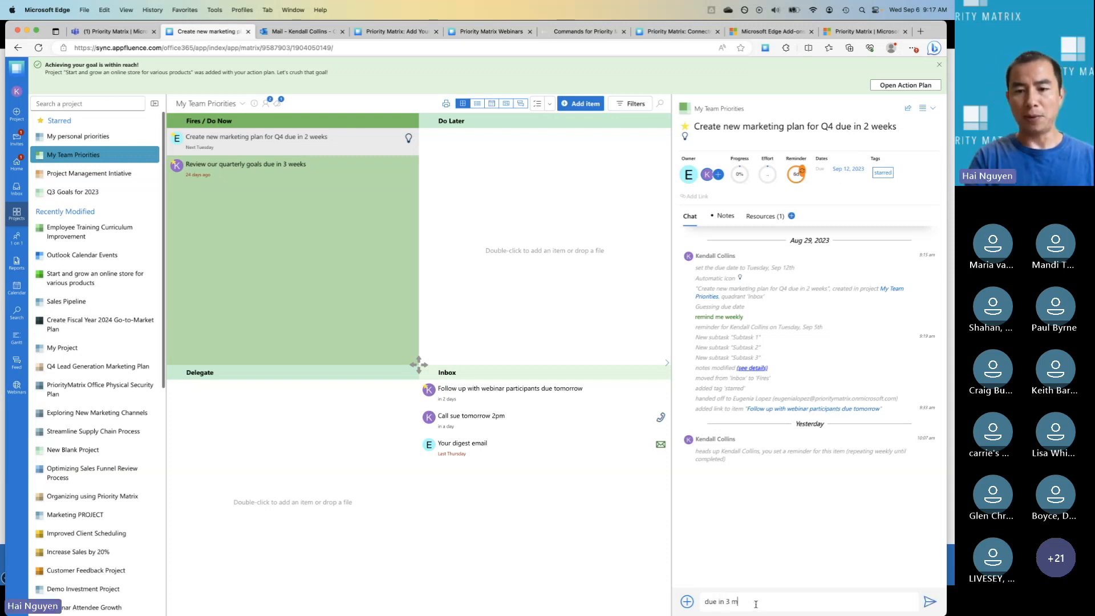
{"action": "type", "text": "onths"}
{"action": "key", "text": "Return"}
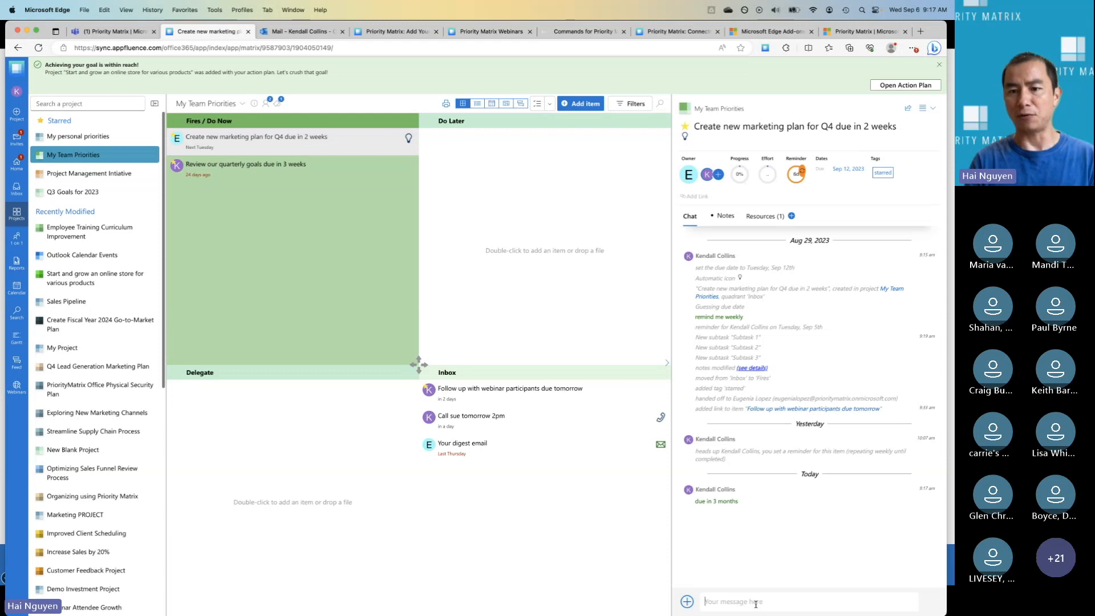
{"action": "type", "text": "remind me weekly"}
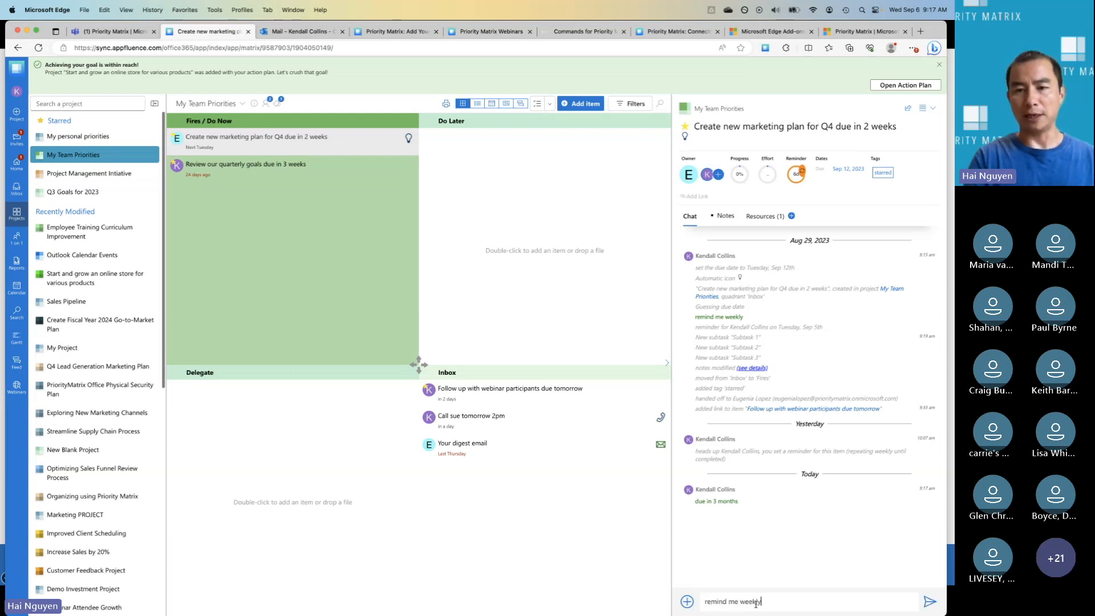
{"action": "key", "text": "Return"}
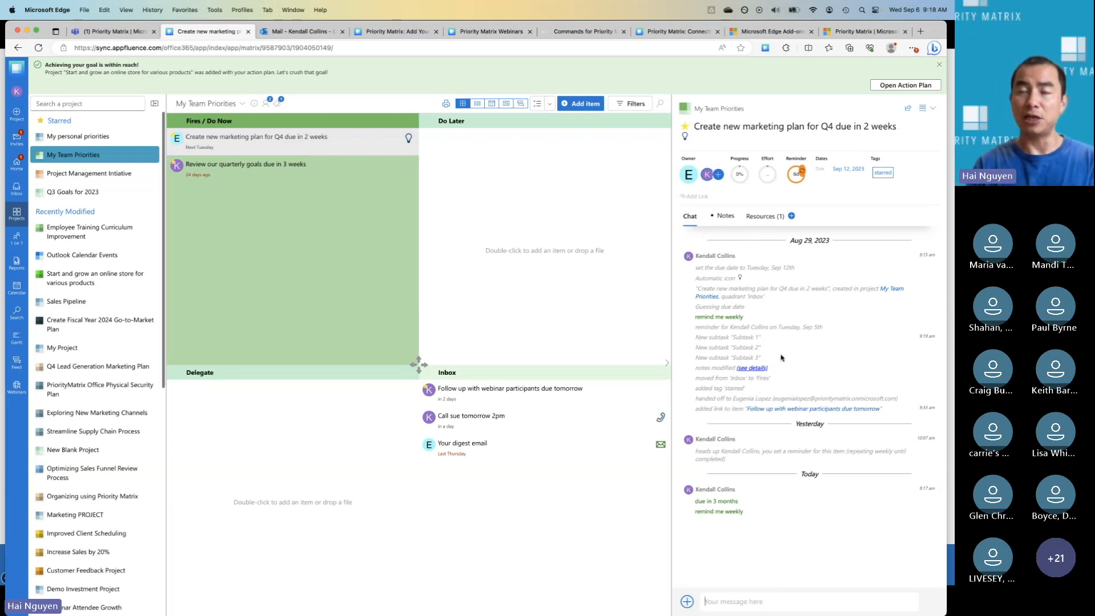
Step: Reassign ownership of the Q4 marketing plan item to another person
{"action": "left_click", "coordinate": [768, 594]}
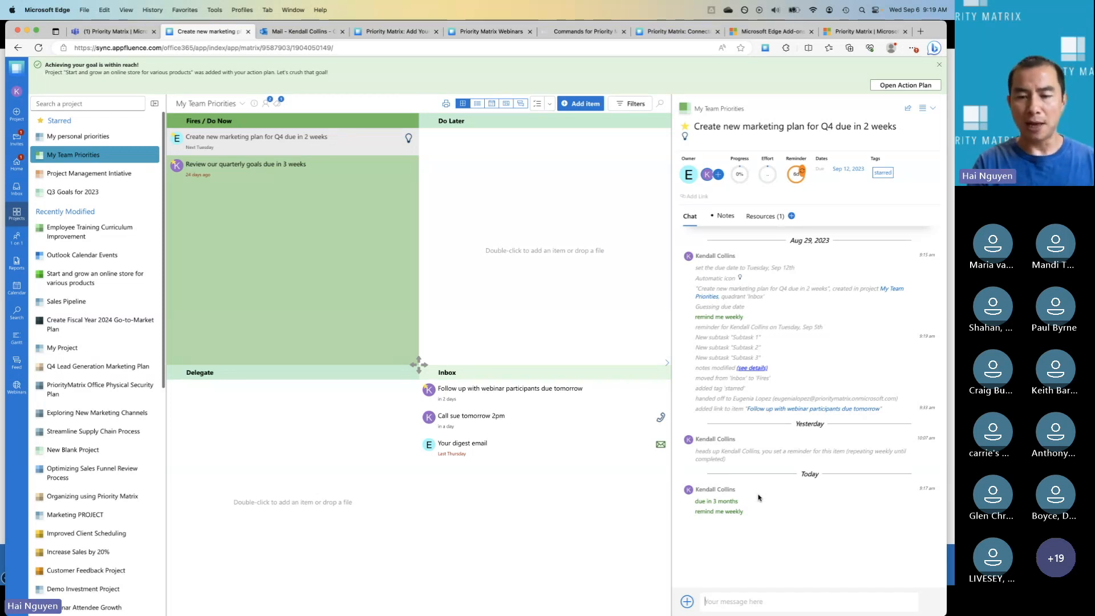
{"action": "left_click", "coordinate": [690, 174]}
{"action": "left_click", "coordinate": [849, 204]}
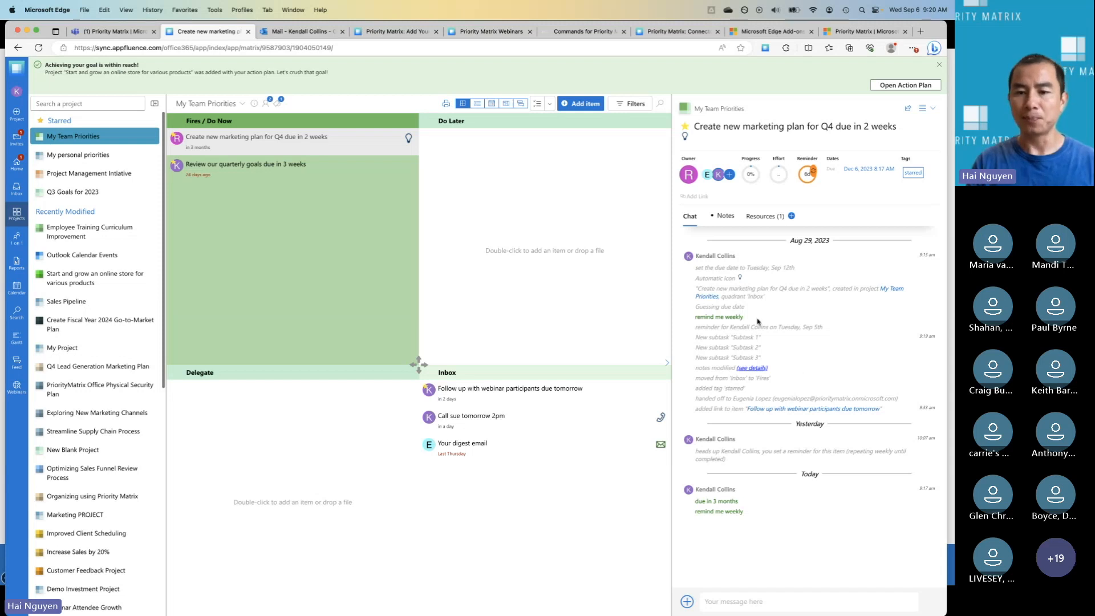
Step: Examine the marketing plan item's notes checklist, progress setting and linked resources
{"action": "left_click", "coordinate": [725, 216]}
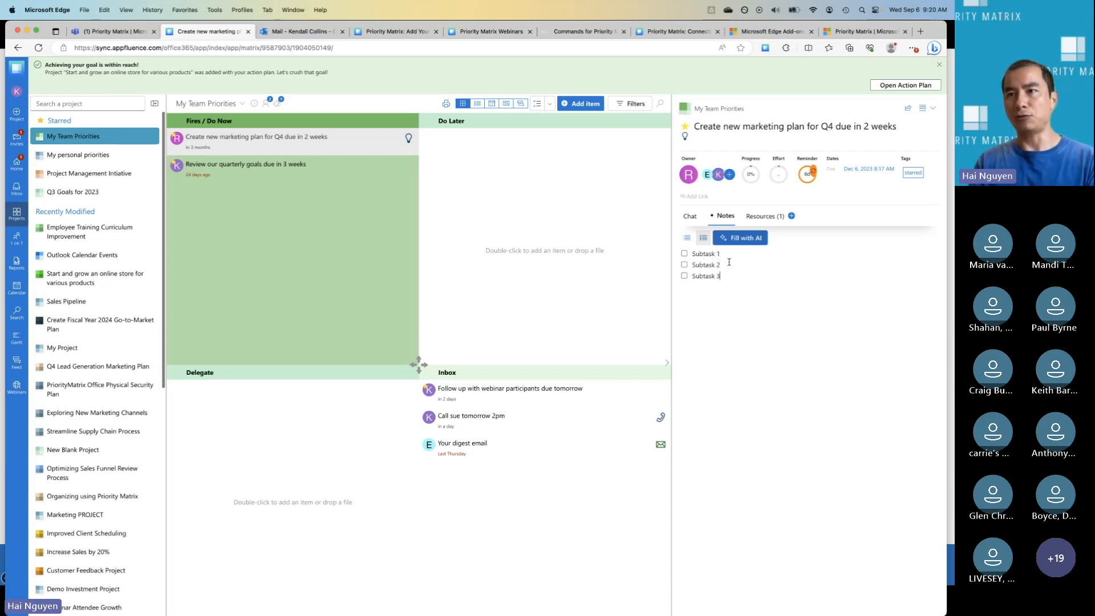
{"action": "left_click", "coordinate": [752, 173]}
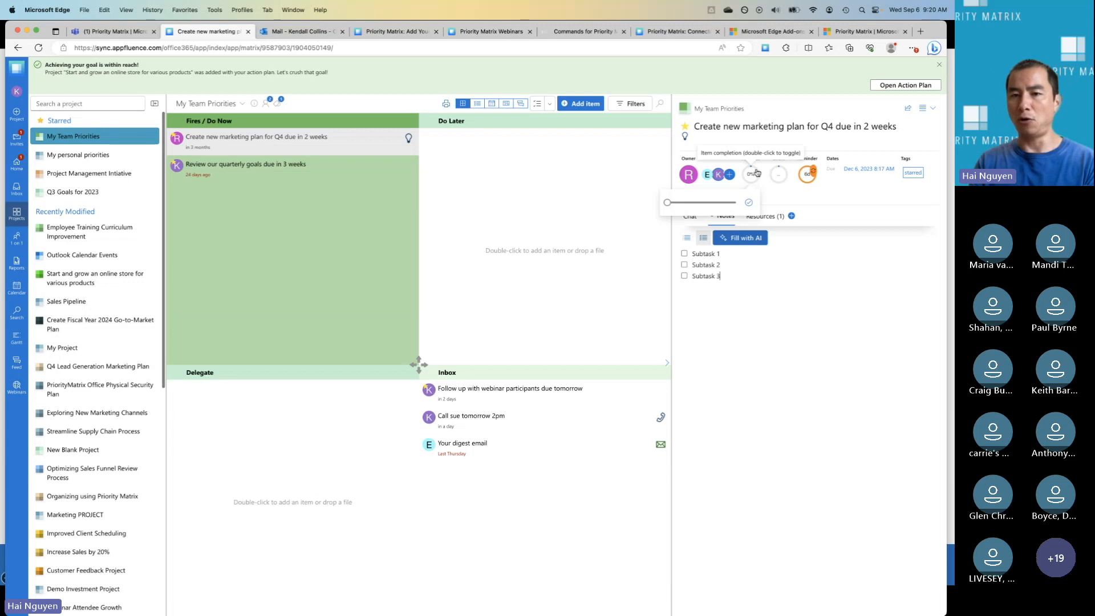
{"action": "left_click", "coordinate": [773, 216]}
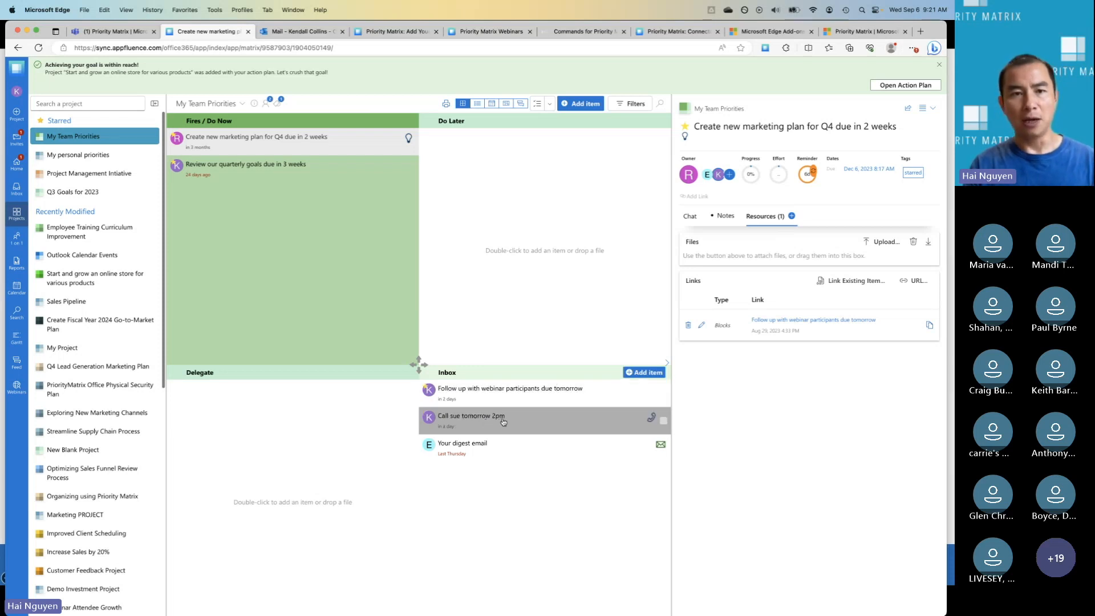
Step: Move the "Call sue tomorrow 2pm" item from Inbox into the Fires / Do Now quadrant
{"action": "left_click_drag", "start_coordinate": [501, 422], "coordinate": [276, 240]}
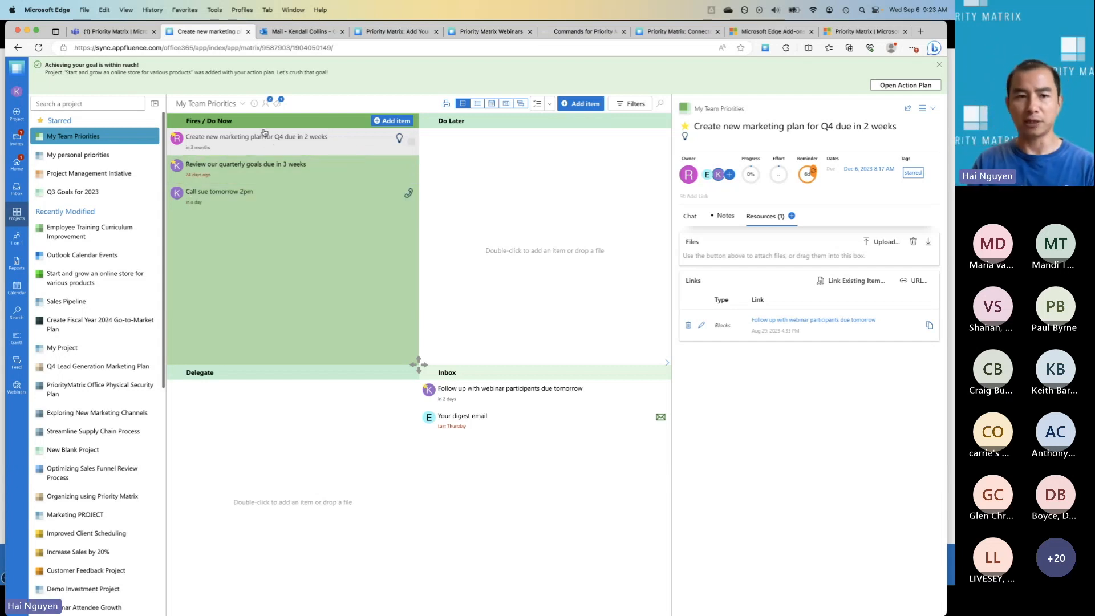
Step: Open the project details, dismiss the software update prompt, and rename the Fires / Do Now, Do Later and Delegate quadrants as P1, P2 and P3
{"action": "left_click", "coordinate": [255, 105]}
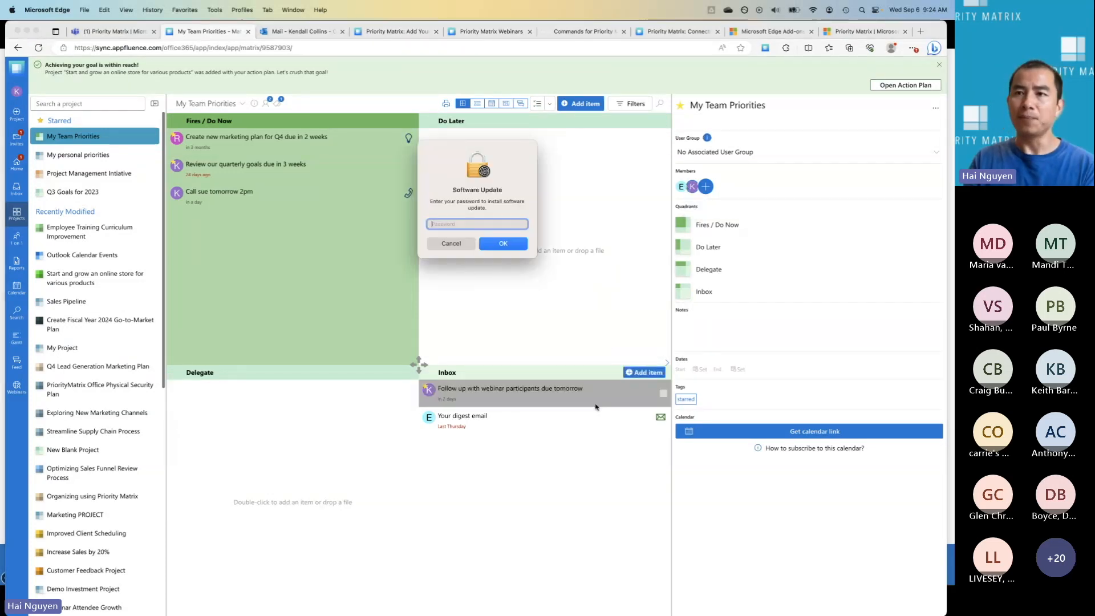
{"action": "left_click", "coordinate": [450, 243]}
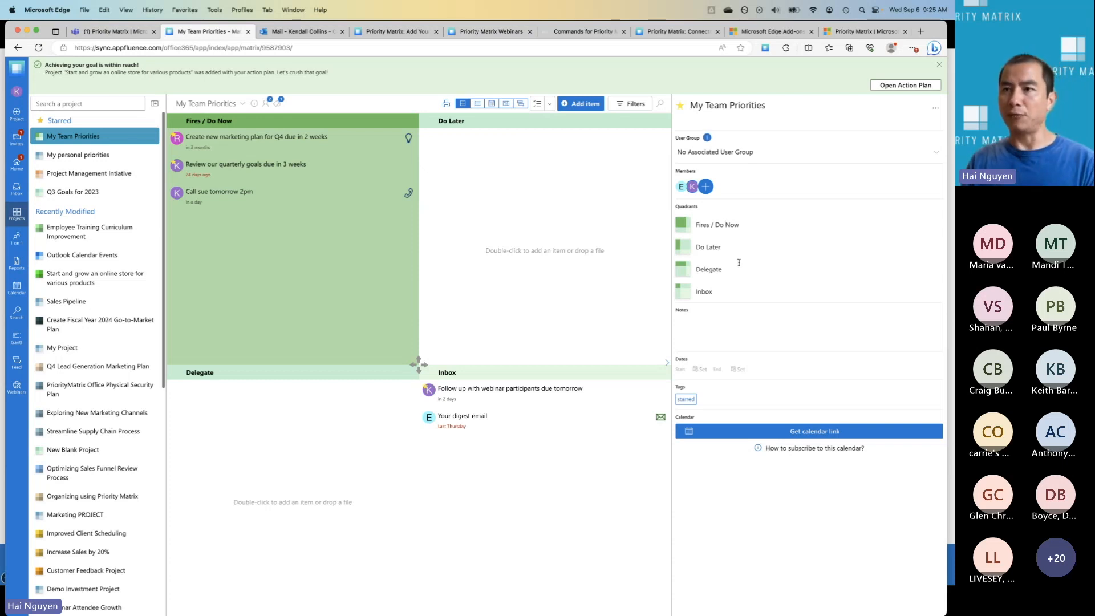
{"action": "triple_click", "coordinate": [711, 223]}
{"action": "type", "text": "P1"}
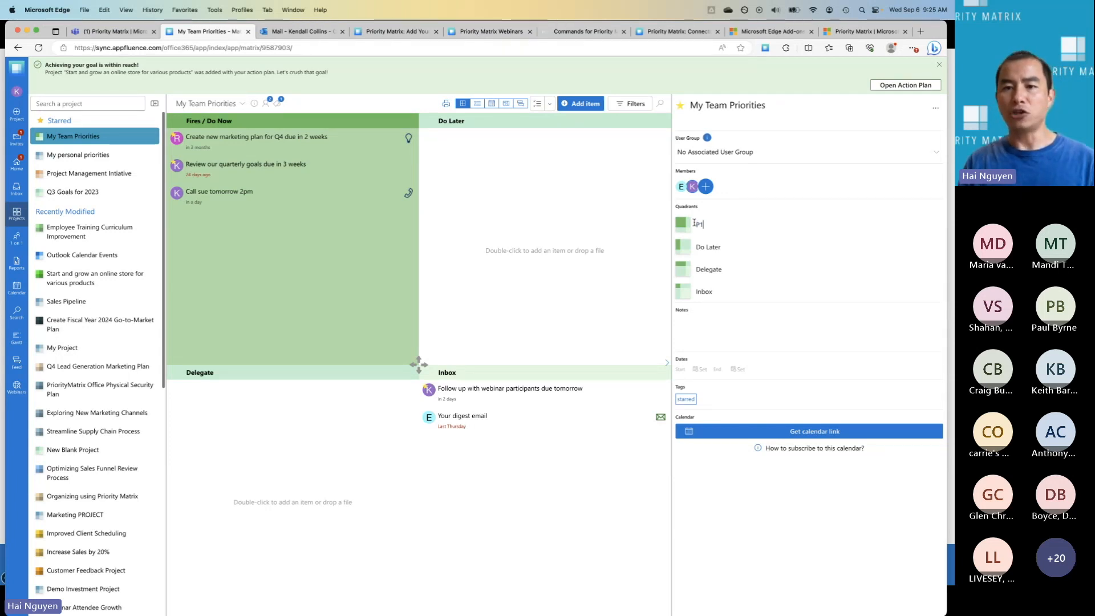
{"action": "left_click_drag", "start_coordinate": [731, 246], "coordinate": [691, 247]}
{"action": "type", "text": "P2"}
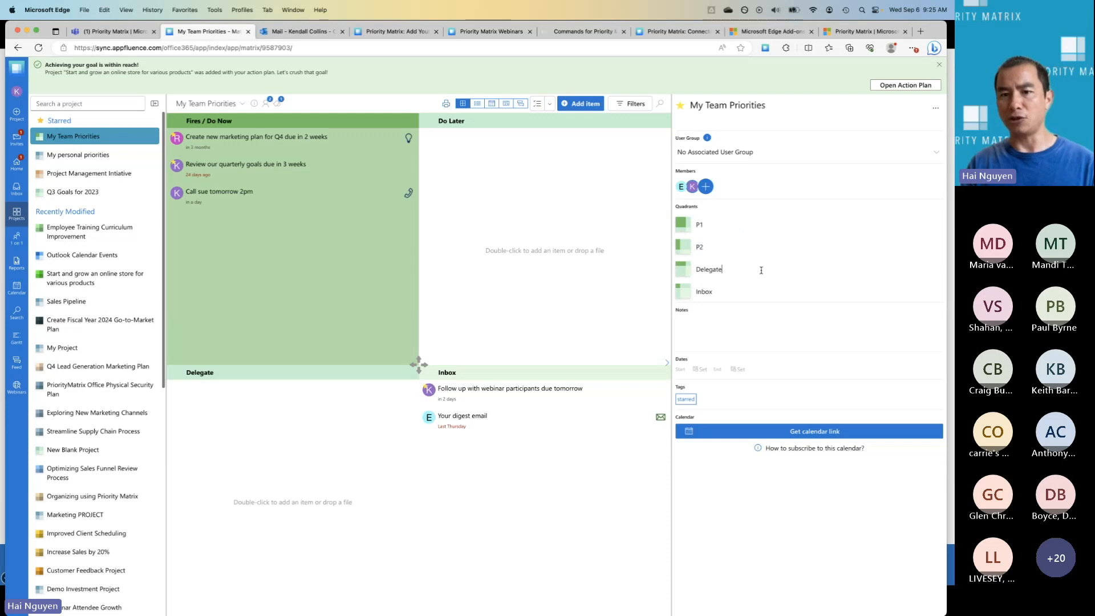
{"action": "left_click_drag", "start_coordinate": [723, 270], "coordinate": [698, 268]}
{"action": "type", "text": "P3"}
{"action": "left_click", "coordinate": [763, 285]}
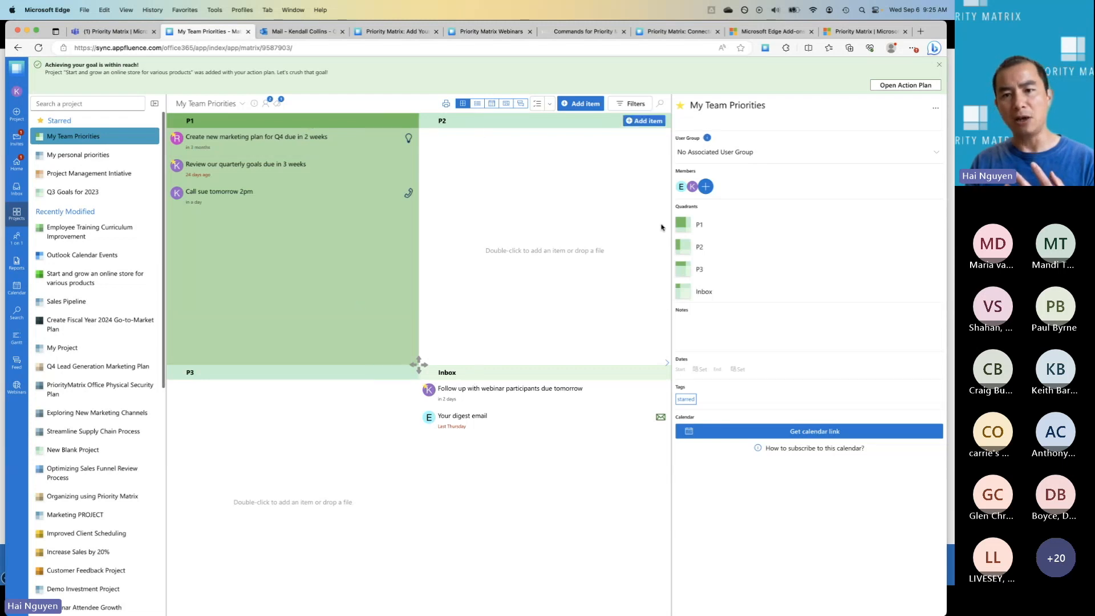
Step: Change the color of the P1 quadrant to pale yellow
{"action": "left_click", "coordinate": [682, 225]}
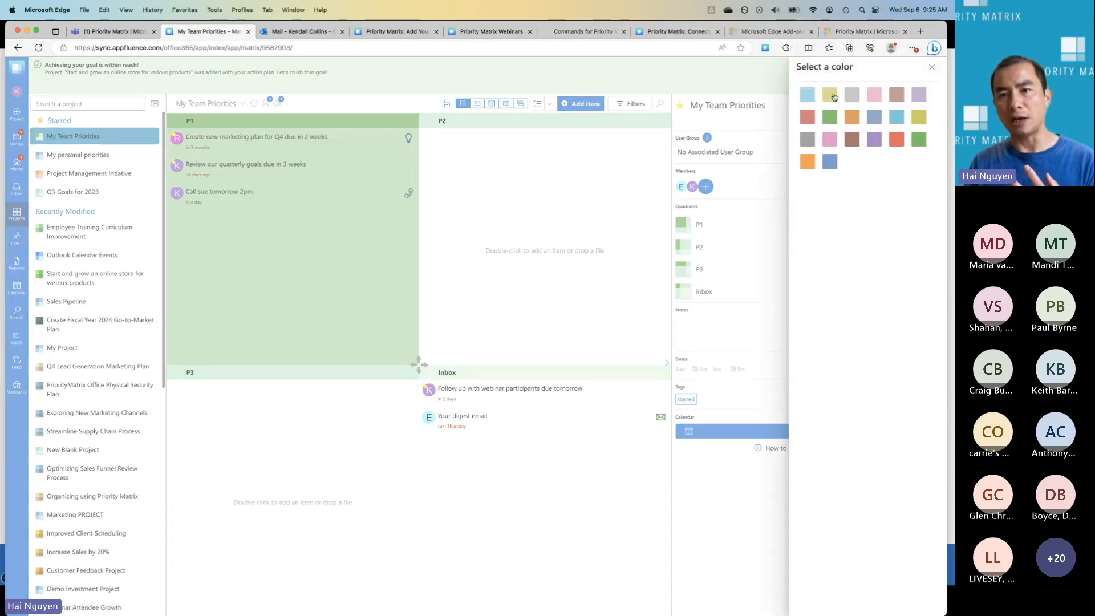
{"action": "left_click", "coordinate": [833, 94]}
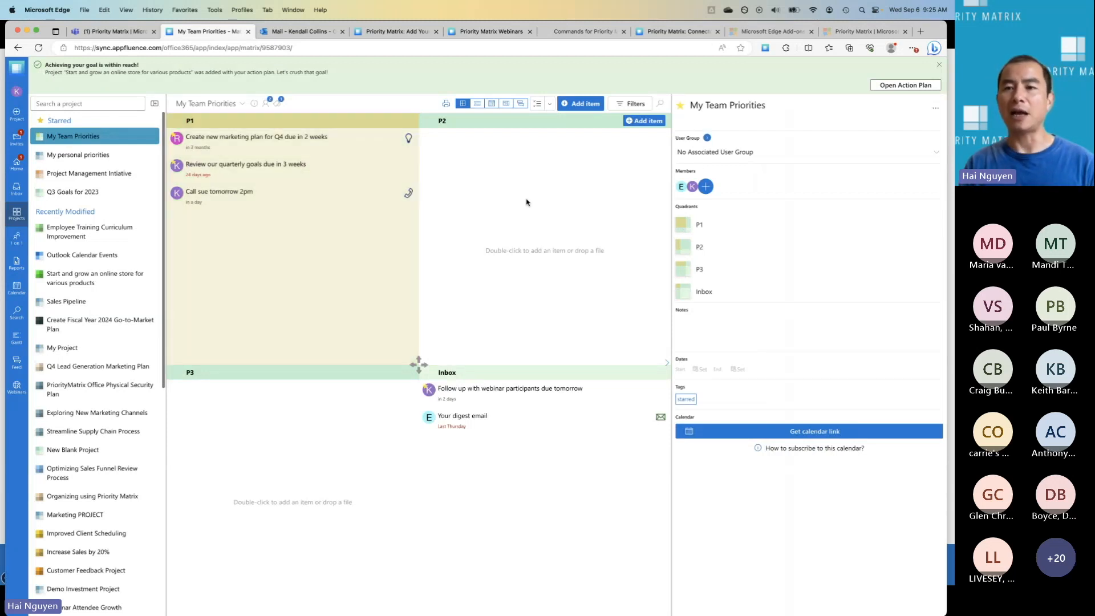
{"action": "left_click", "coordinate": [935, 108]}
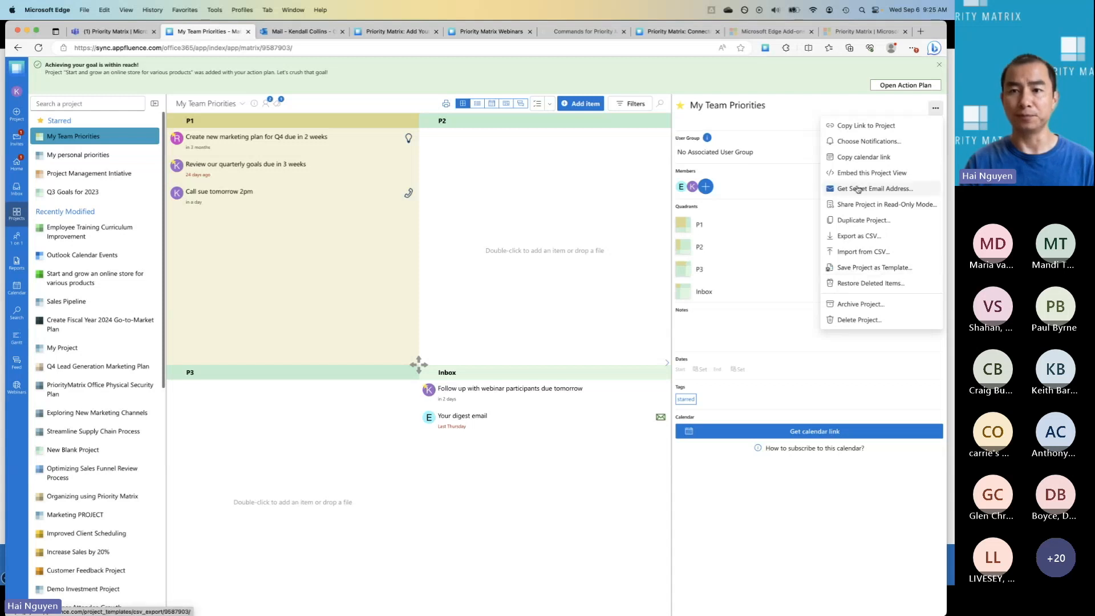
{"action": "left_click", "coordinate": [790, 116]}
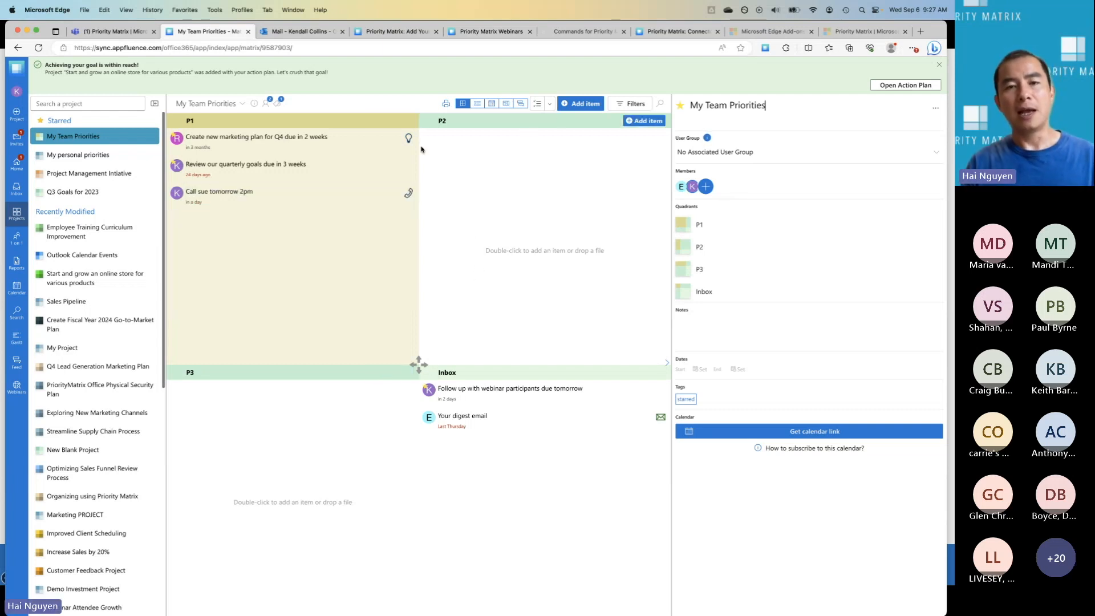
Step: Show the project's items as a list sorted by due date, earliest first
{"action": "left_click", "coordinate": [474, 106]}
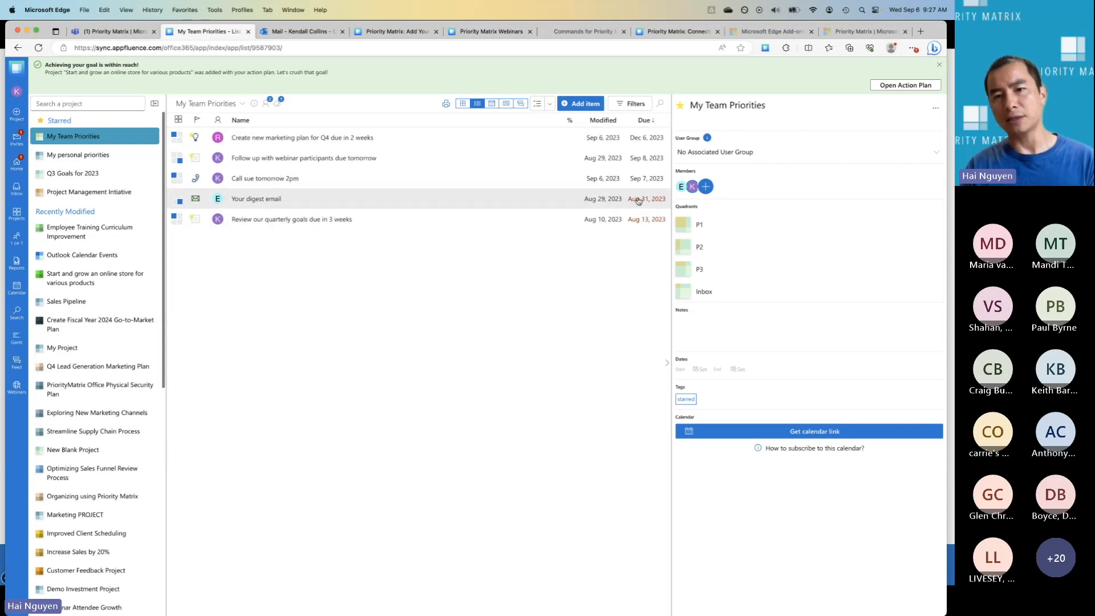
{"action": "left_click", "coordinate": [650, 121]}
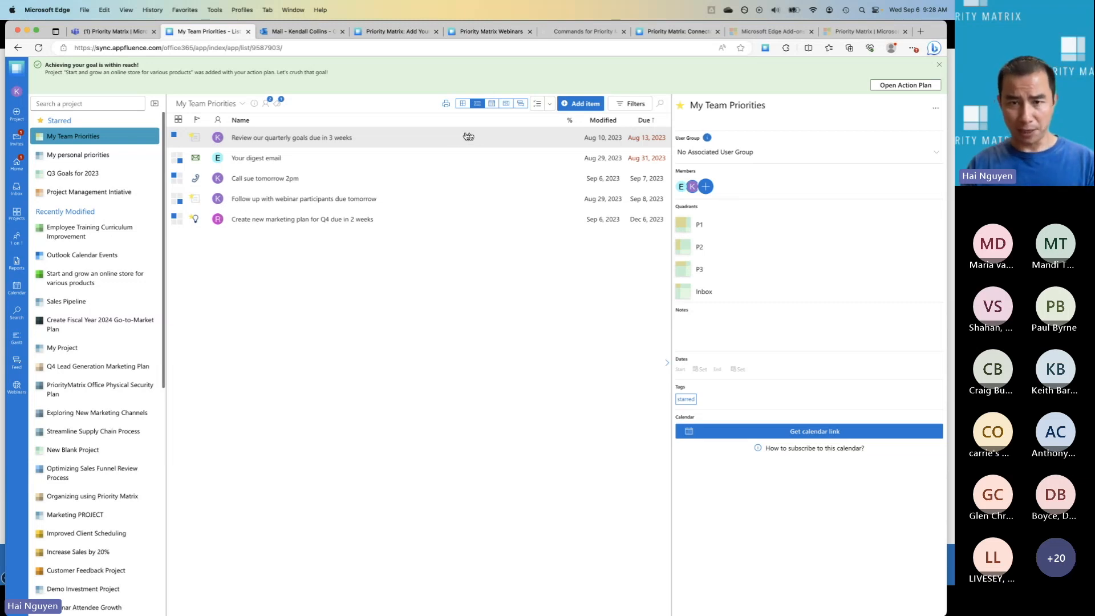
Step: Show the project as a calendar and reschedule the "Call sue tomorrow 2pm" item to September 14
{"action": "left_click", "coordinate": [489, 104]}
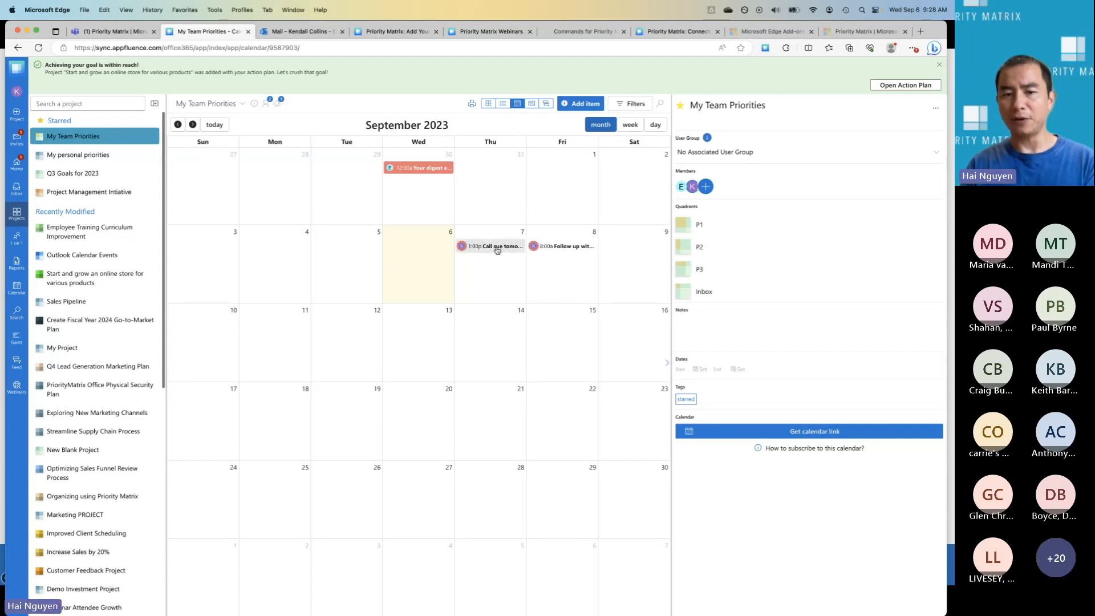
{"action": "left_click_drag", "start_coordinate": [497, 250], "coordinate": [534, 309]}
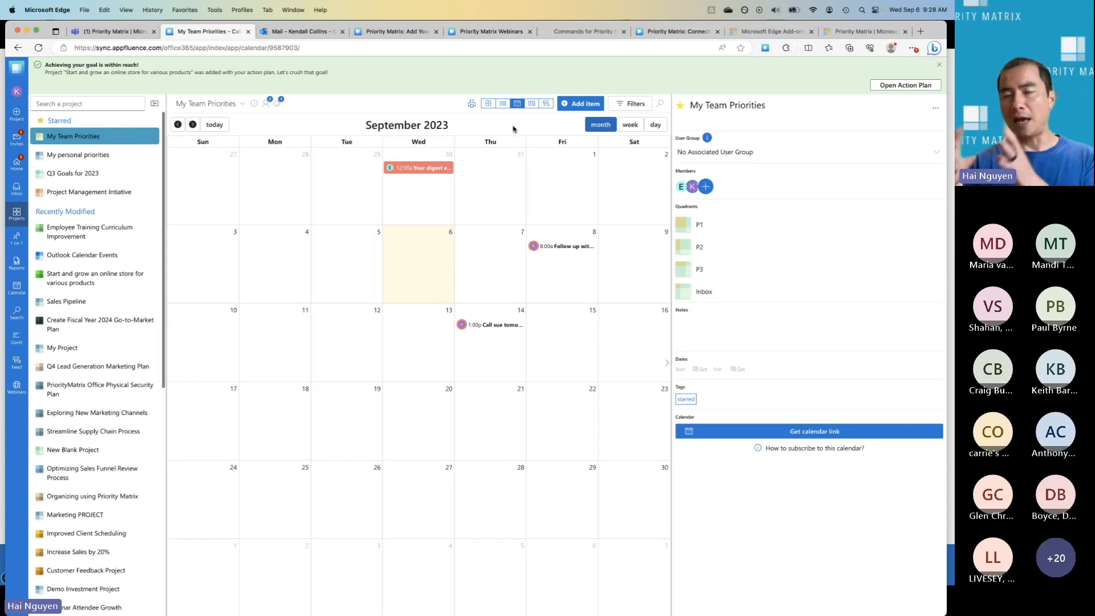
Step: View the project's schedule as a Gantt chart and return to the four-quadrant view
{"action": "left_click", "coordinate": [528, 106]}
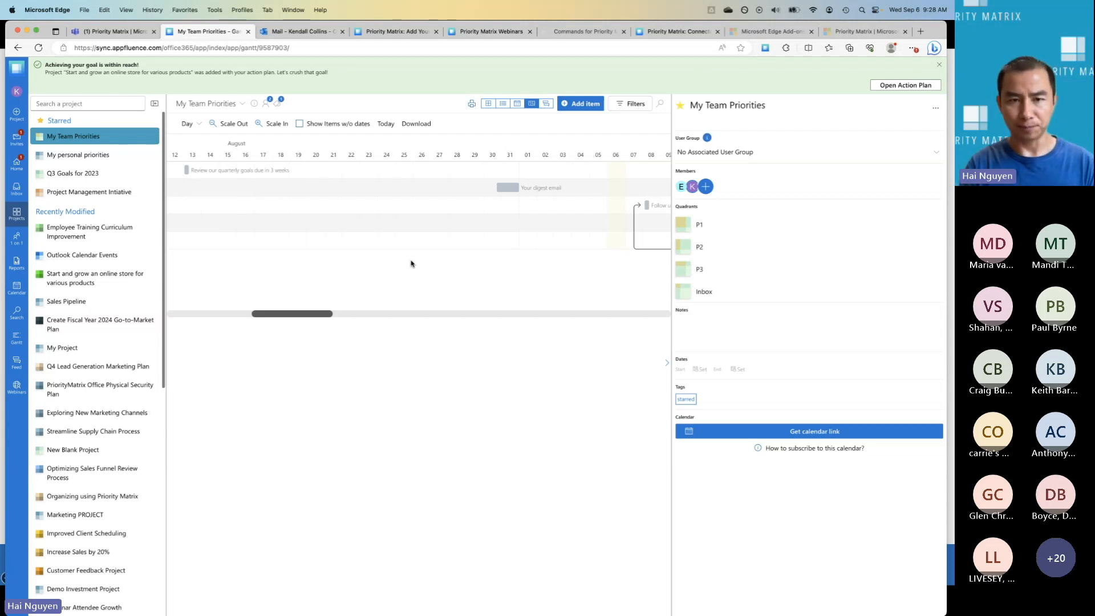
{"action": "left_click", "coordinate": [490, 106]}
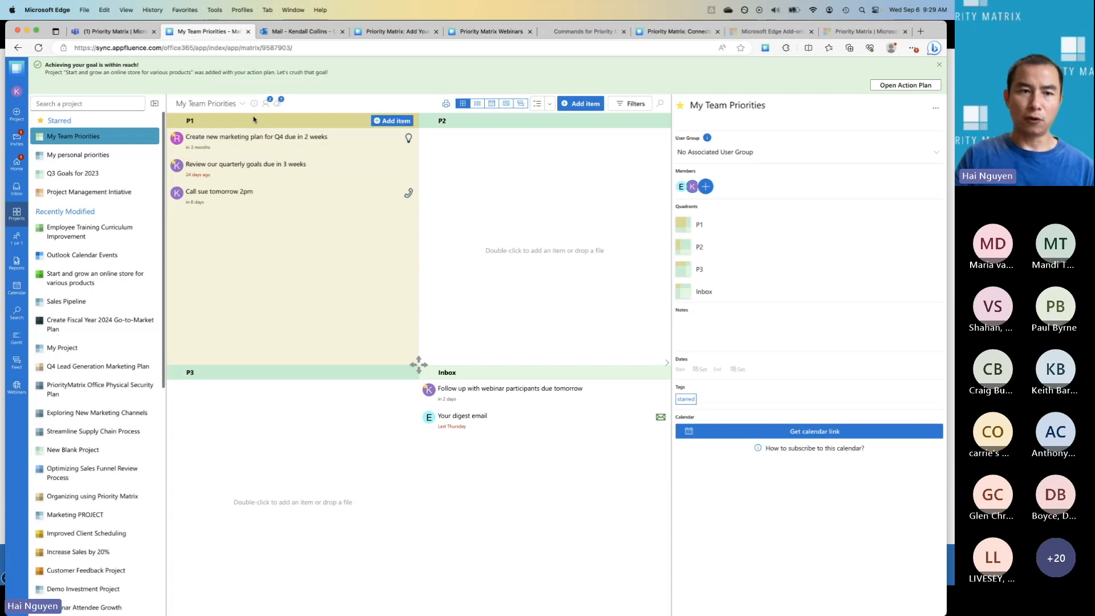
Step: Start a new project and look through the blank project's template options, the public templates and the custom templates
{"action": "left_click", "coordinate": [15, 224]}
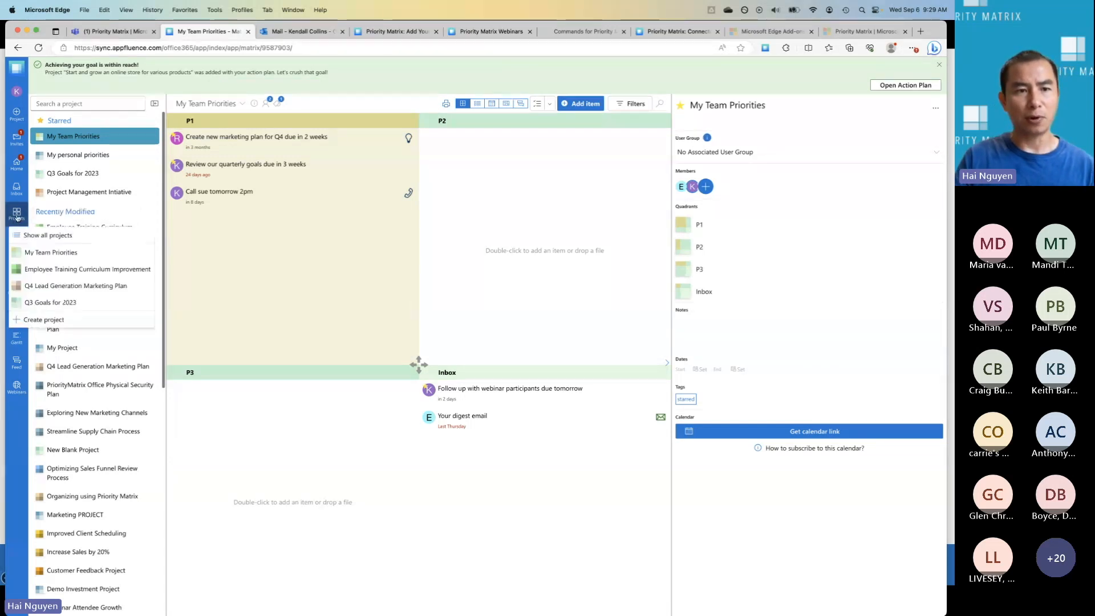
{"action": "left_click", "coordinate": [47, 321]}
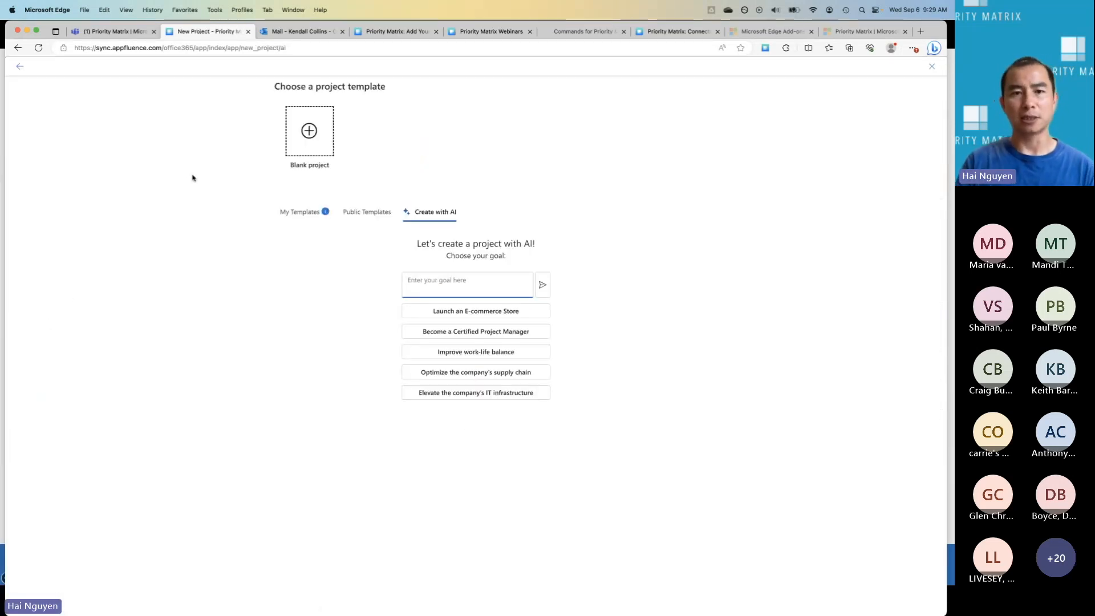
{"action": "left_click", "coordinate": [319, 147]}
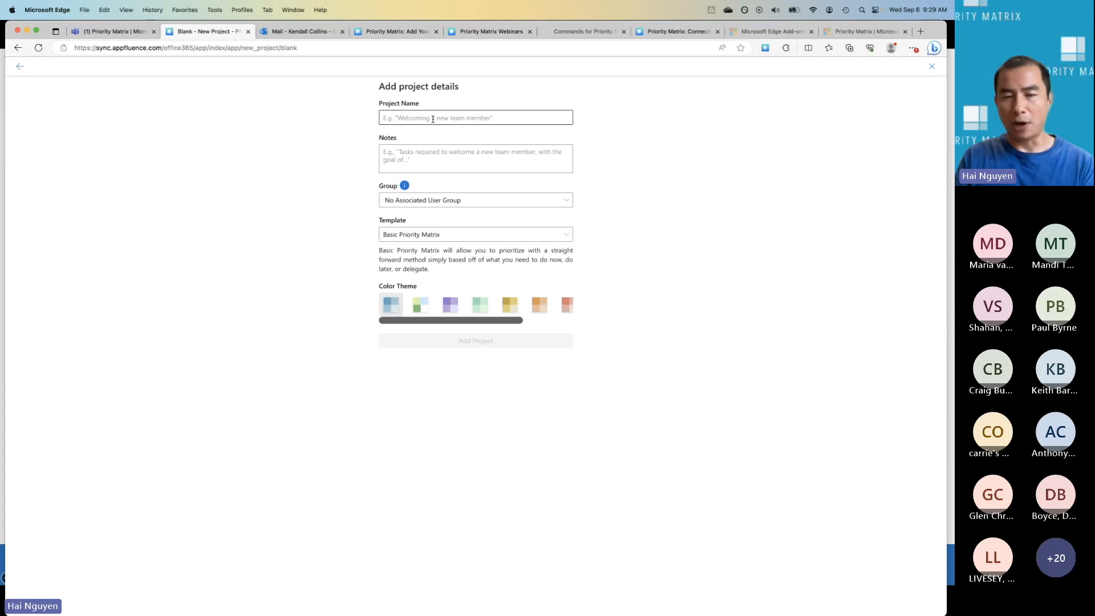
{"action": "left_click", "coordinate": [428, 240]}
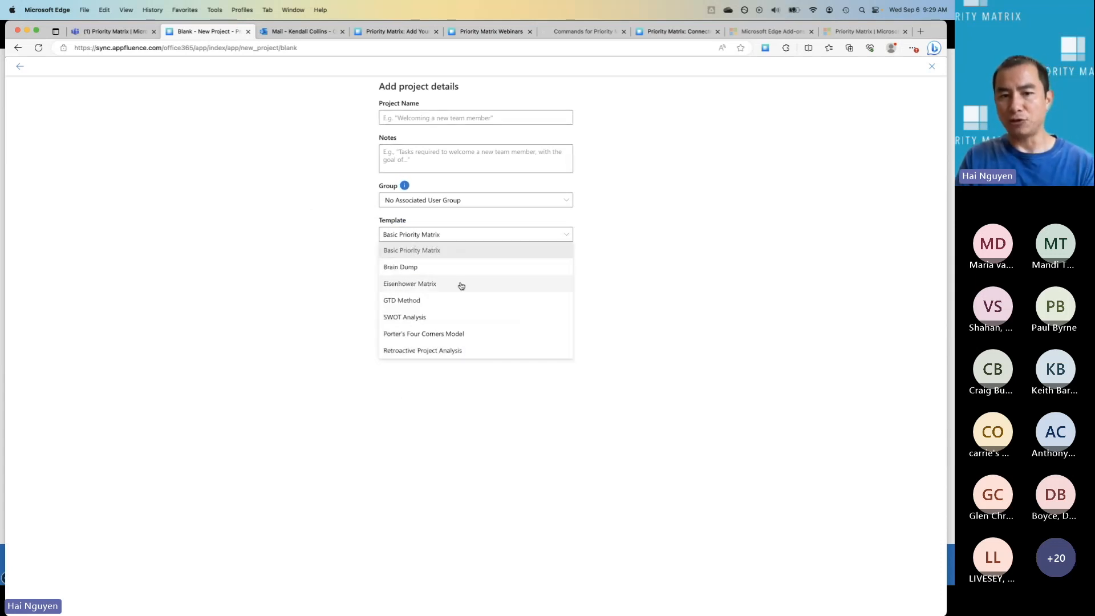
{"action": "left_click", "coordinate": [447, 250]}
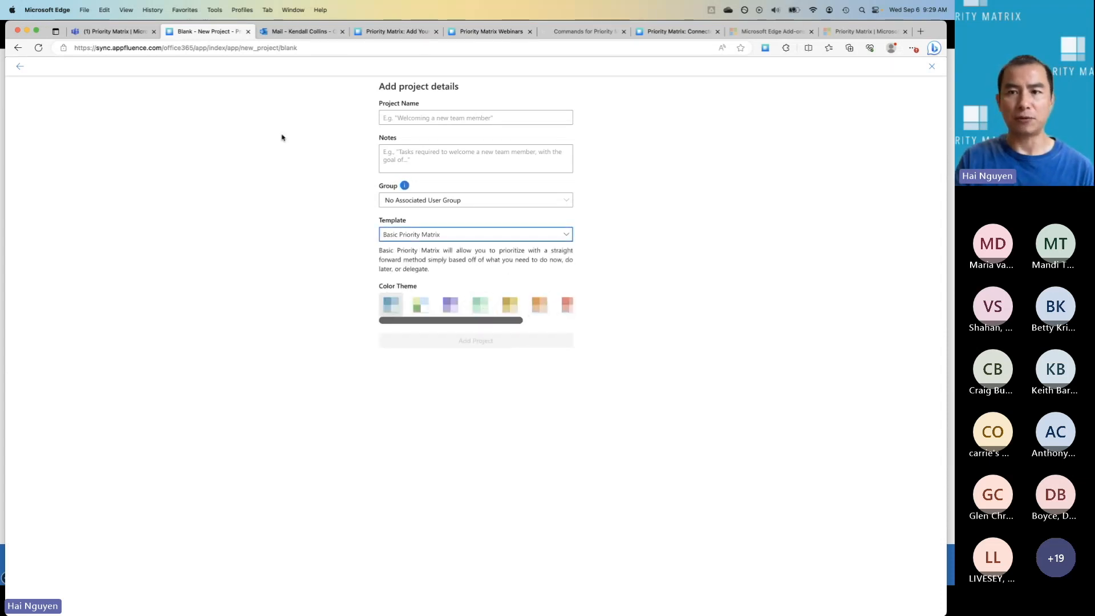
{"action": "left_click", "coordinate": [20, 66]}
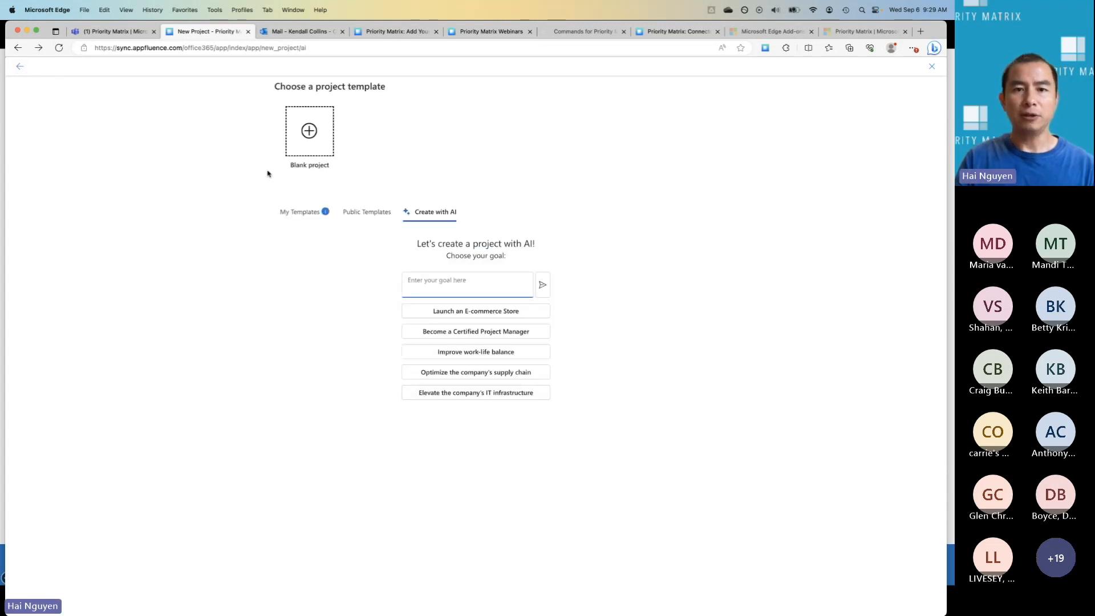
{"action": "left_click", "coordinate": [356, 212]}
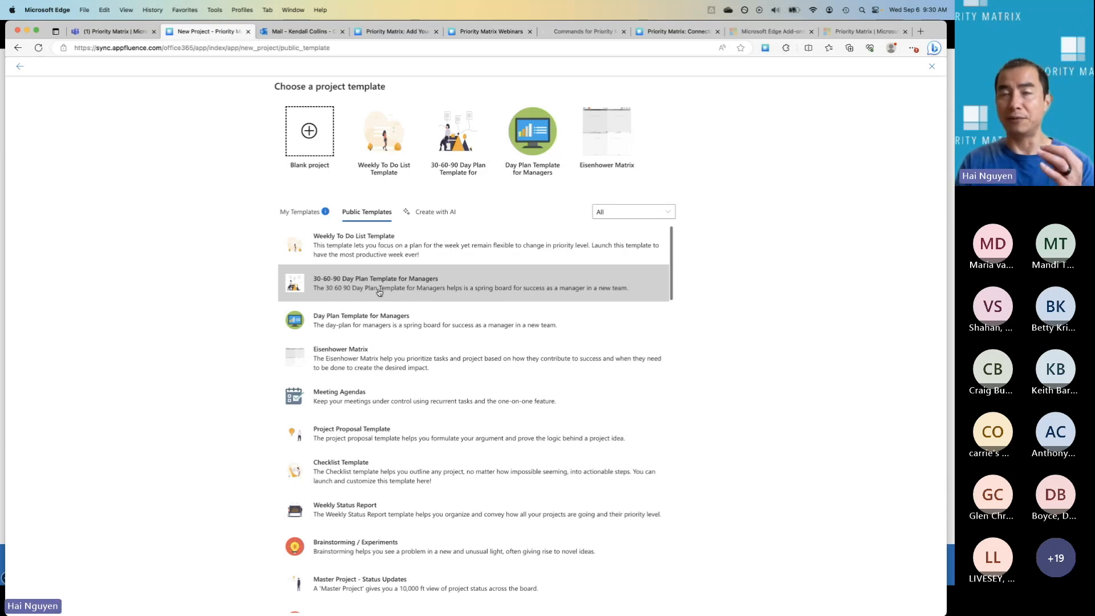
{"action": "left_click", "coordinate": [306, 212]}
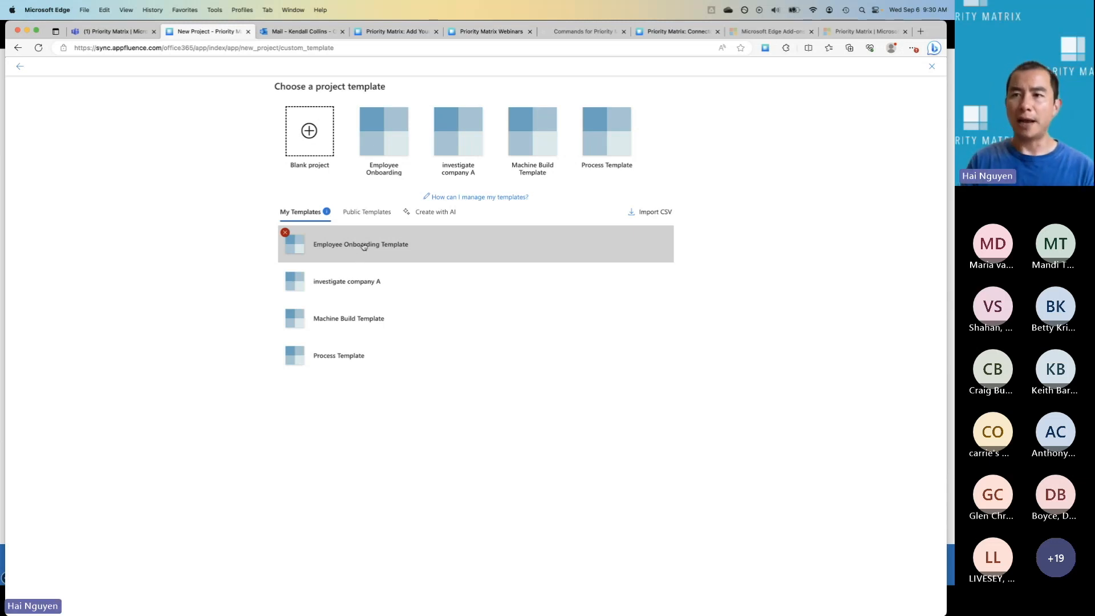
Step: Create a project with AI from the goal "Improve marketing reach by 20% for next quarter"
{"action": "left_click", "coordinate": [436, 214]}
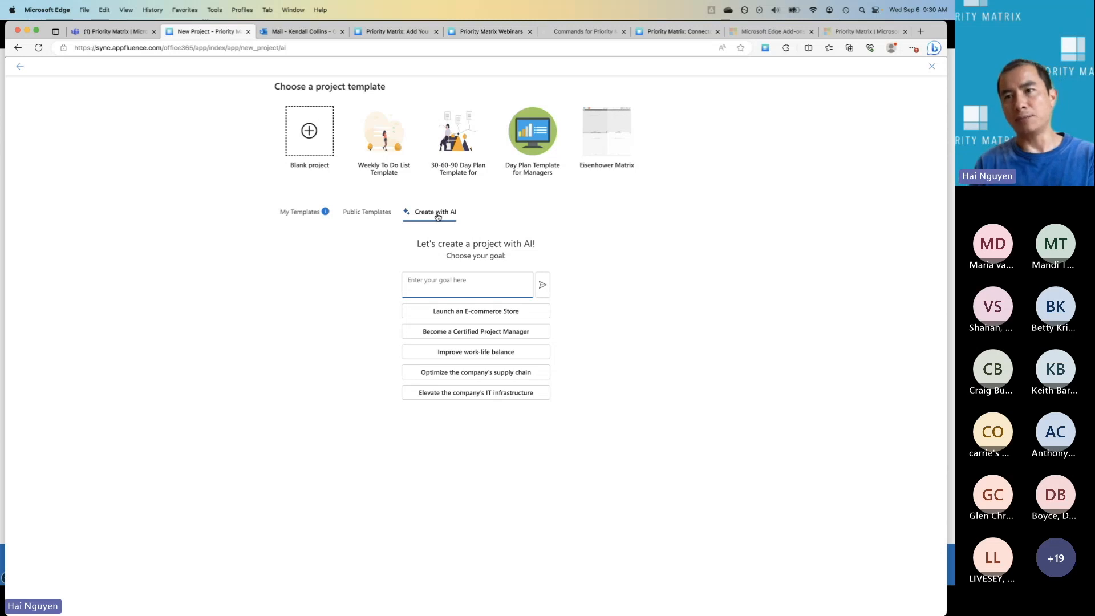
{"action": "type", "text": "Improve"}
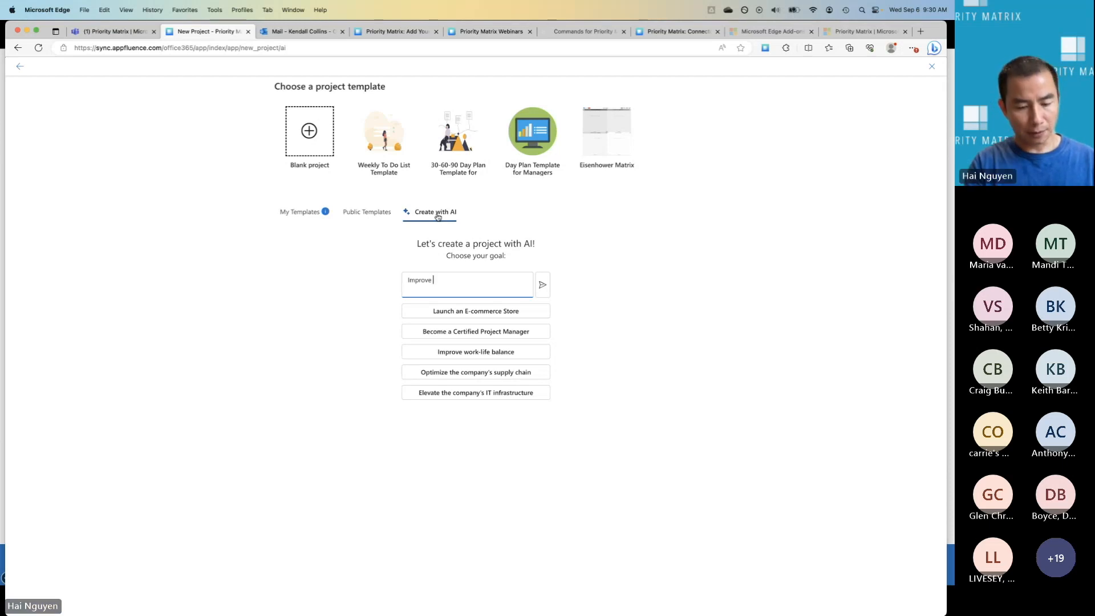
{"action": "type", "text": " marketing reach b"}
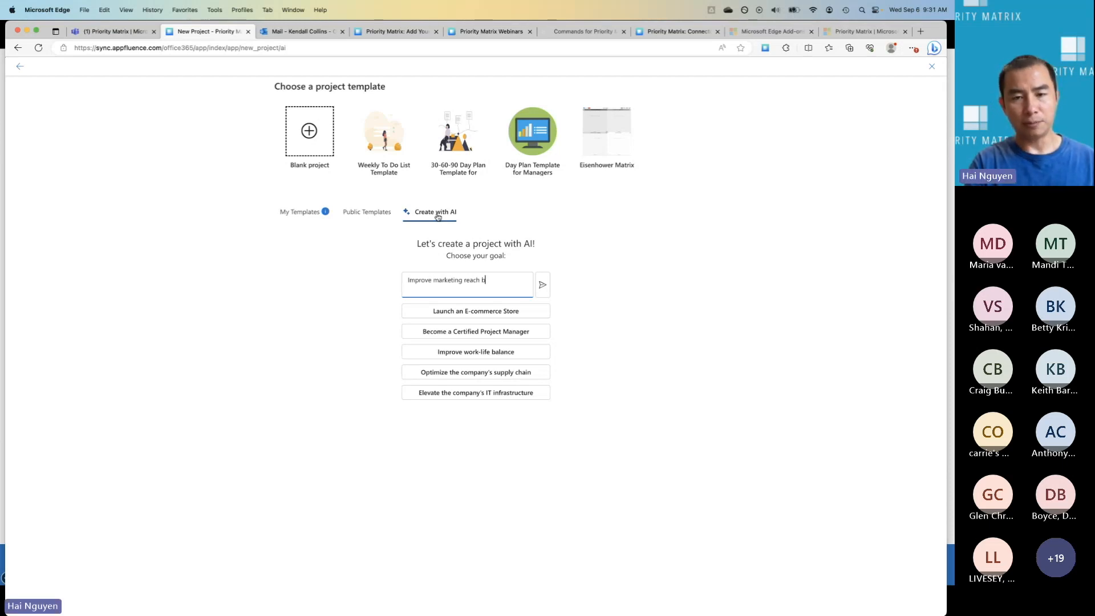
{"action": "type", "text": "y 20% for n"}
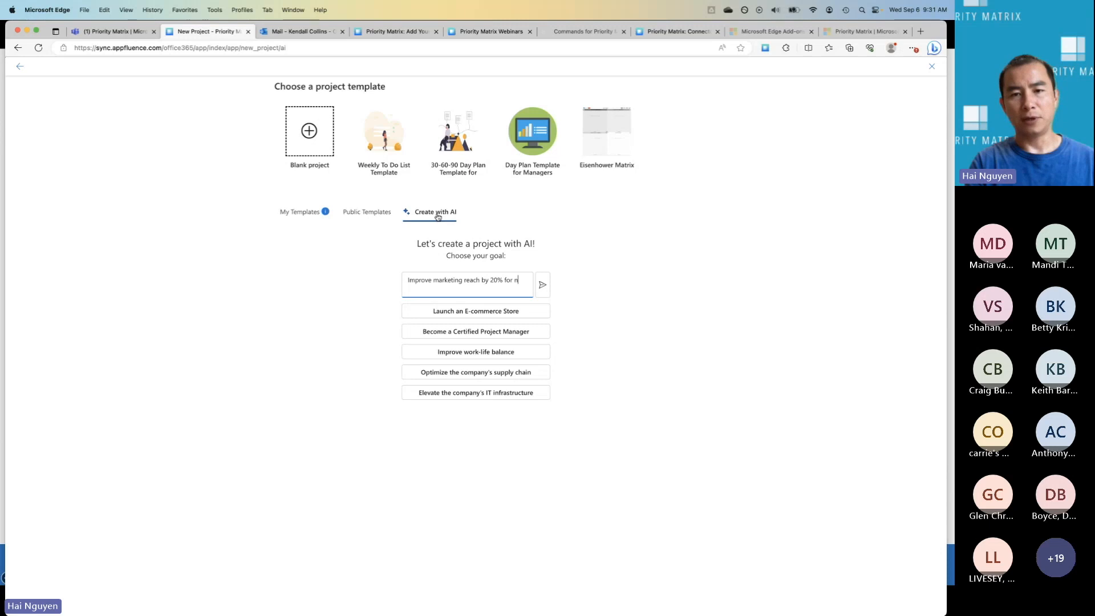
{"action": "type", "text": "ext quarter"}
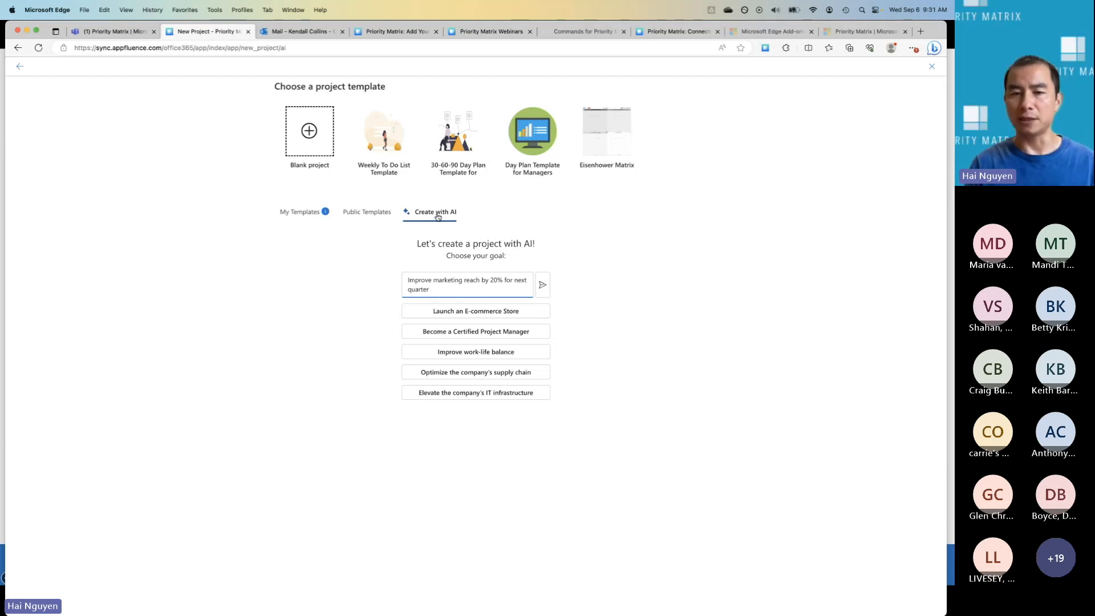
{"action": "left_click", "coordinate": [543, 285]}
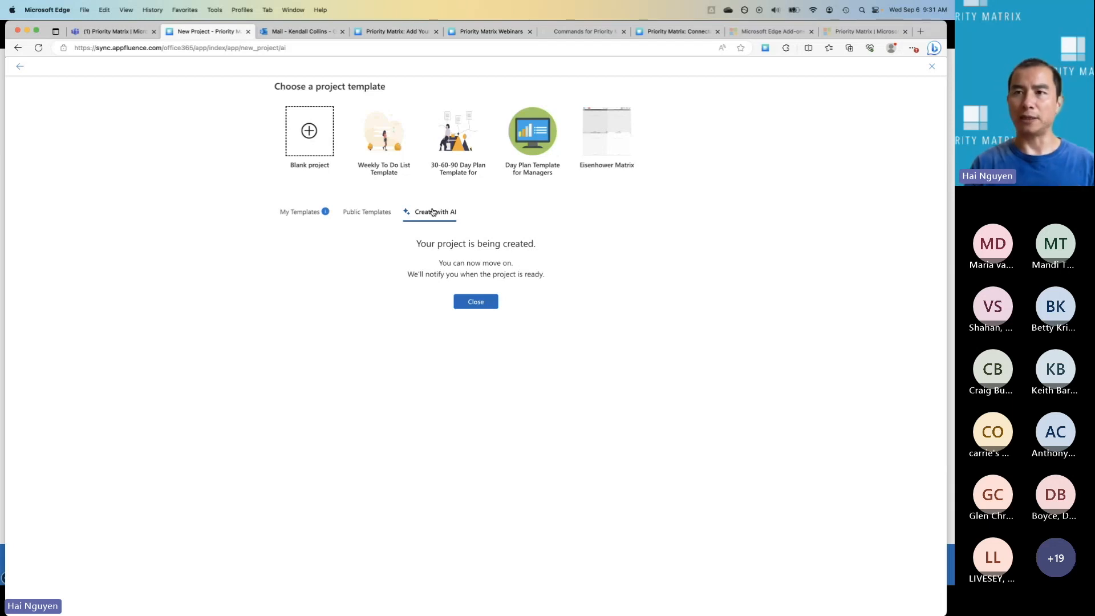
{"action": "left_click", "coordinate": [483, 304]}
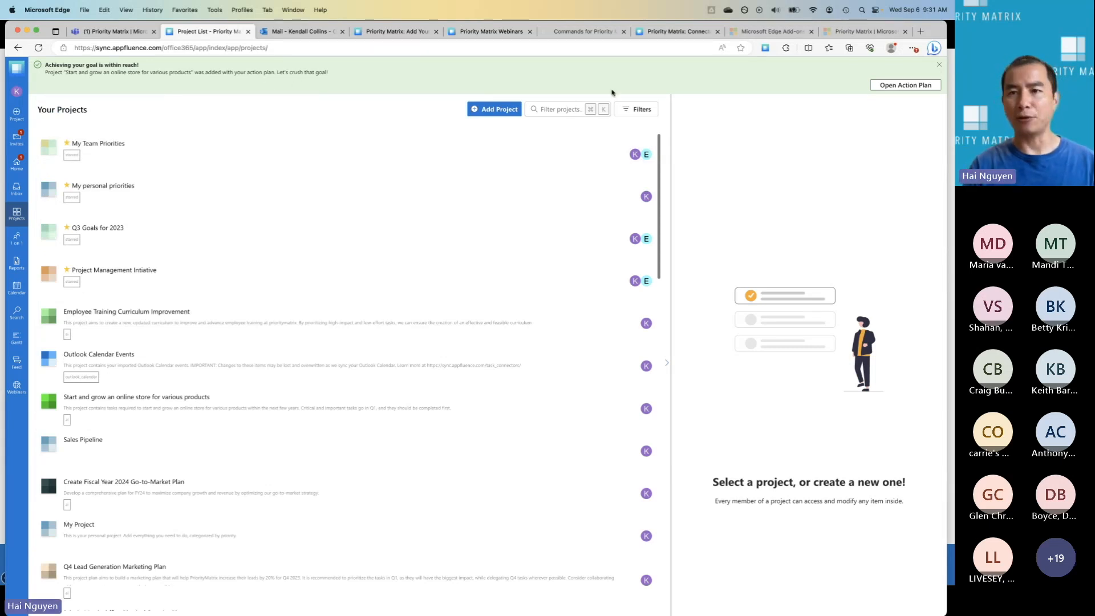
Step: View the action plan for starting an online store and the Q4 Lead Generation Marketing Plan project
{"action": "left_click", "coordinate": [897, 87]}
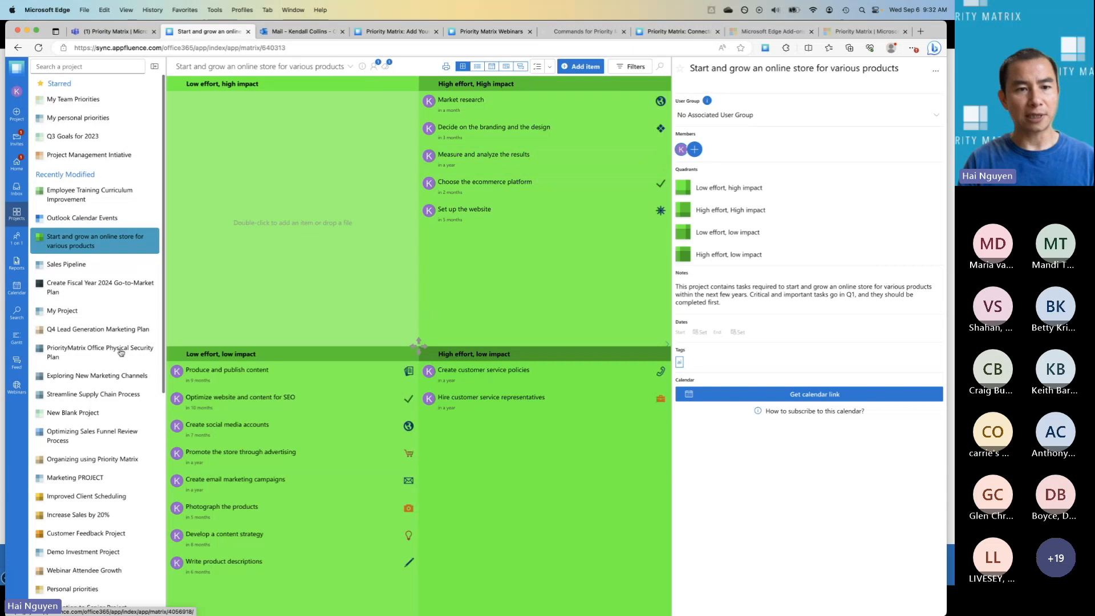
{"action": "left_click", "coordinate": [115, 330]}
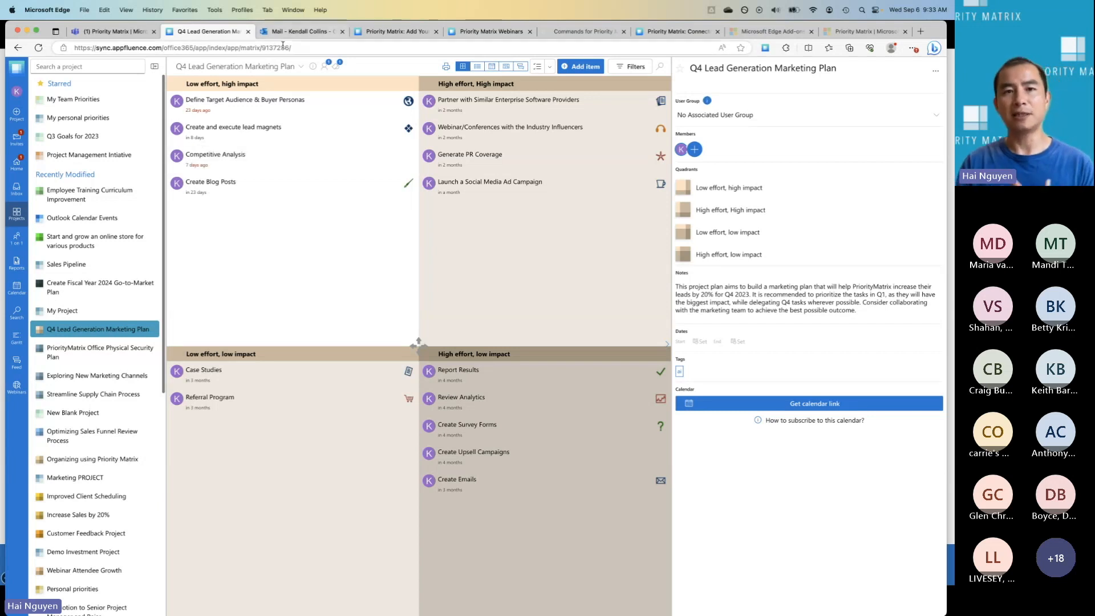
Step: Switch to Outlook and prioritize the open "Your digest email" message with the Priority Matrix add-in
{"action": "left_click", "coordinate": [298, 33]}
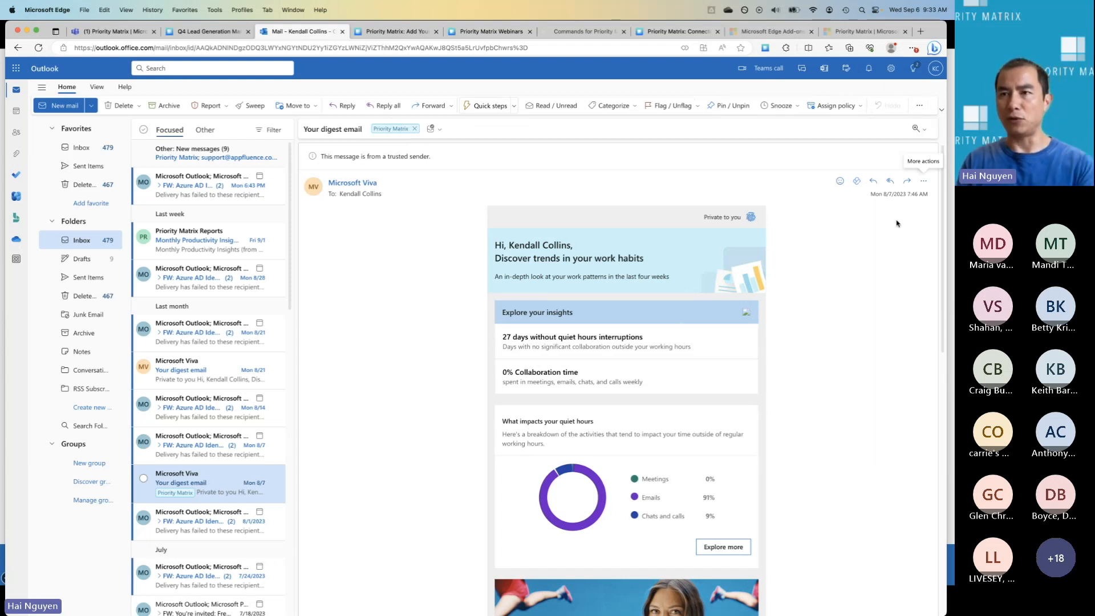
{"action": "left_click", "coordinate": [924, 183]}
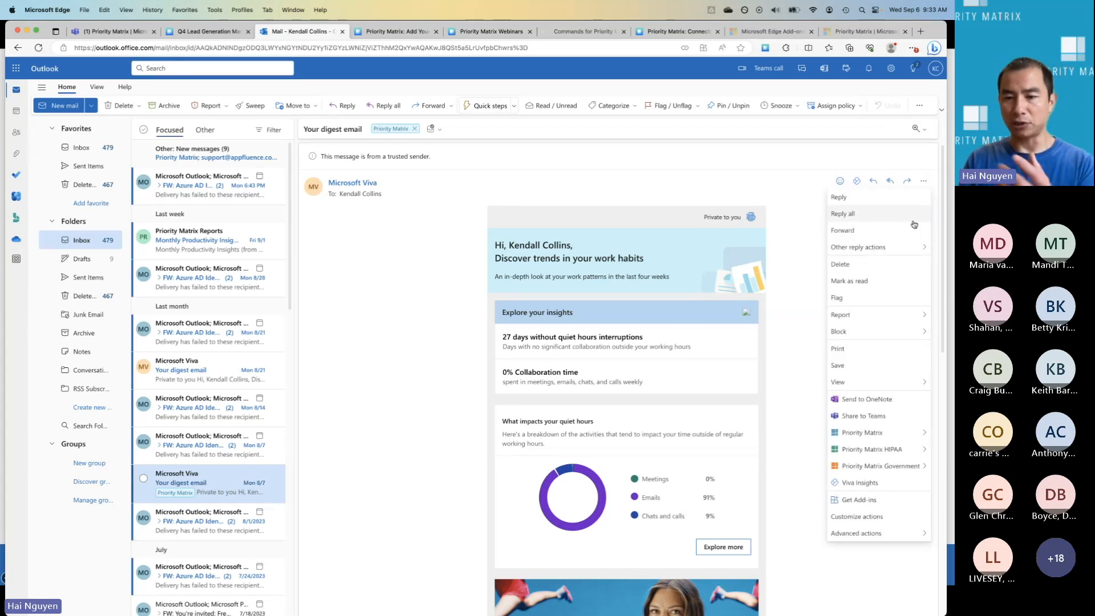
{"action": "mouse_move", "coordinate": [888, 435]}
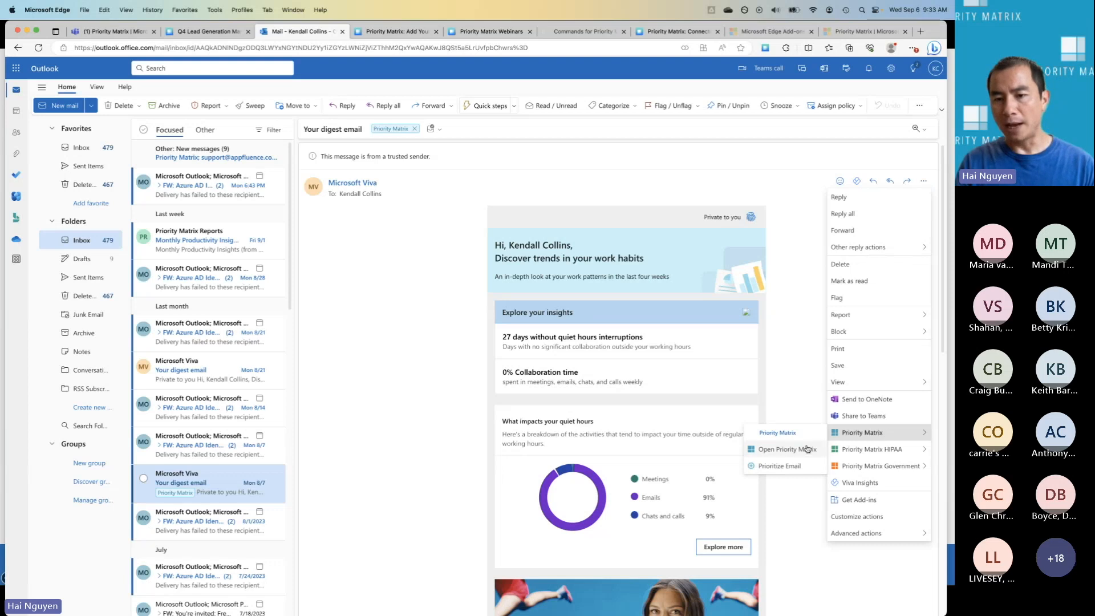
{"action": "left_click", "coordinate": [787, 467]}
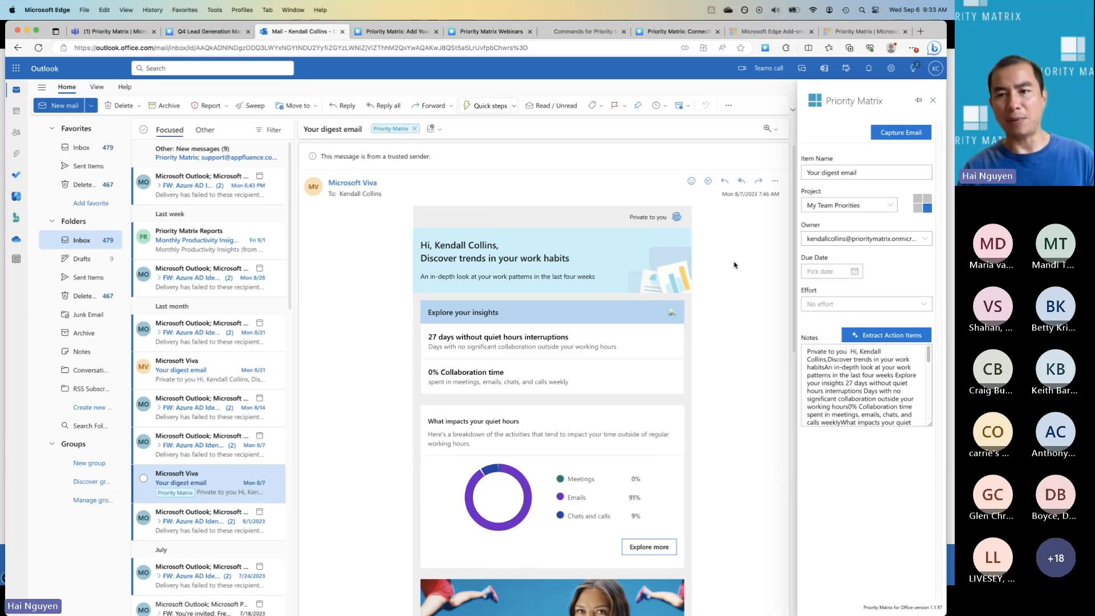
Step: Name the item for the email "Your digest email - task"
{"action": "left_click", "coordinate": [862, 174]}
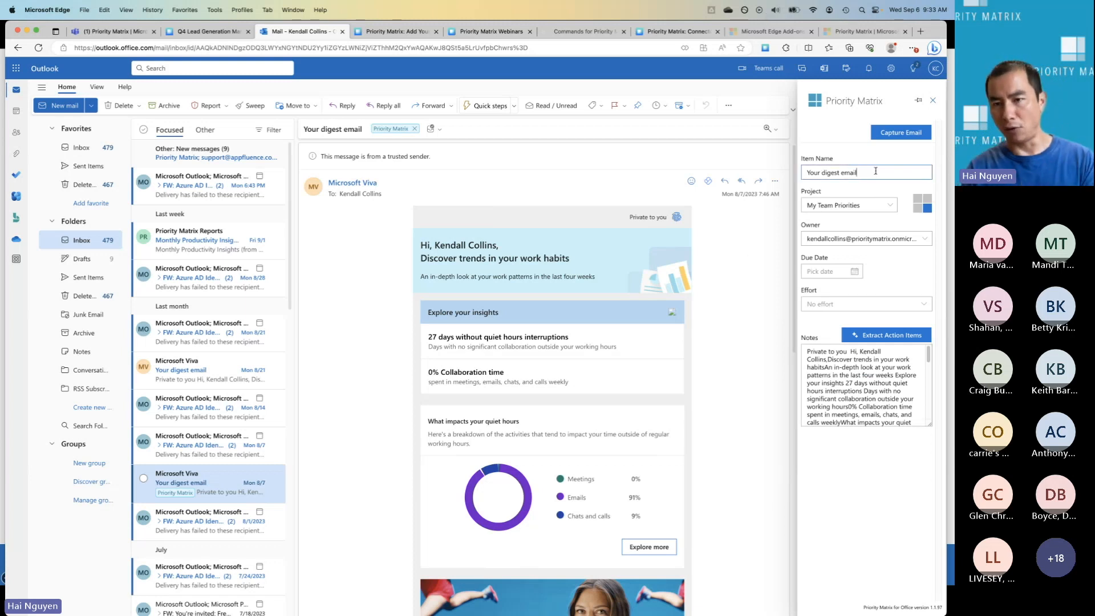
{"action": "type", "text": "- rea"}
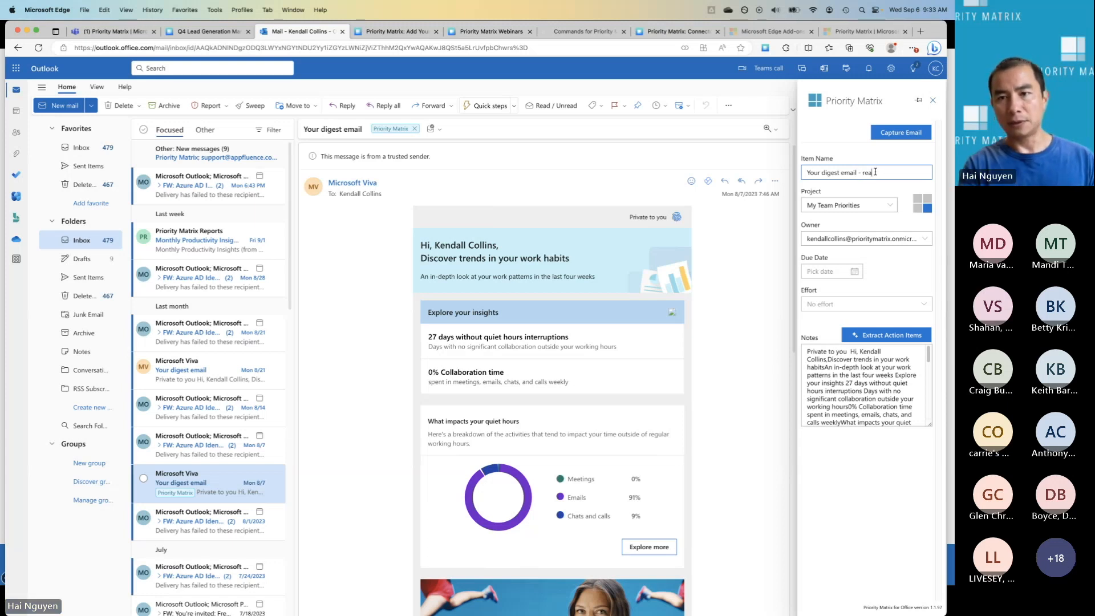
{"action": "key", "text": "BackSpace"}
{"action": "key", "text": "BackSpace"}
{"action": "key", "text": "BackSpace"}
{"action": "type", "text": "task"}
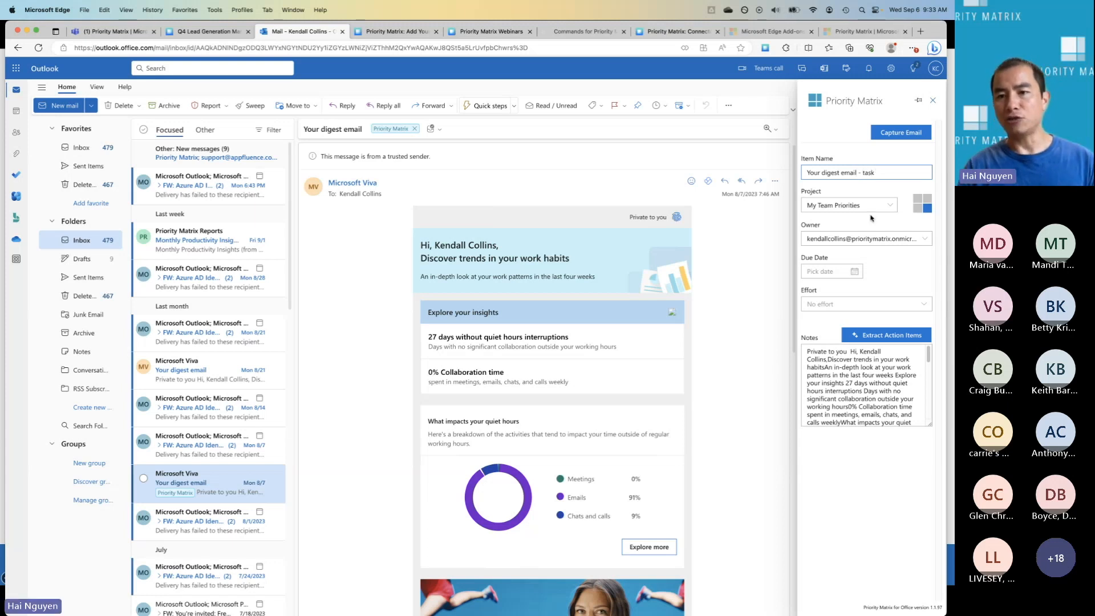
Step: Capture the email into the P3 quadrant of My Team Priorities, owned by the current account and due September 20, 2023
{"action": "left_click", "coordinate": [927, 199]}
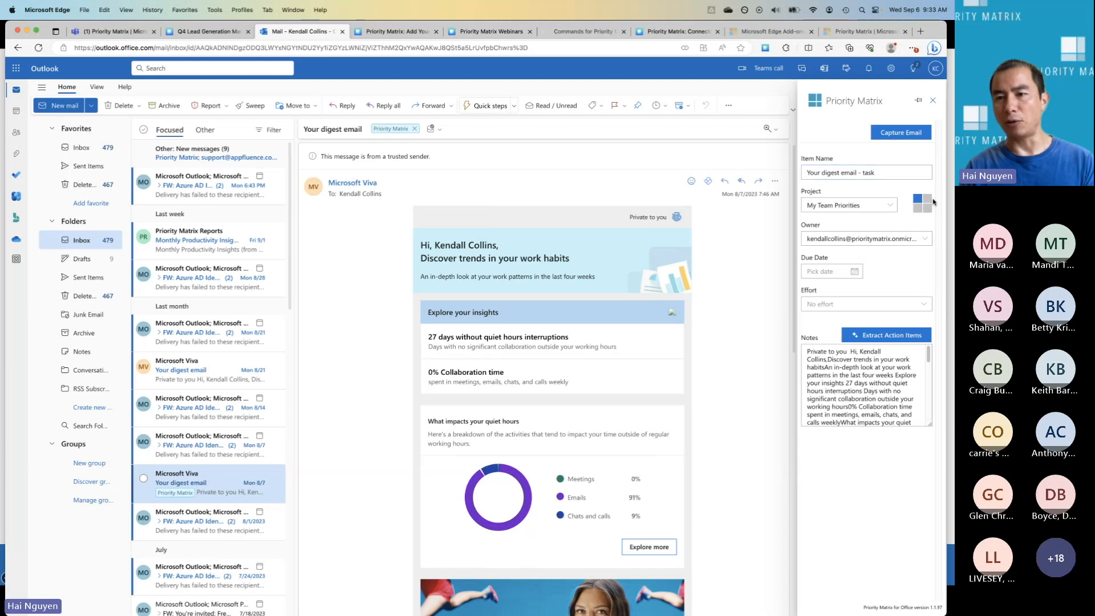
{"action": "left_click", "coordinate": [918, 208]}
{"action": "left_click", "coordinate": [915, 241]}
{"action": "left_click", "coordinate": [924, 239]}
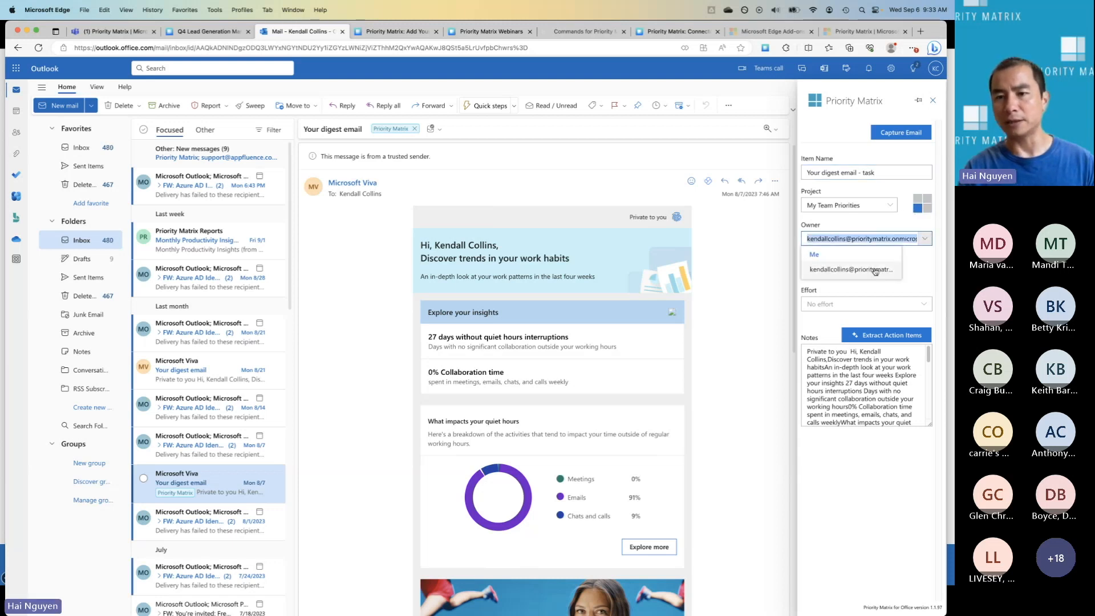
{"action": "left_click", "coordinate": [874, 270]}
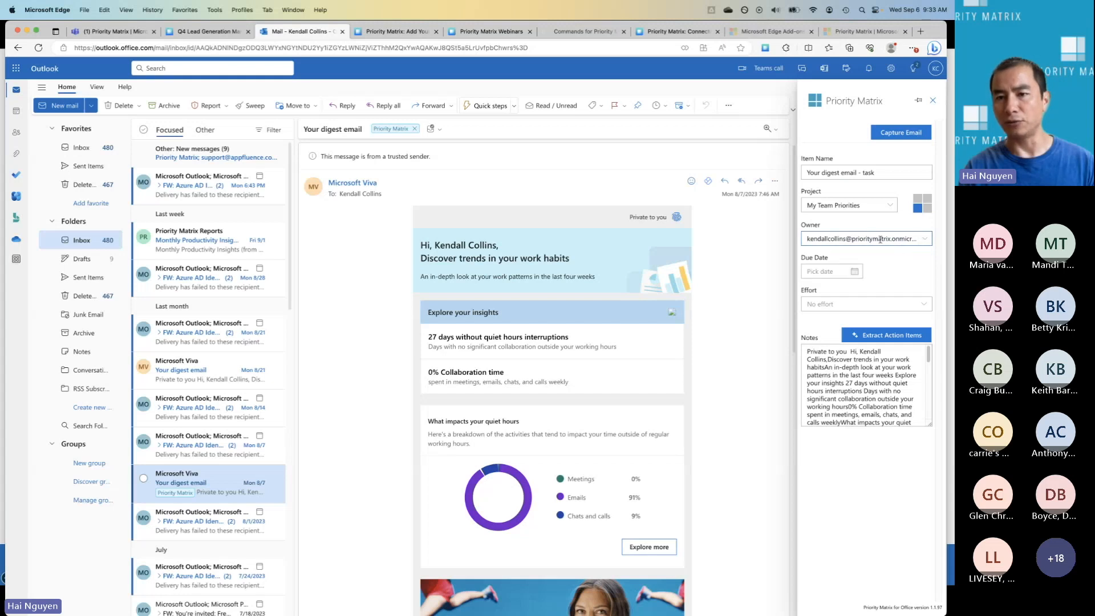
{"action": "left_click", "coordinate": [847, 272]}
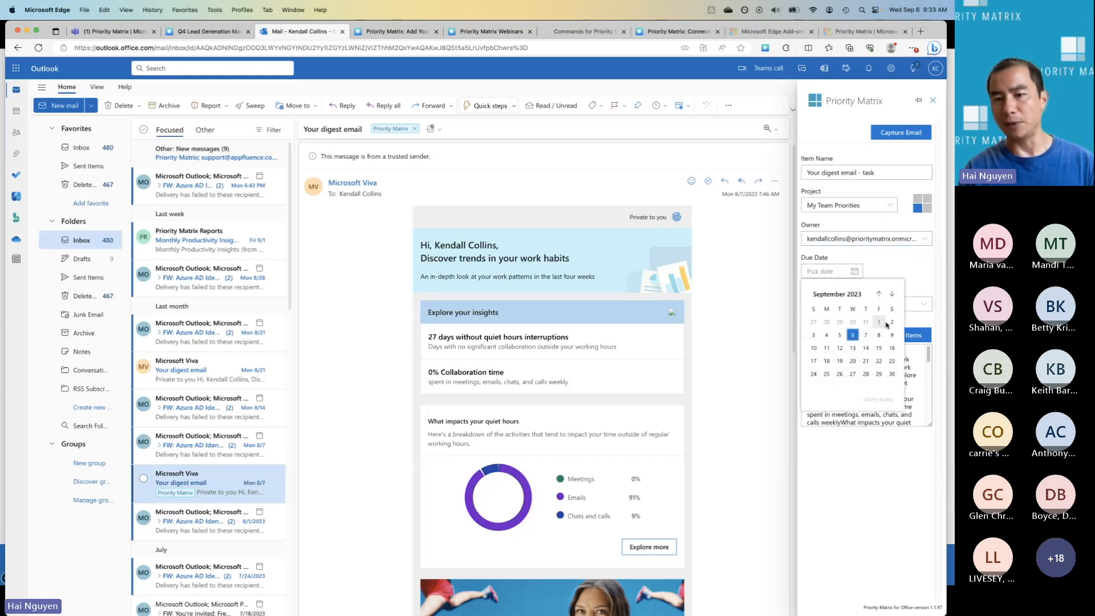
{"action": "left_click", "coordinate": [858, 359]}
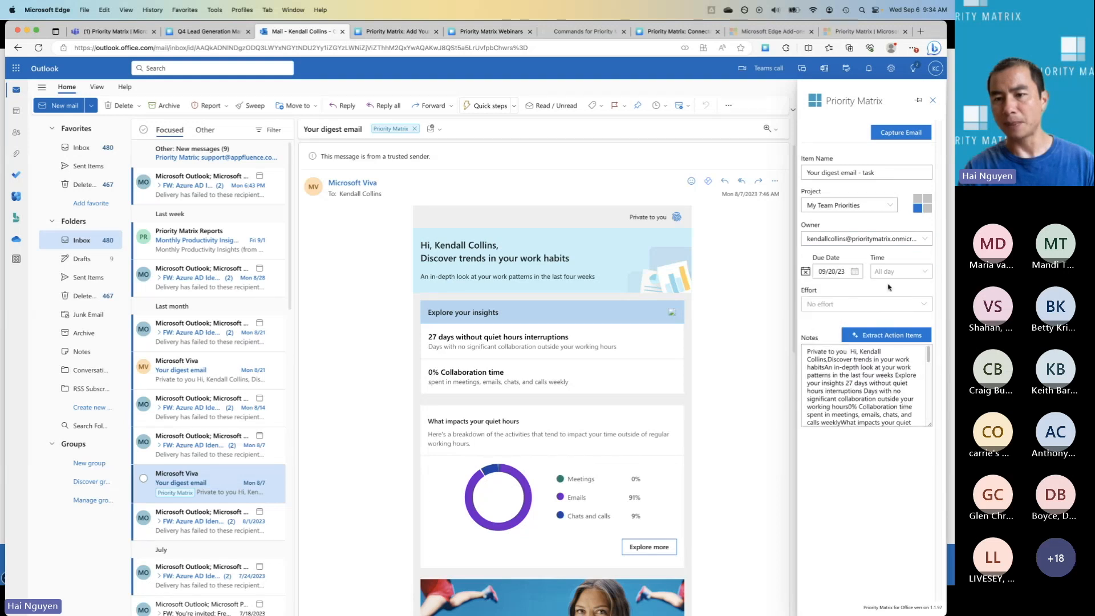
{"action": "left_click", "coordinate": [901, 132]}
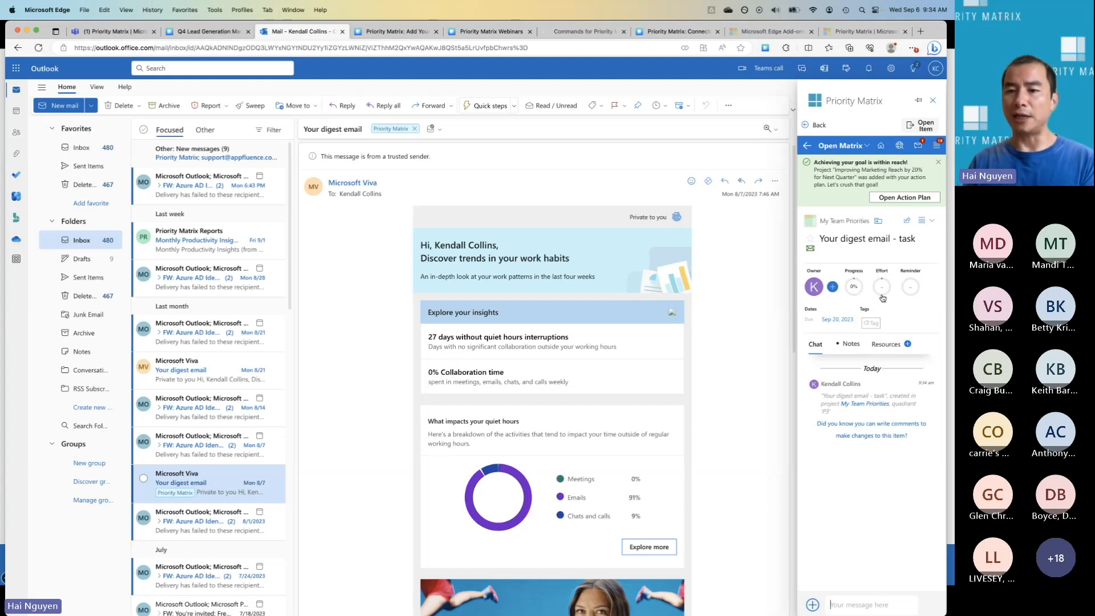
Step: Post the chat command "remind me in 2 days" on the captured item
{"action": "left_click", "coordinate": [854, 287]}
{"action": "left_click", "coordinate": [847, 594]}
{"action": "type", "text": "remind me in 2"}
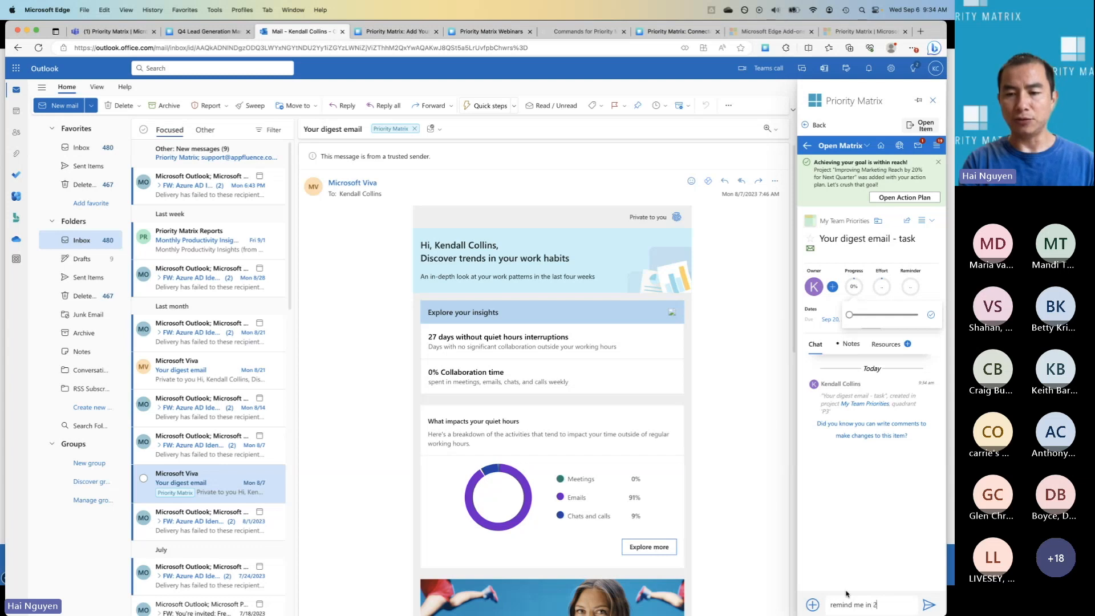
{"action": "type", "text": " days"}
{"action": "key", "text": "Return"}
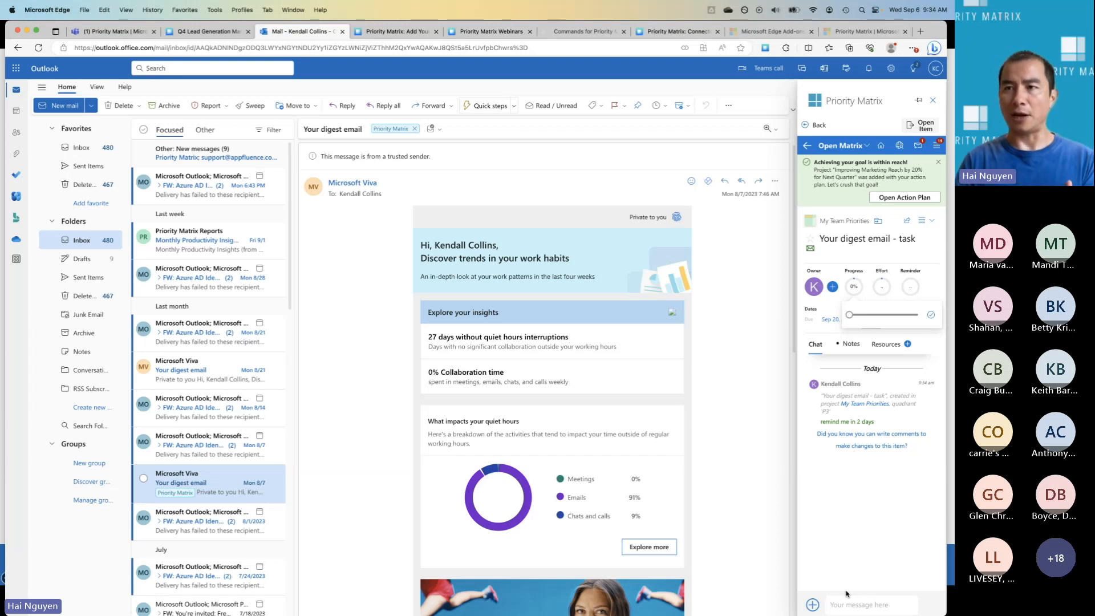
Step: Reassign the captured item to the other project member and close the Priority Matrix add-in
{"action": "left_click", "coordinate": [814, 286]}
{"action": "left_click", "coordinate": [839, 251]}
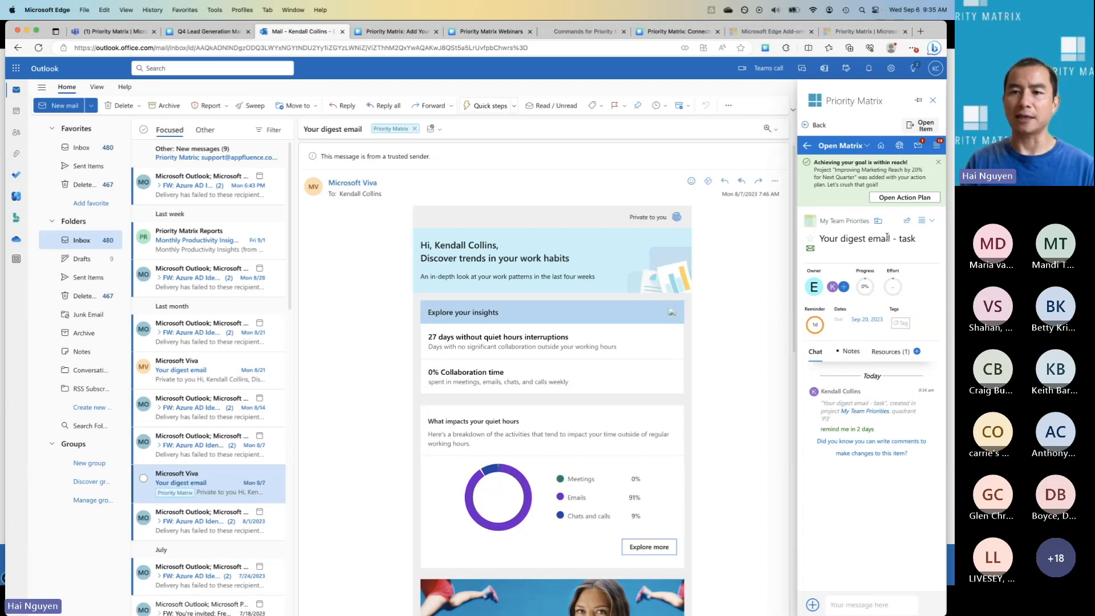
{"action": "left_click", "coordinate": [940, 163]}
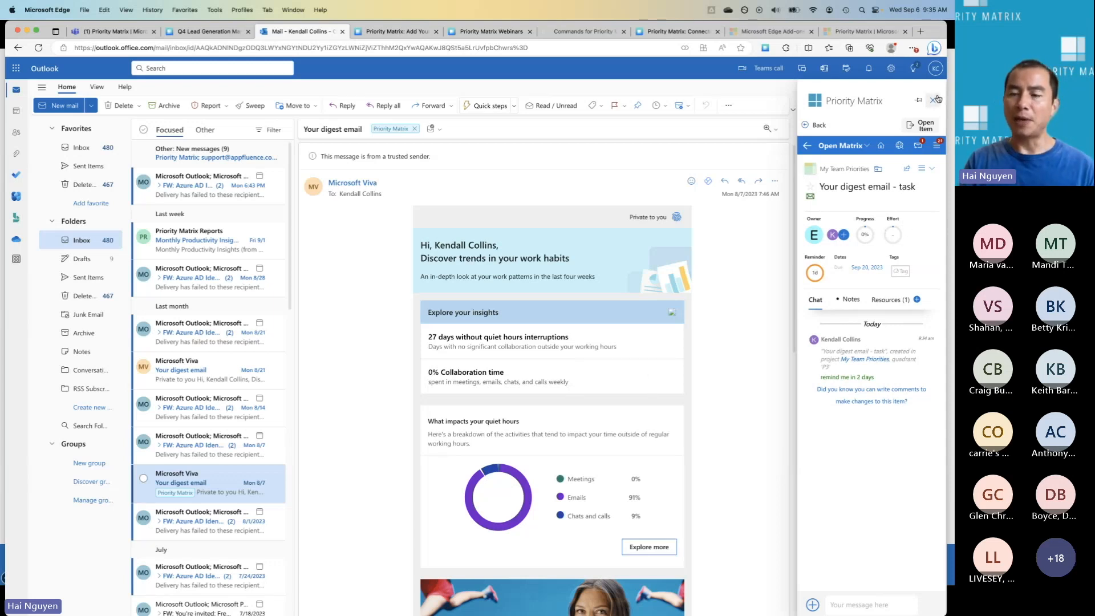
{"action": "left_click", "coordinate": [933, 99]}
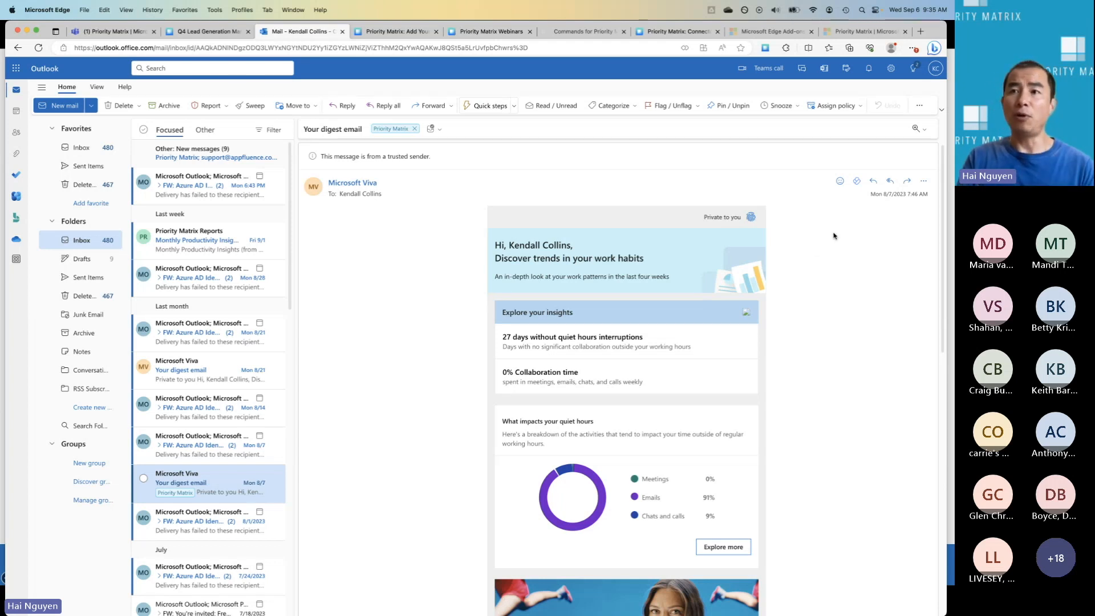
Step: Open the Priority Matrix add-in on the digest email, search its related items for "emails", and close the add-in
{"action": "left_click", "coordinate": [923, 184]}
{"action": "mouse_move", "coordinate": [916, 434]}
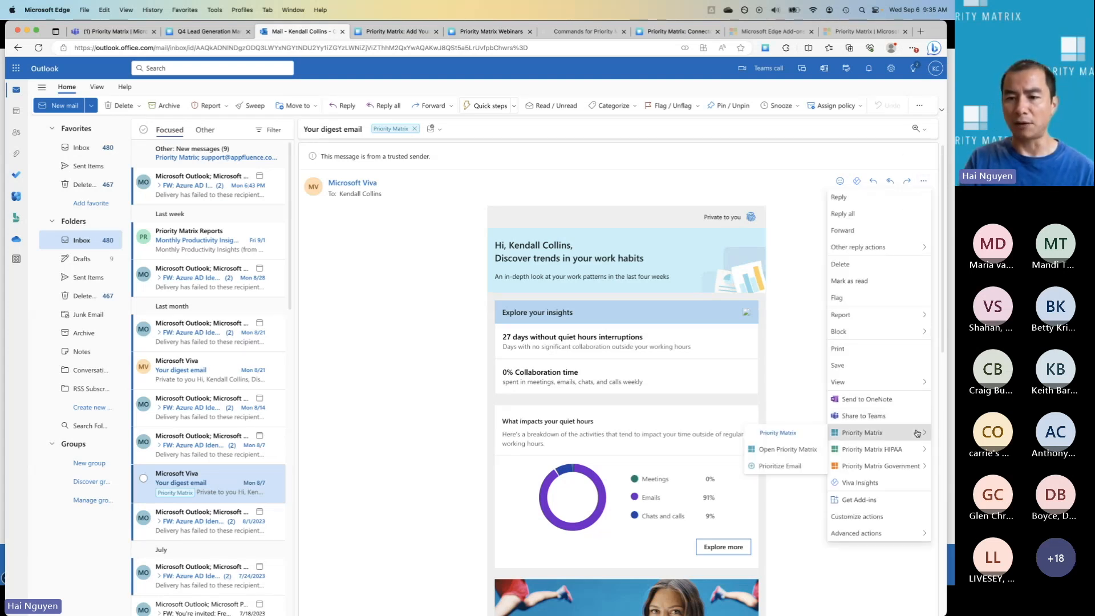
{"action": "left_click", "coordinate": [807, 449]}
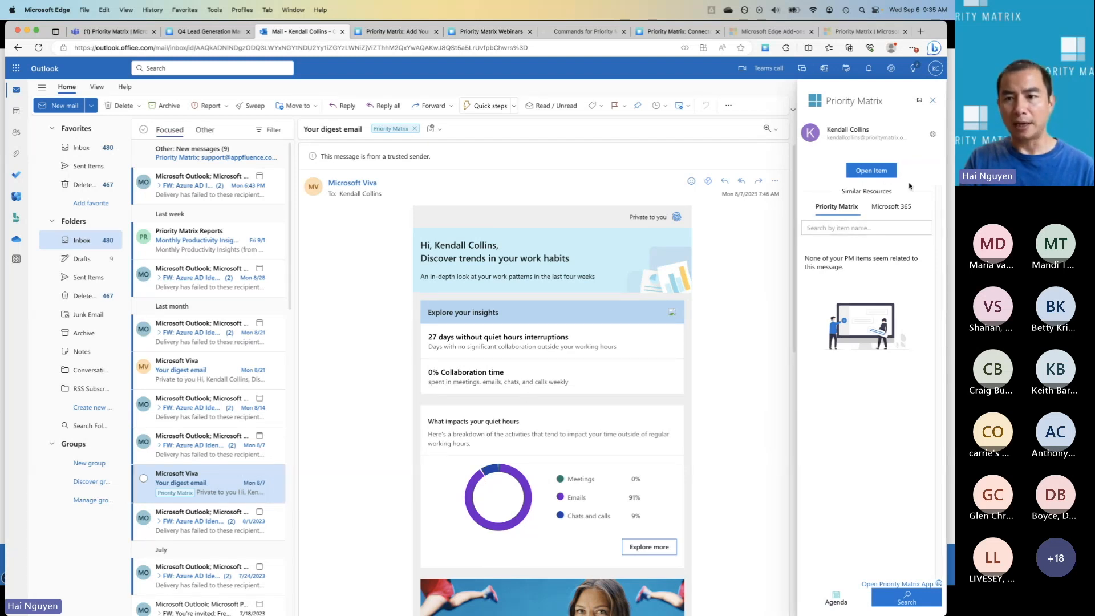
{"action": "left_click", "coordinate": [875, 229]}
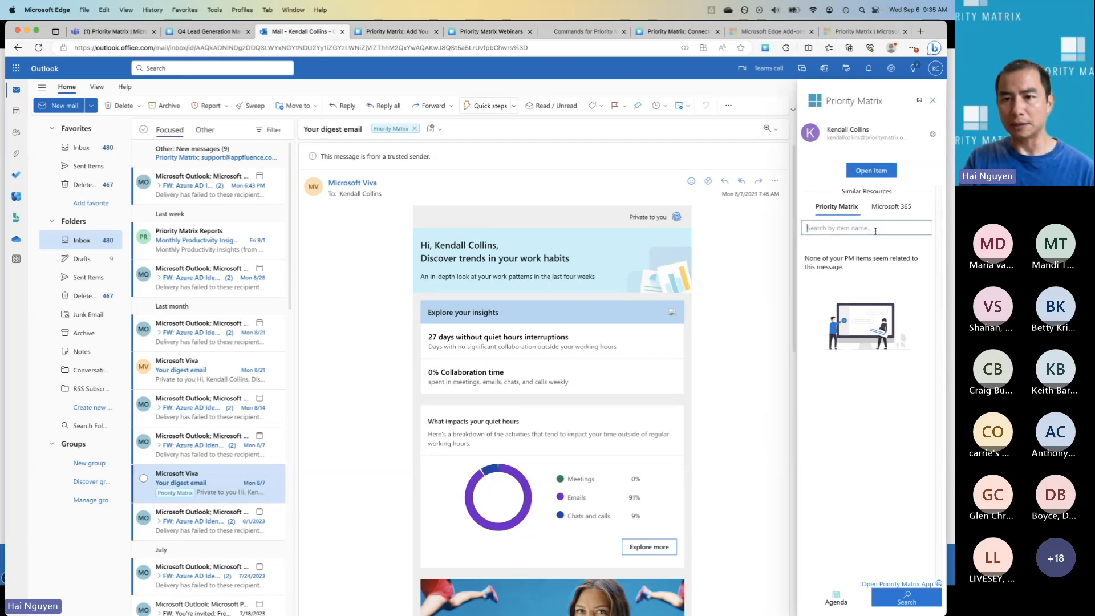
{"action": "type", "text": "emails"}
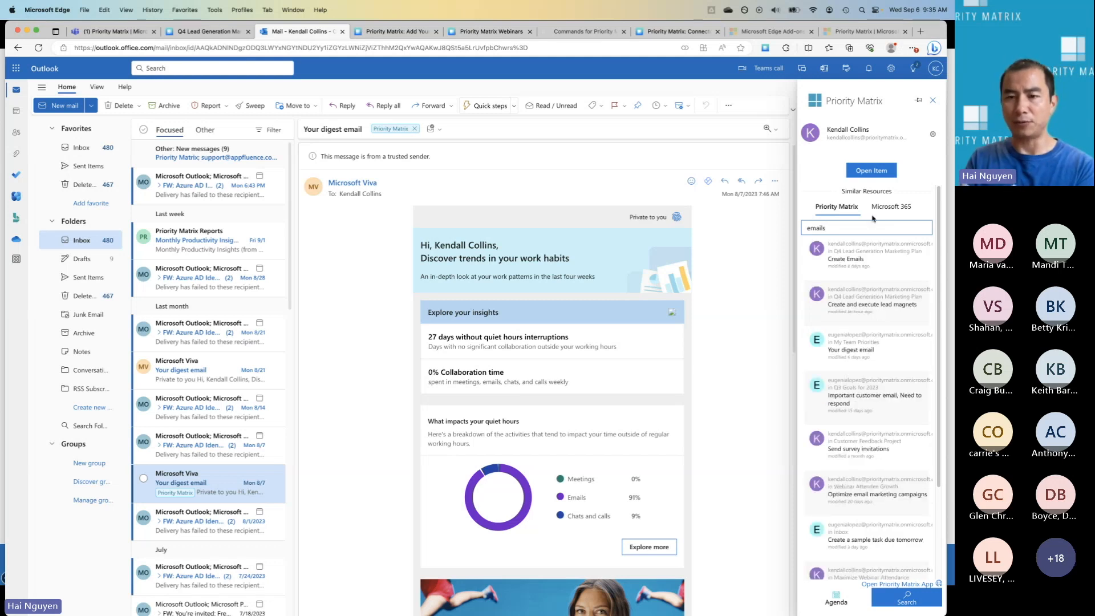
{"action": "mouse_move", "coordinate": [893, 270]}
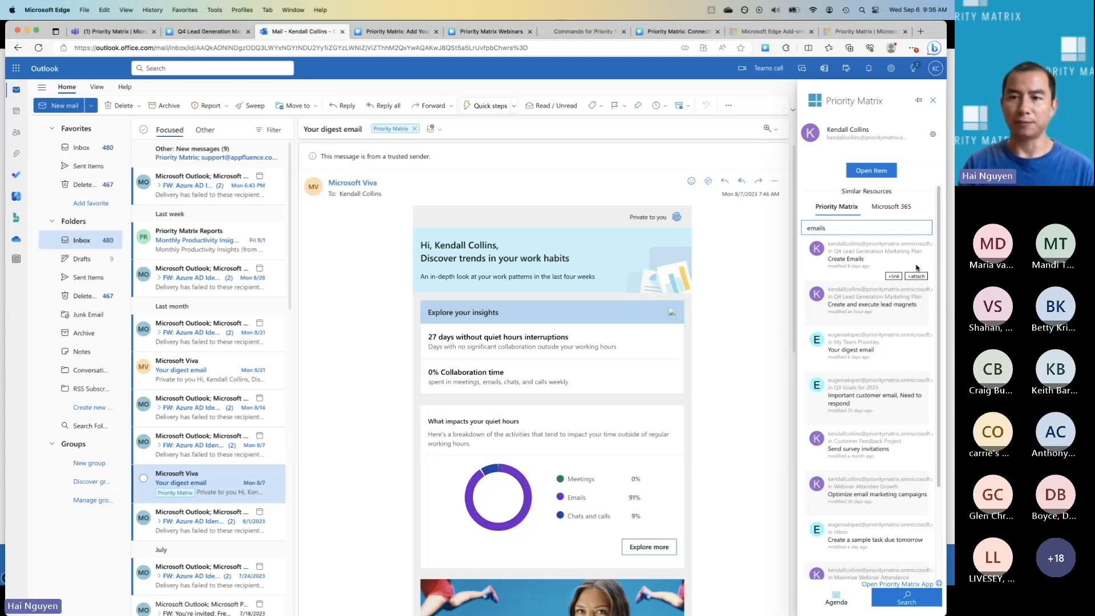
{"action": "left_click", "coordinate": [933, 100]}
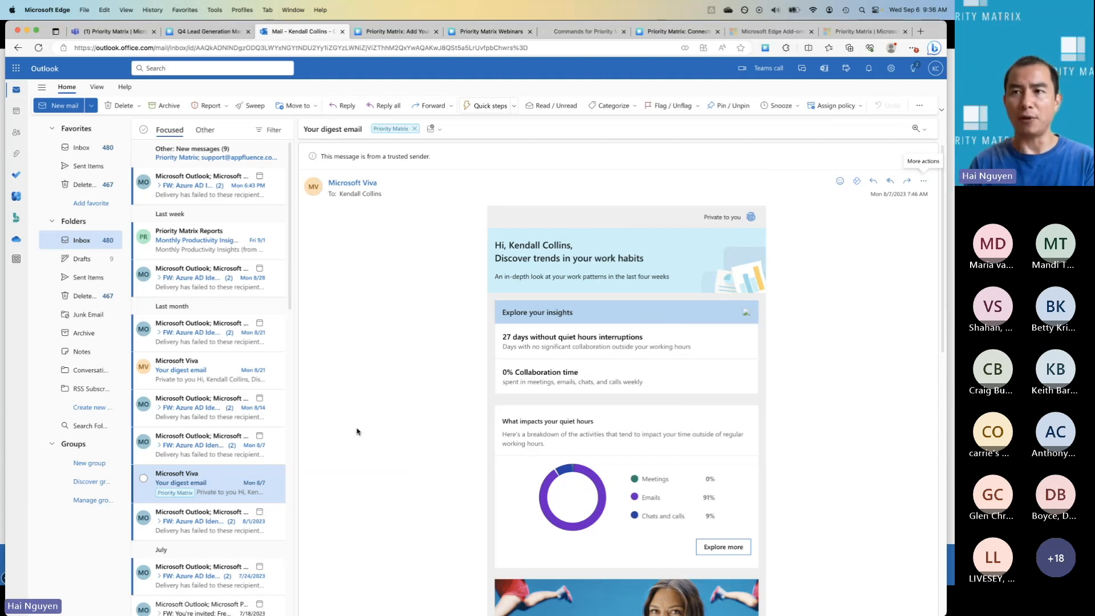
Step: Switch to the Priority Matrix web app and display the Inbox items
{"action": "left_click", "coordinate": [222, 32]}
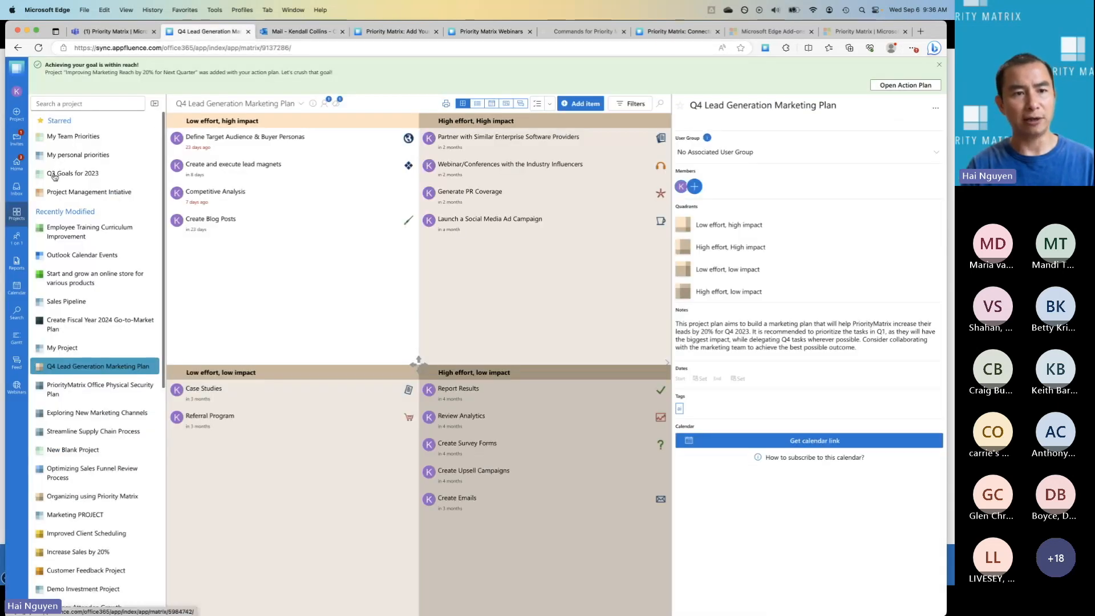
{"action": "left_click", "coordinate": [16, 190]}
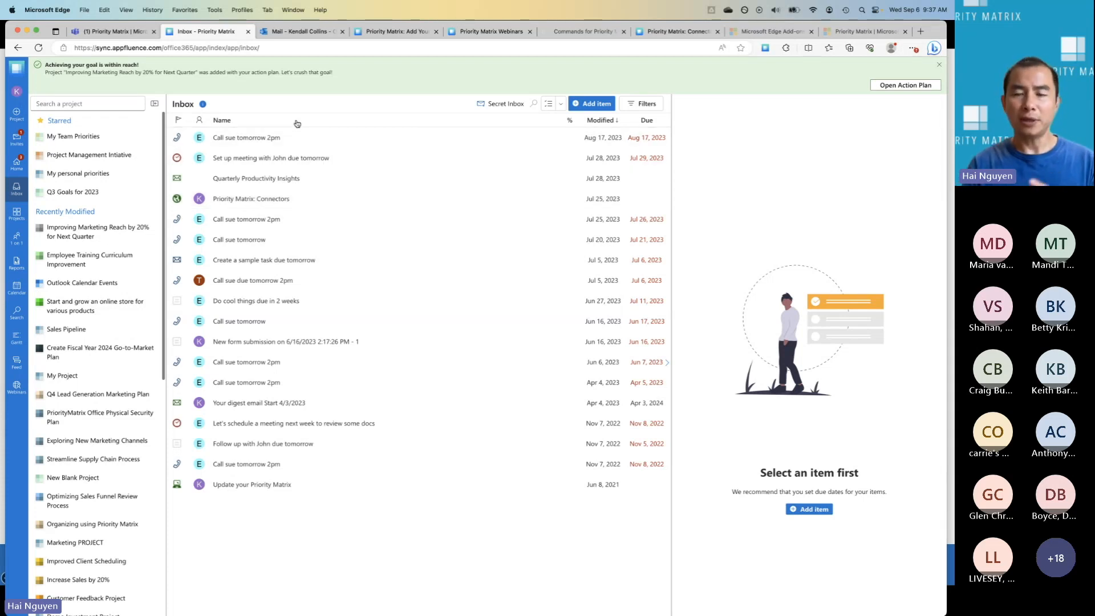
Step: Switch to Microsoft Teams and examine the Priority Matrix app's pinning options and its account navigation list
{"action": "left_click", "coordinate": [114, 32]}
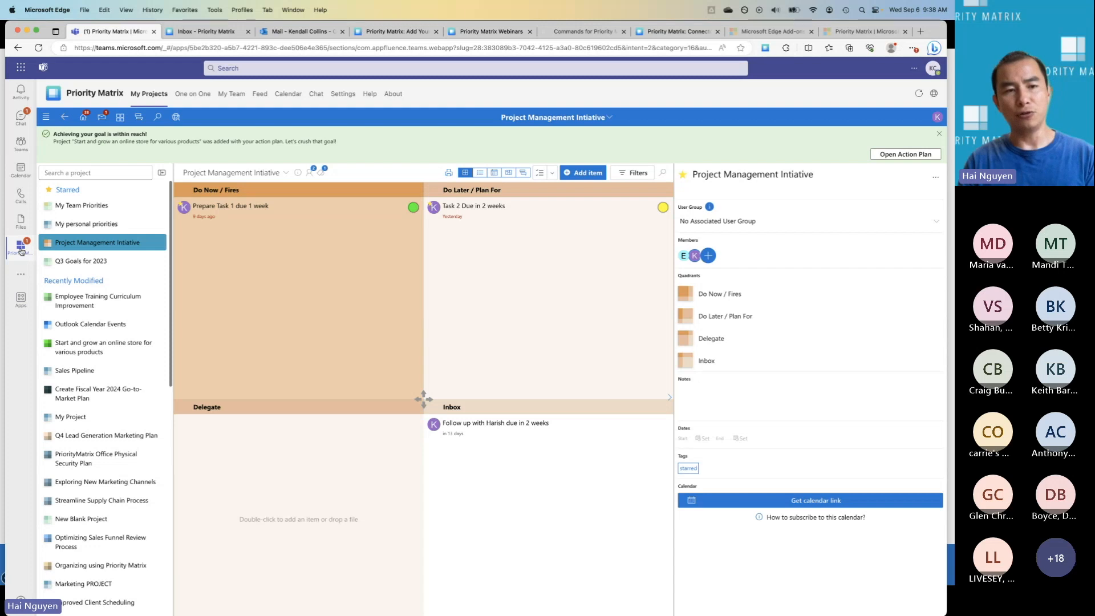
{"action": "right_click", "coordinate": [21, 251]}
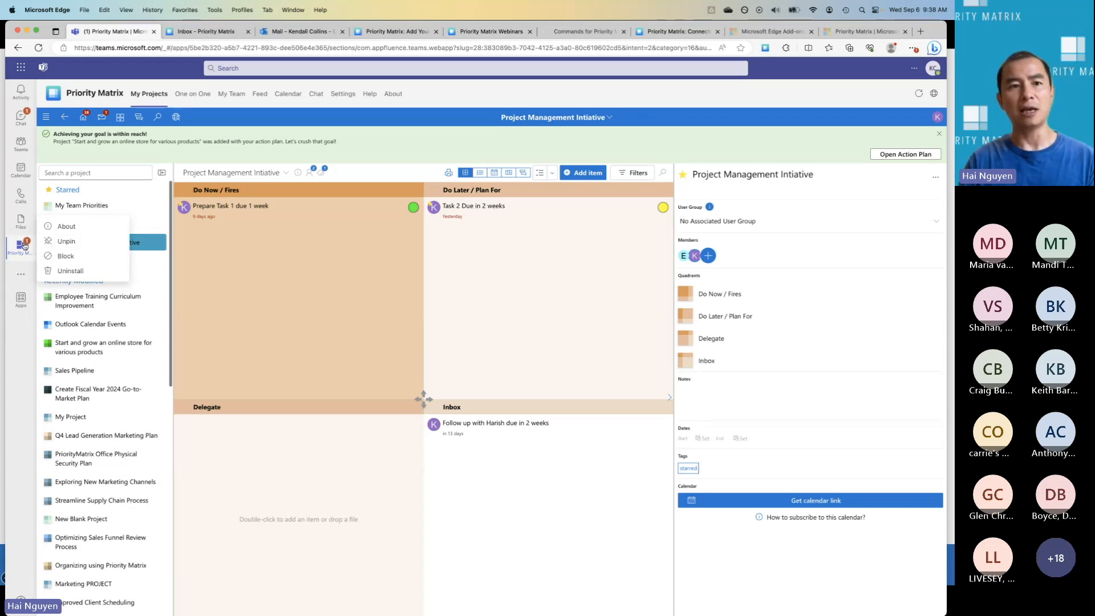
{"action": "left_click", "coordinate": [23, 246]}
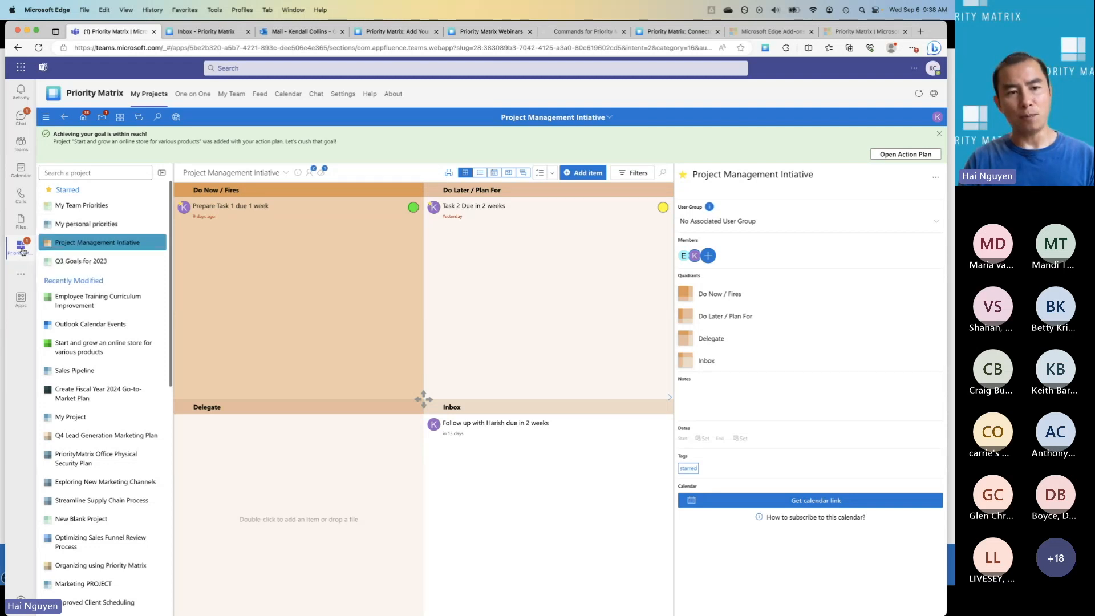
{"action": "mouse_move", "coordinate": [361, 285]}
{"action": "mouse_move", "coordinate": [489, 262]}
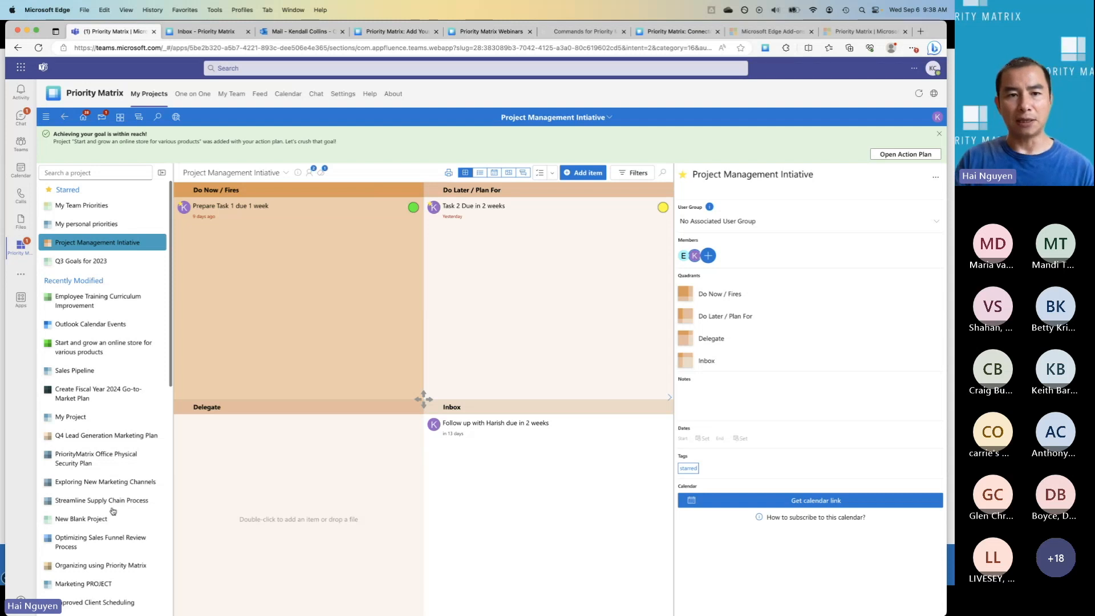
{"action": "mouse_move", "coordinate": [386, 331]}
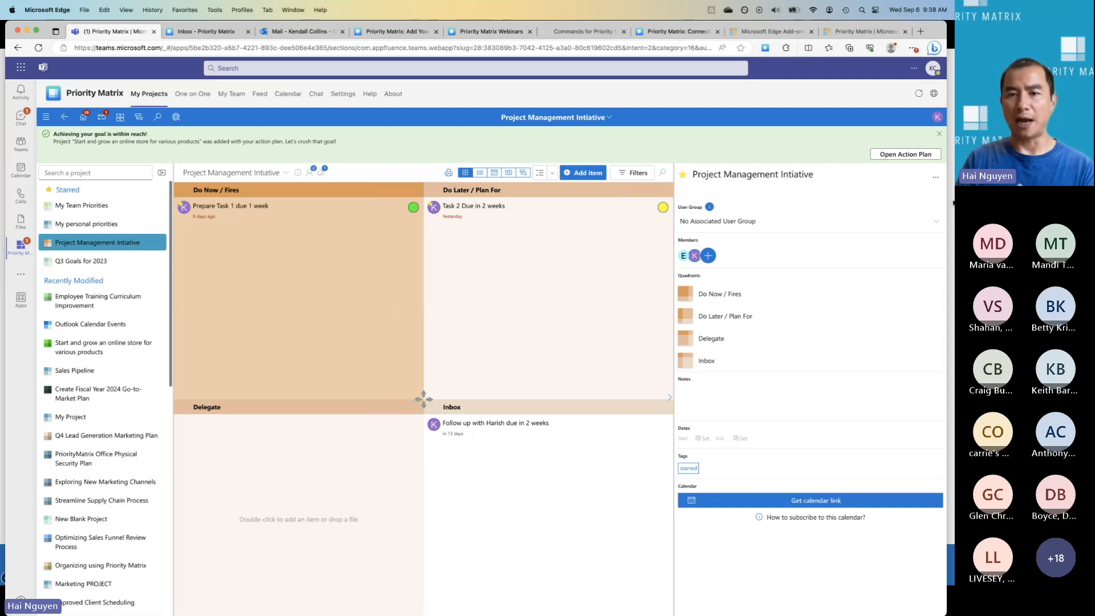
{"action": "mouse_move", "coordinate": [471, 238]}
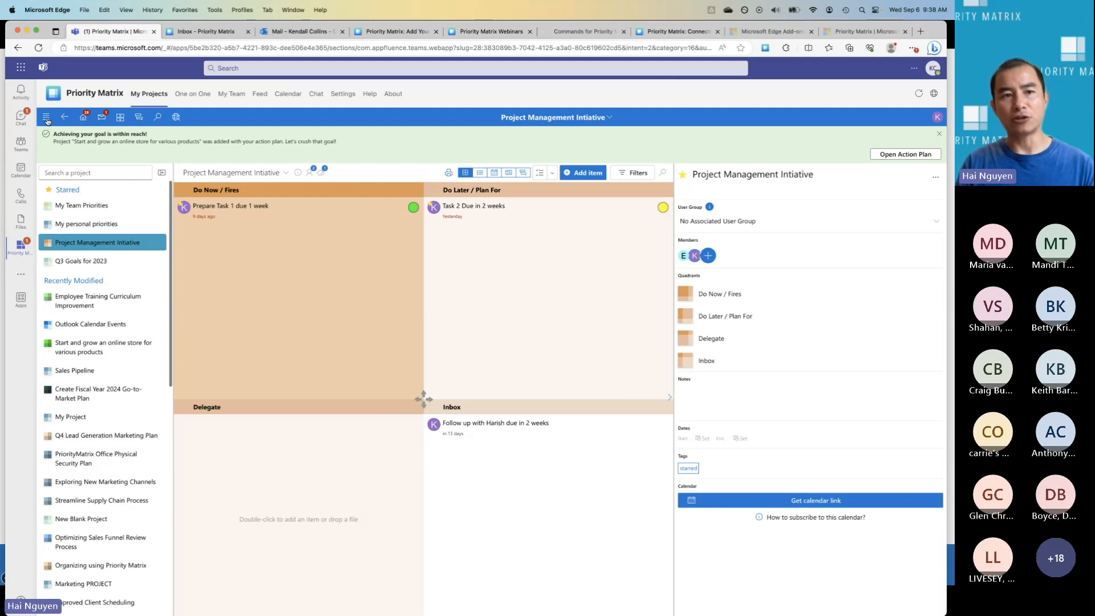
{"action": "left_click", "coordinate": [46, 118]}
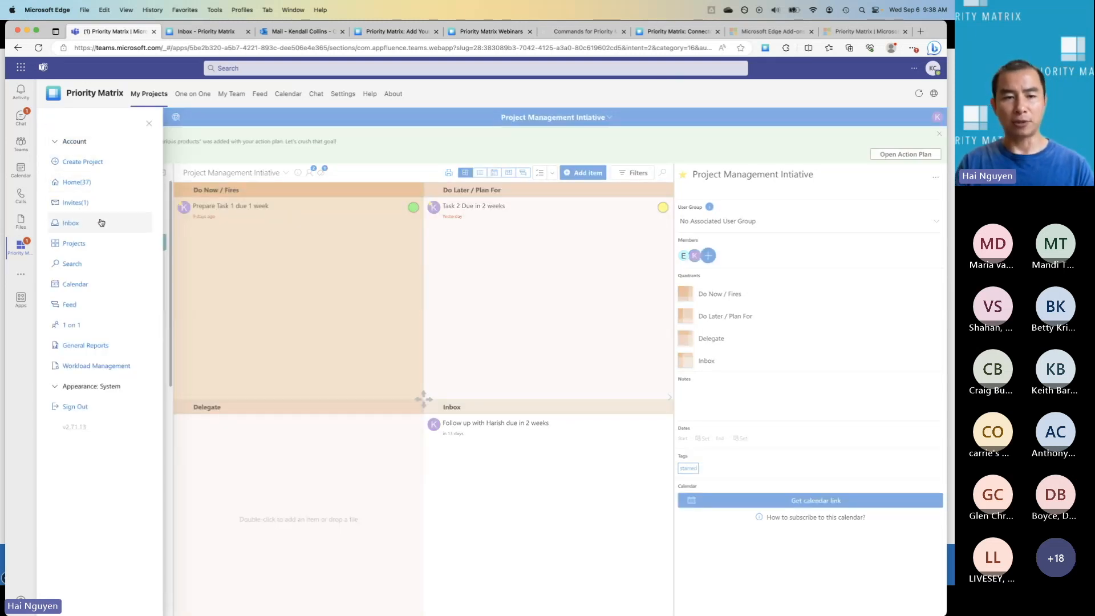
{"action": "left_click", "coordinate": [424, 399]}
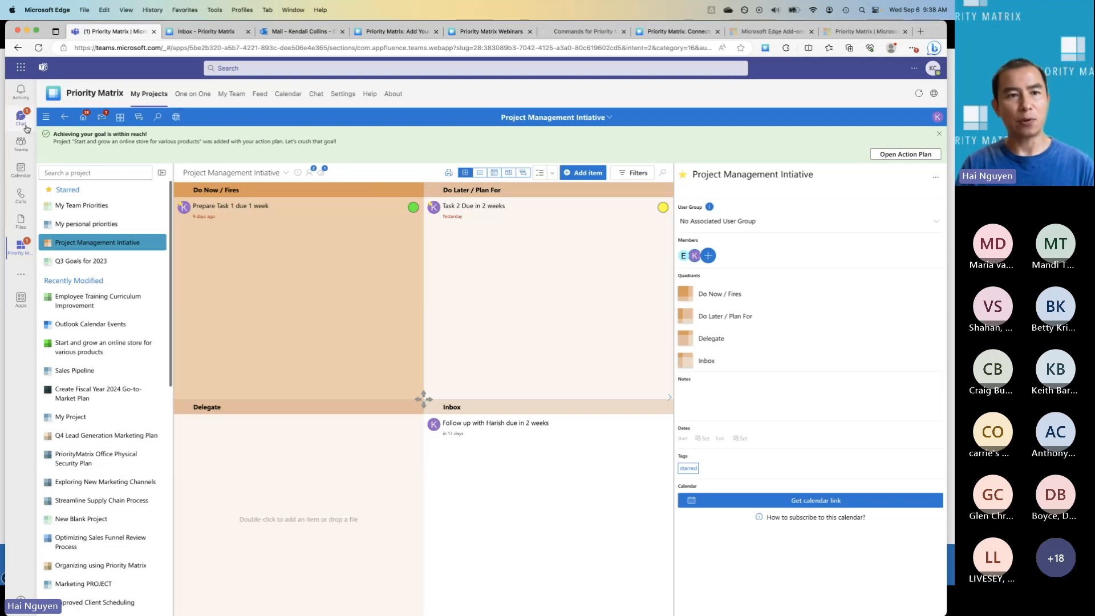
Step: In the colleague's Teams chat, view the Priority Matrix tab setup and the new shared task form, closing both unsaved
{"action": "left_click", "coordinate": [21, 118]}
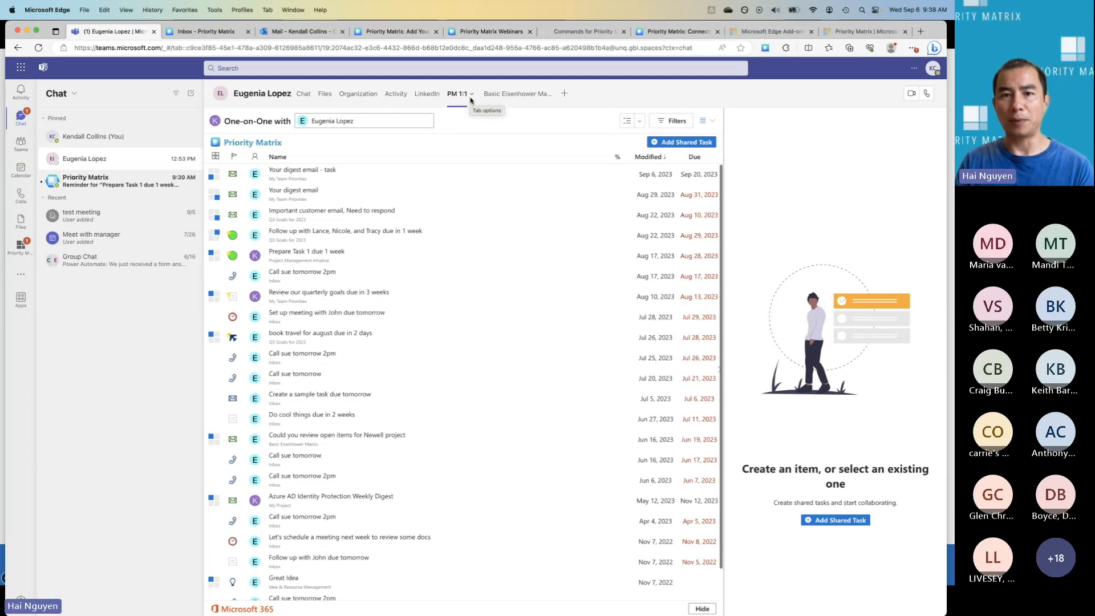
{"action": "left_click", "coordinate": [565, 95]}
{"action": "key", "text": "Escape"}
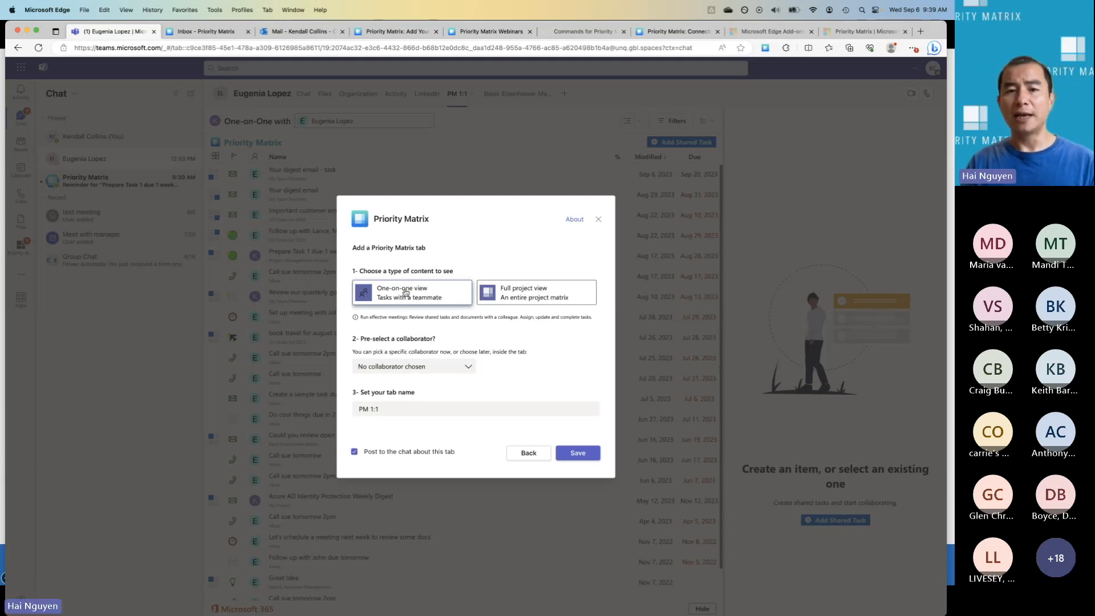
{"action": "left_click", "coordinate": [598, 221]}
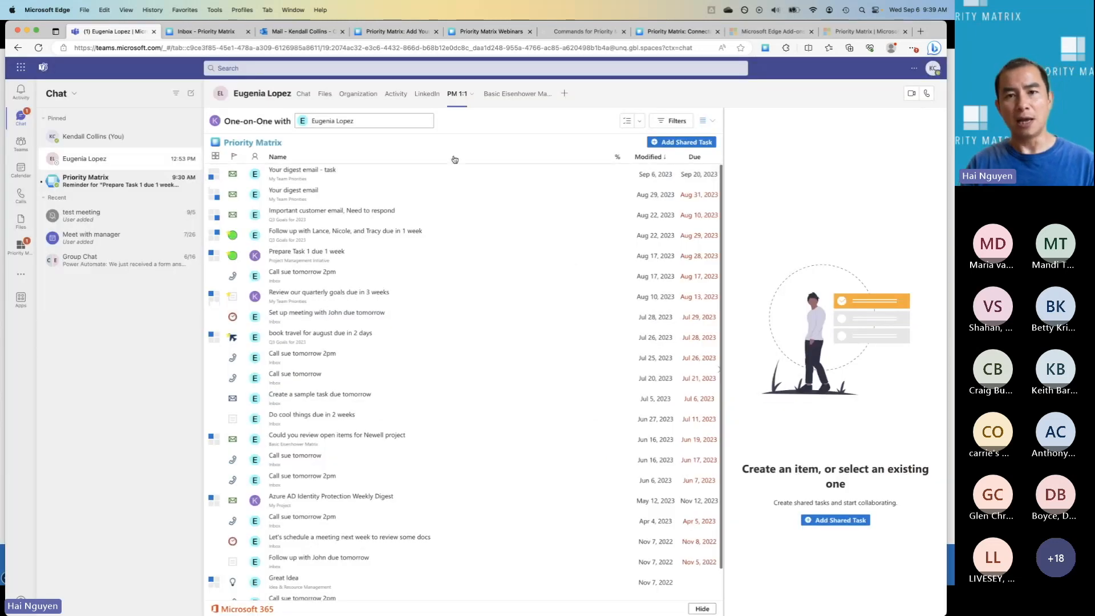
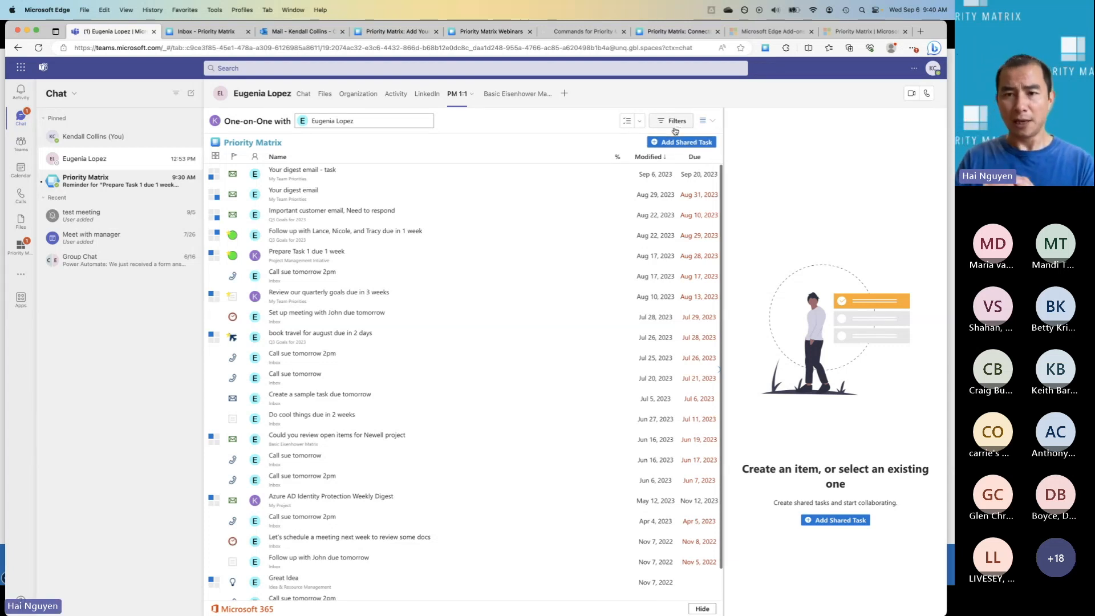
{"action": "left_click", "coordinate": [685, 146]}
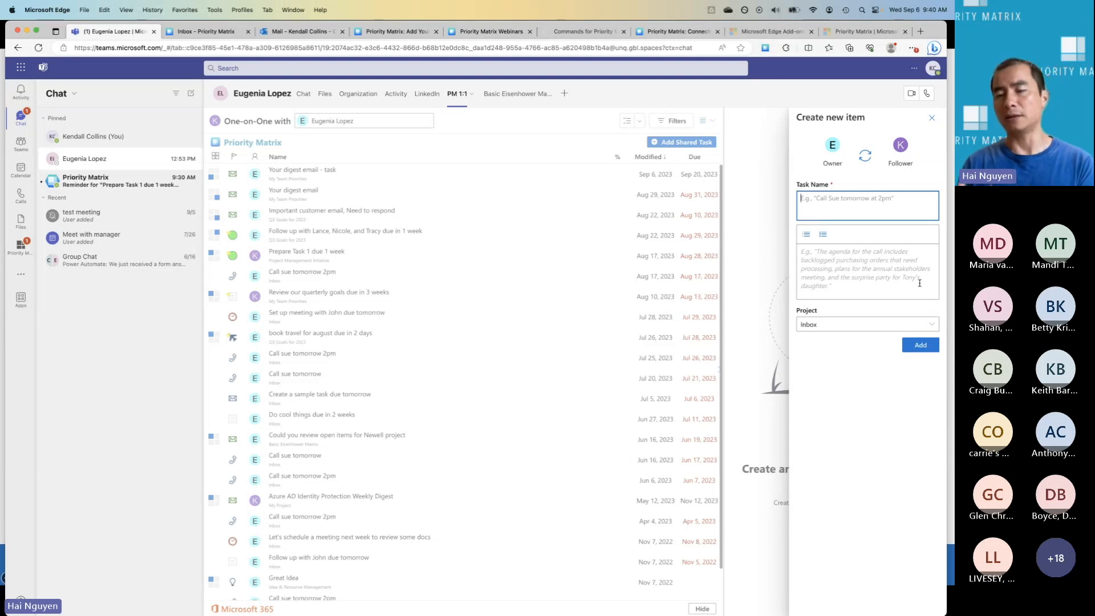
{"action": "left_click", "coordinate": [933, 118]}
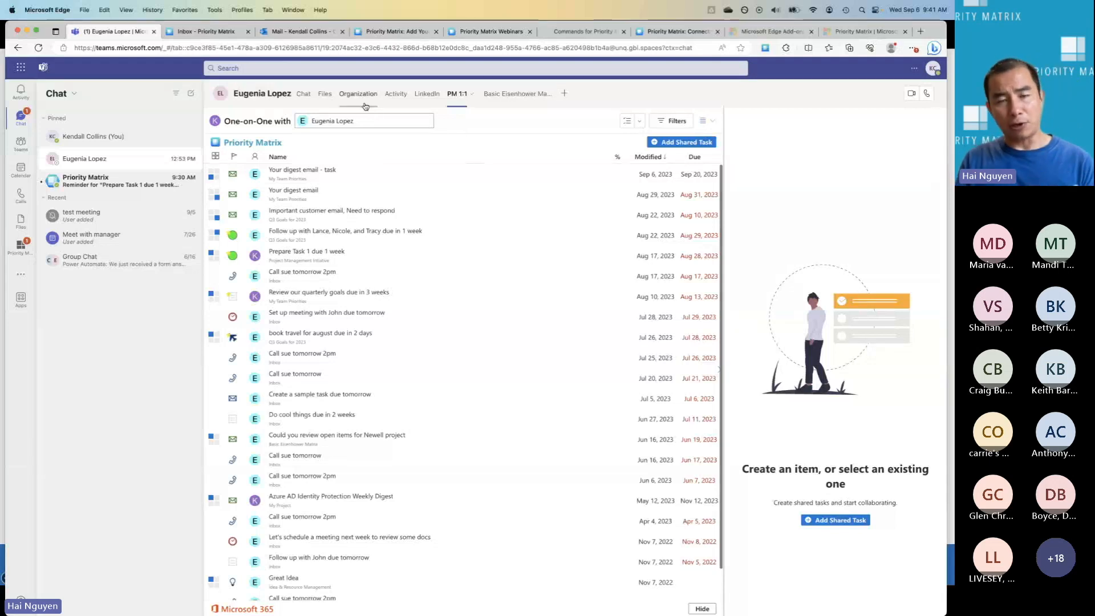
Step: View the PM item creation form for the chat message "Hi there, could you send me report" and close it without creating the item
{"action": "left_click", "coordinate": [307, 95]}
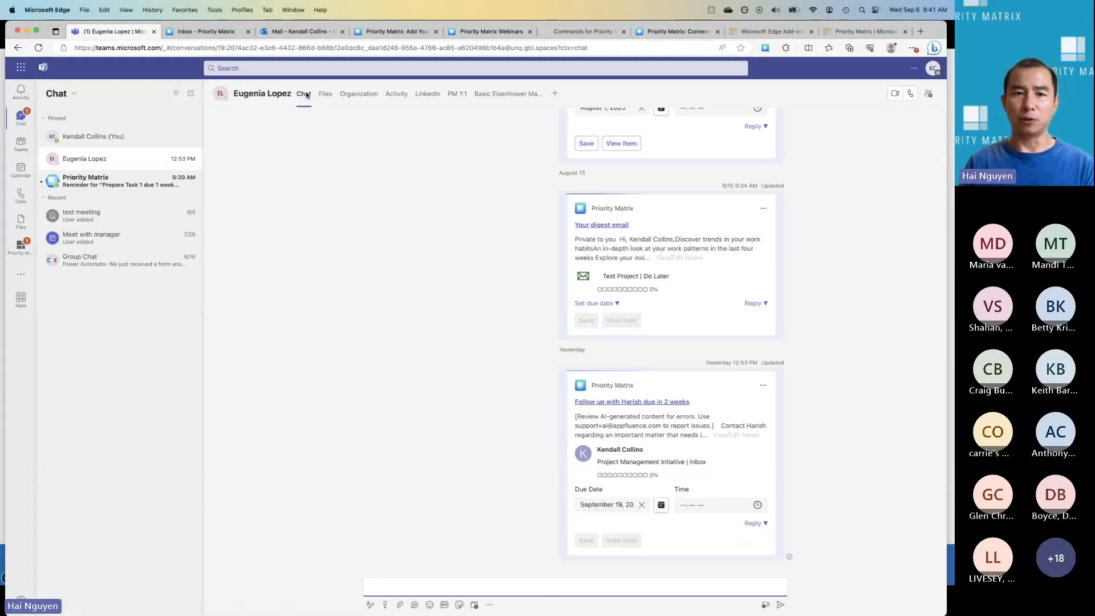
{"action": "scroll", "coordinate": [492, 296], "scroll_direction": "up", "scroll_amount": 4}
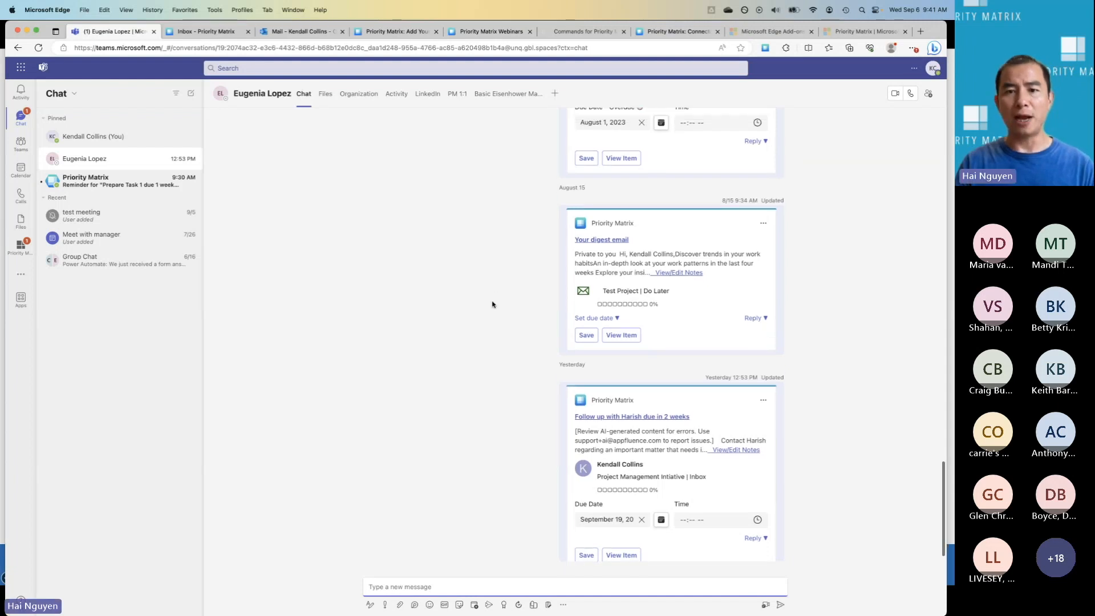
{"action": "scroll", "coordinate": [492, 310], "scroll_direction": "up", "scroll_amount": 3}
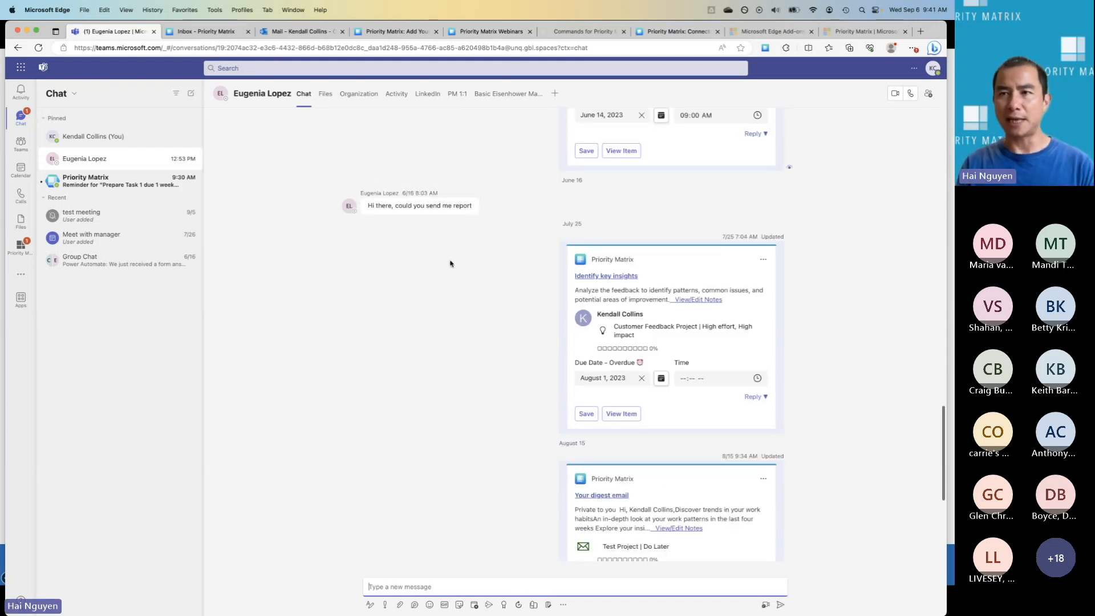
{"action": "mouse_move", "coordinate": [392, 213]}
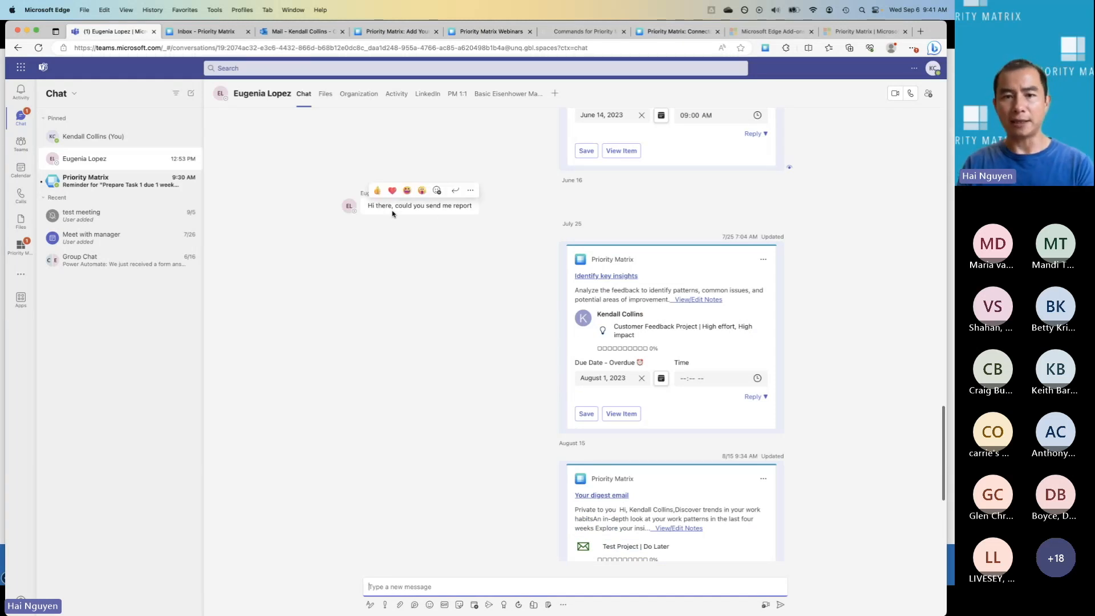
{"action": "left_click", "coordinate": [472, 196]}
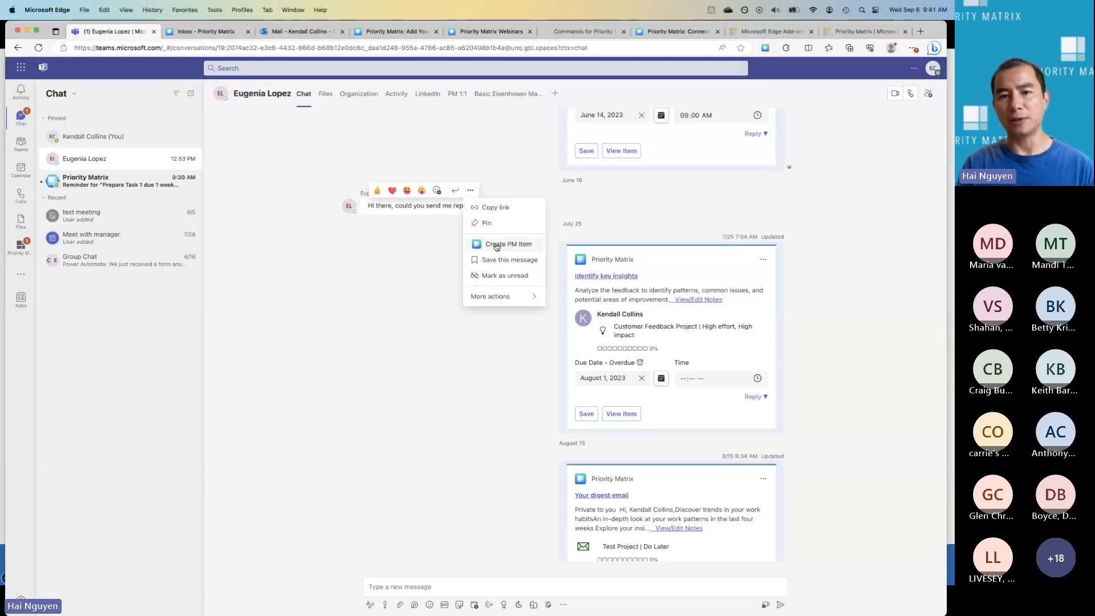
{"action": "left_click", "coordinate": [495, 244]}
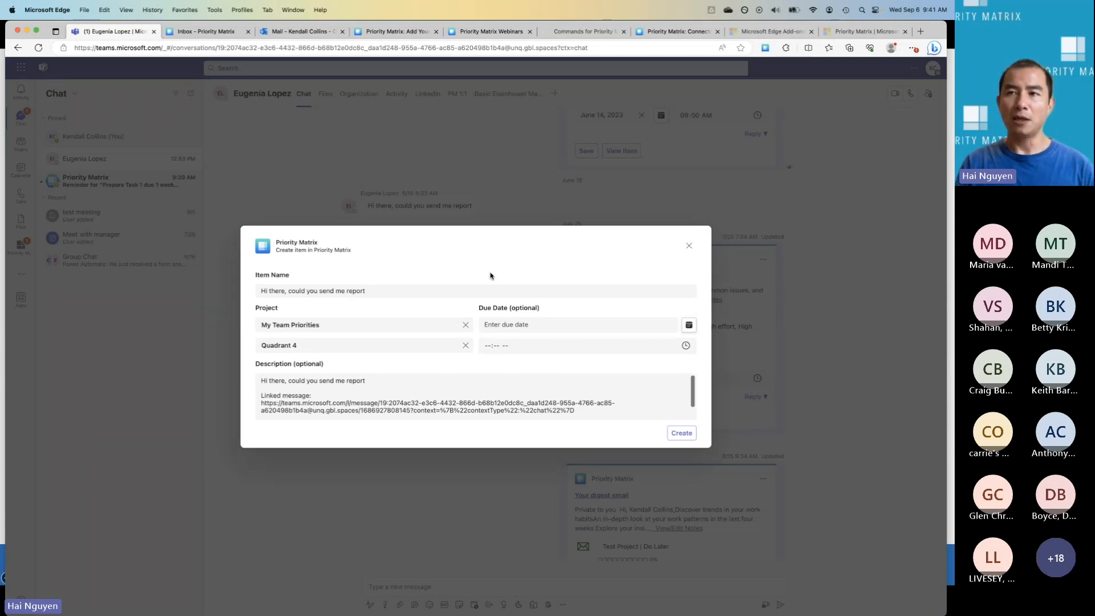
{"action": "left_click_drag", "start_coordinate": [693, 387], "coordinate": [691, 388]}
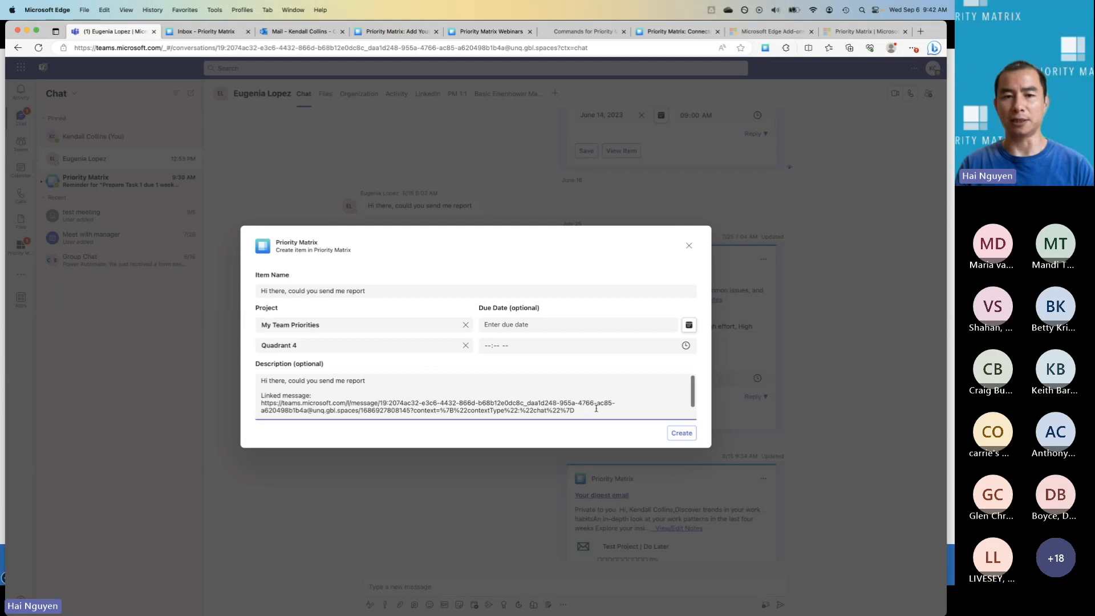
{"action": "left_click", "coordinate": [689, 246]}
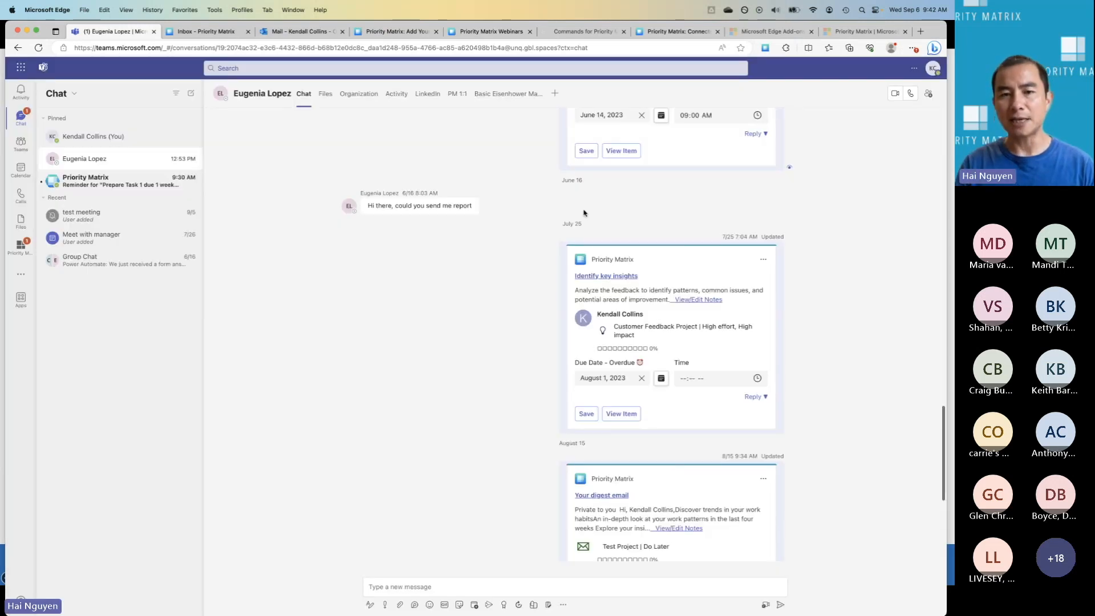
Step: Look up Priority Matrix among the apps available for composing messages, and return to the latest item card in the chat
{"action": "mouse_move", "coordinate": [476, 211]}
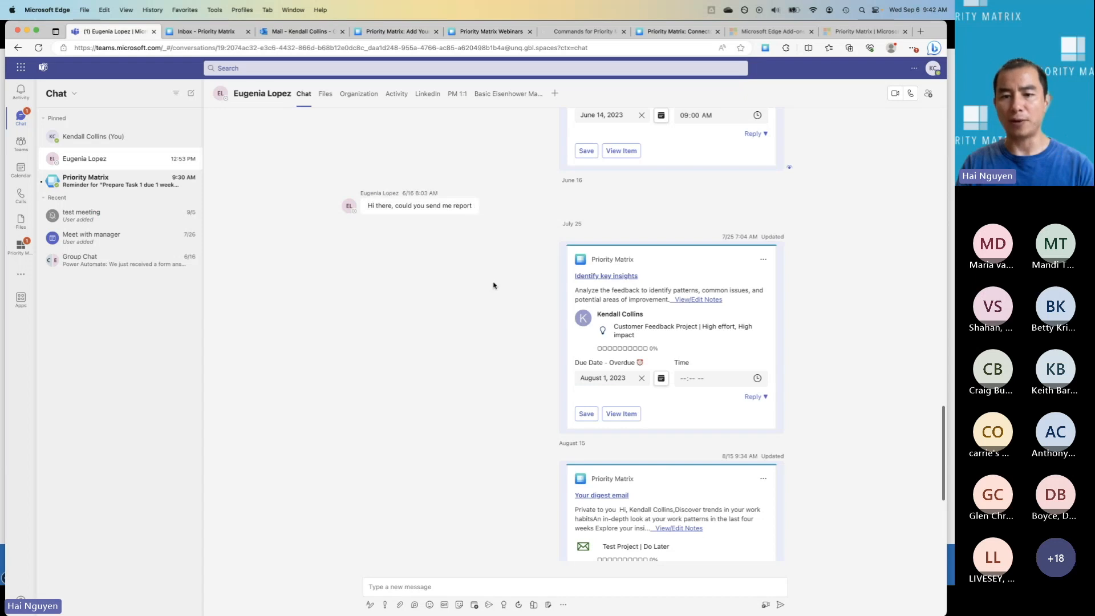
{"action": "scroll", "coordinate": [508, 354], "scroll_direction": "down", "scroll_amount": 1}
{"action": "scroll", "coordinate": [525, 437], "scroll_direction": "down", "scroll_amount": 5}
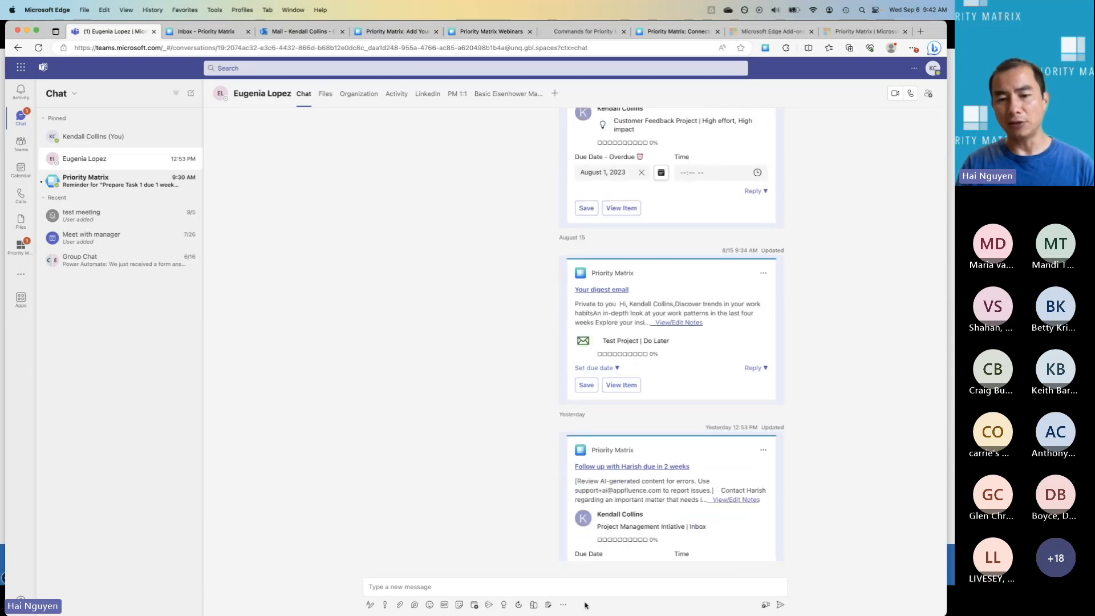
{"action": "left_click", "coordinate": [563, 604]}
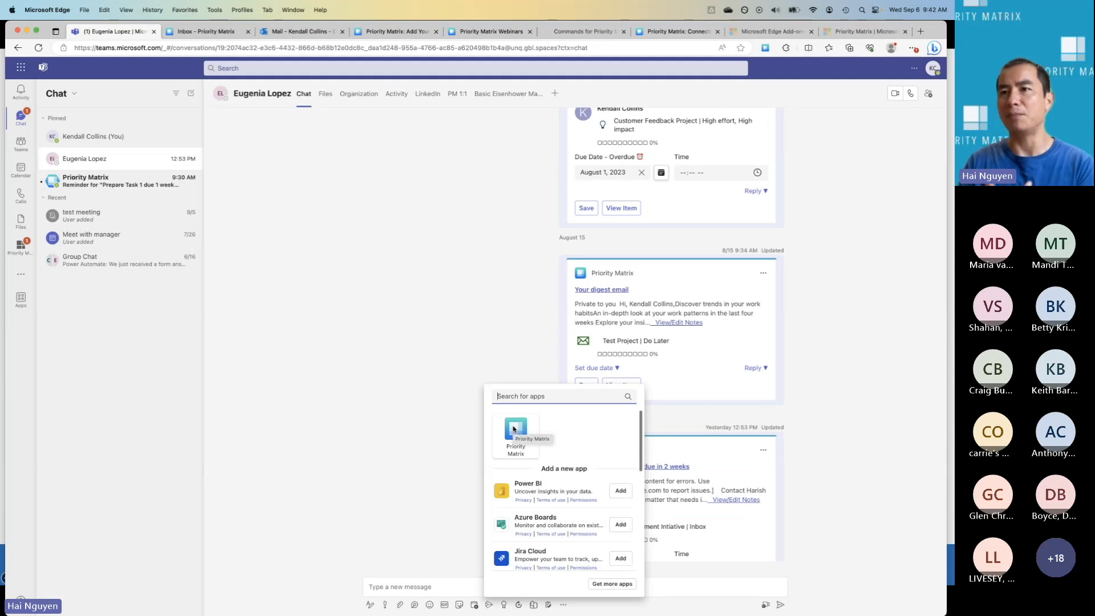
{"action": "left_click", "coordinate": [474, 313]}
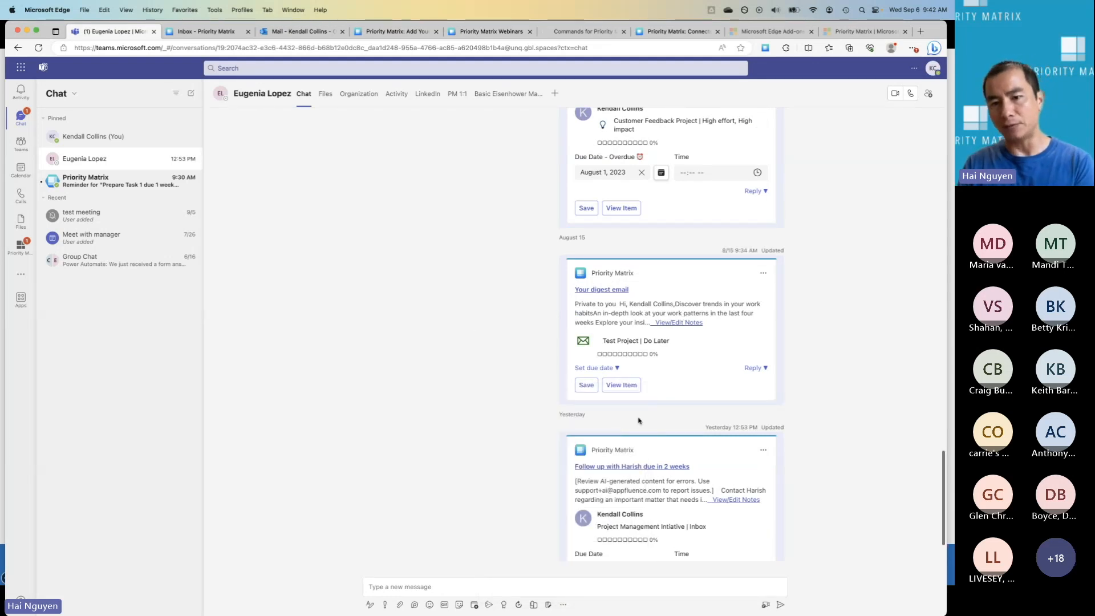
{"action": "scroll", "coordinate": [640, 425], "scroll_direction": "down", "scroll_amount": 2}
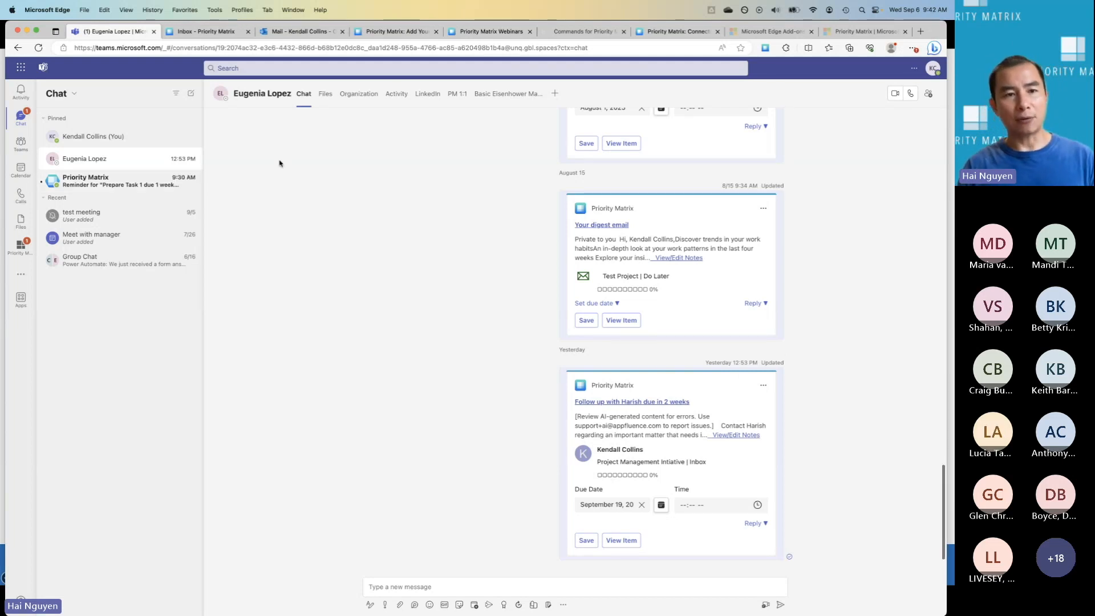
Step: View the Priority Matrix chat in Teams, and examine the supported platforms on the Priority Matrix Connectors page
{"action": "left_click", "coordinate": [94, 181]}
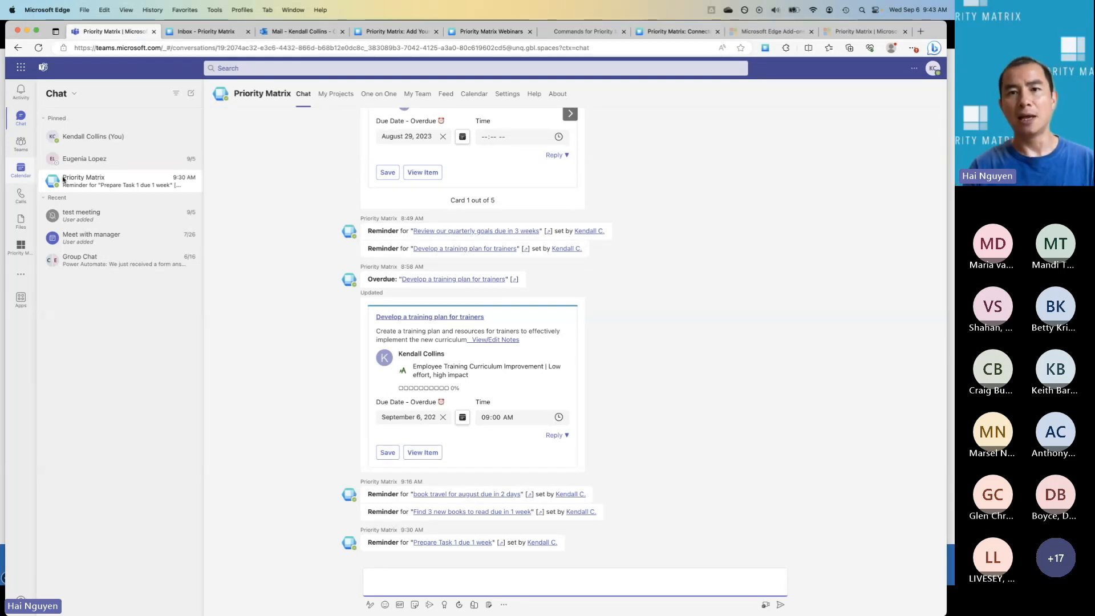
{"action": "left_click", "coordinate": [666, 31]}
{"action": "scroll", "coordinate": [664, 294], "scroll_direction": "down", "scroll_amount": 3}
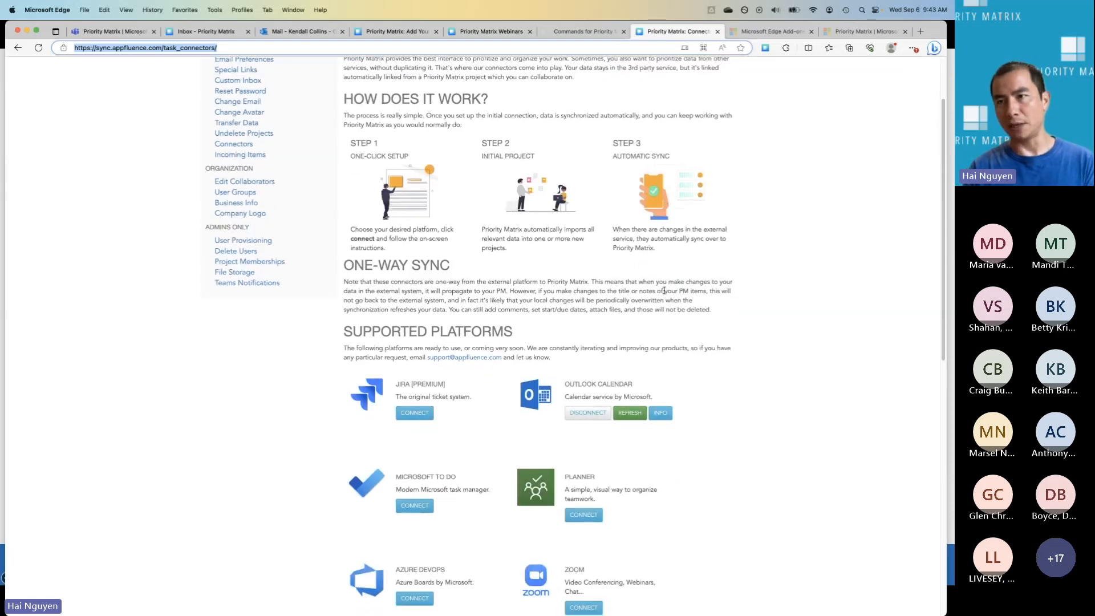
{"action": "scroll", "coordinate": [664, 291], "scroll_direction": "down", "scroll_amount": 3}
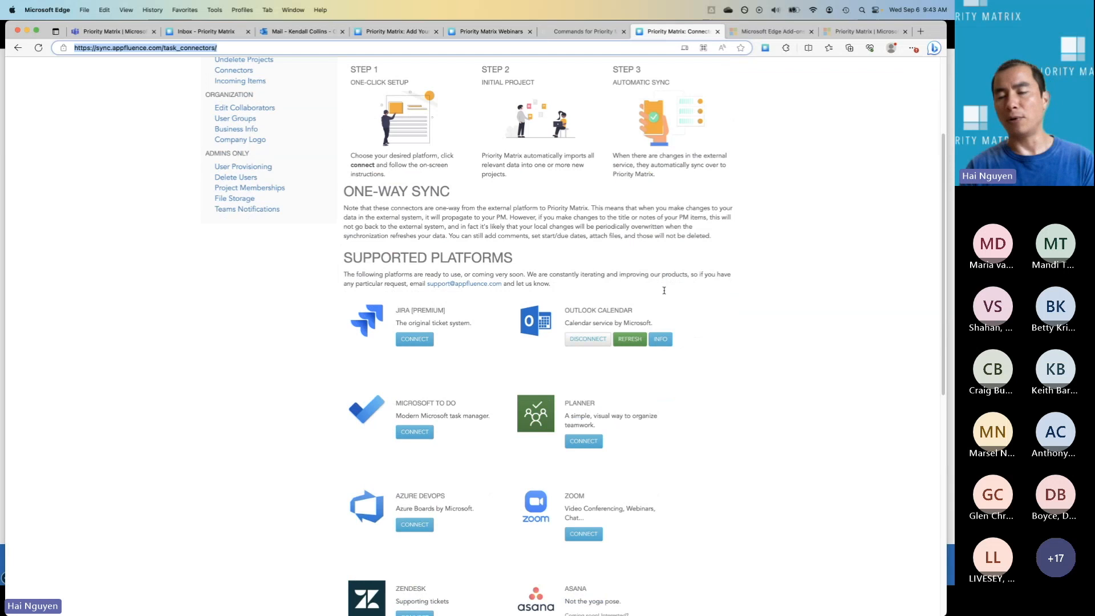
{"action": "scroll", "coordinate": [660, 253], "scroll_direction": "down", "scroll_amount": 1}
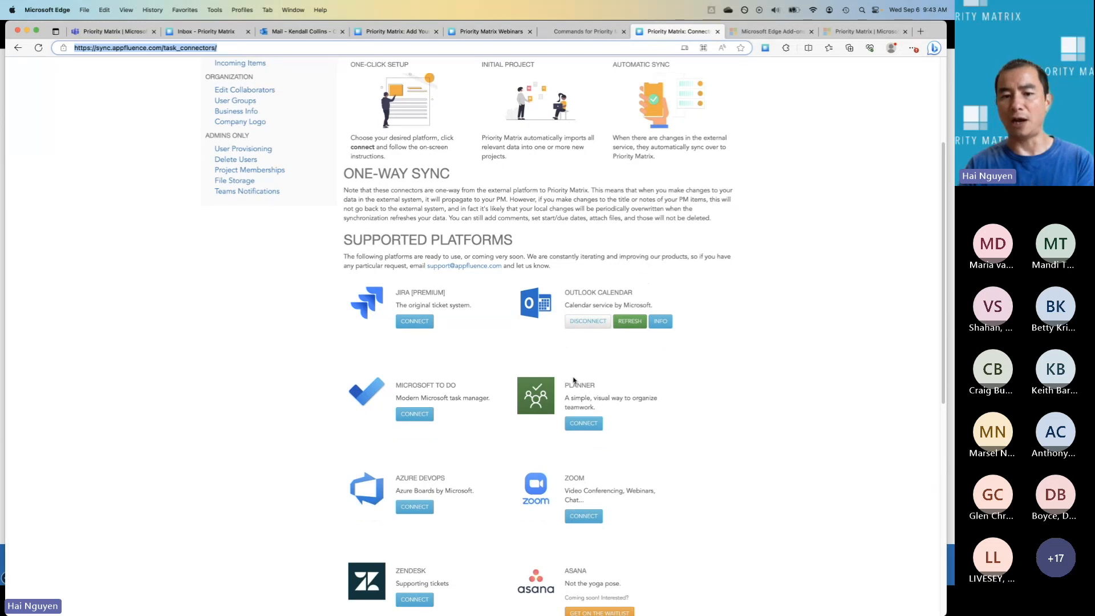
{"action": "scroll", "coordinate": [622, 351], "scroll_direction": "down", "scroll_amount": 1}
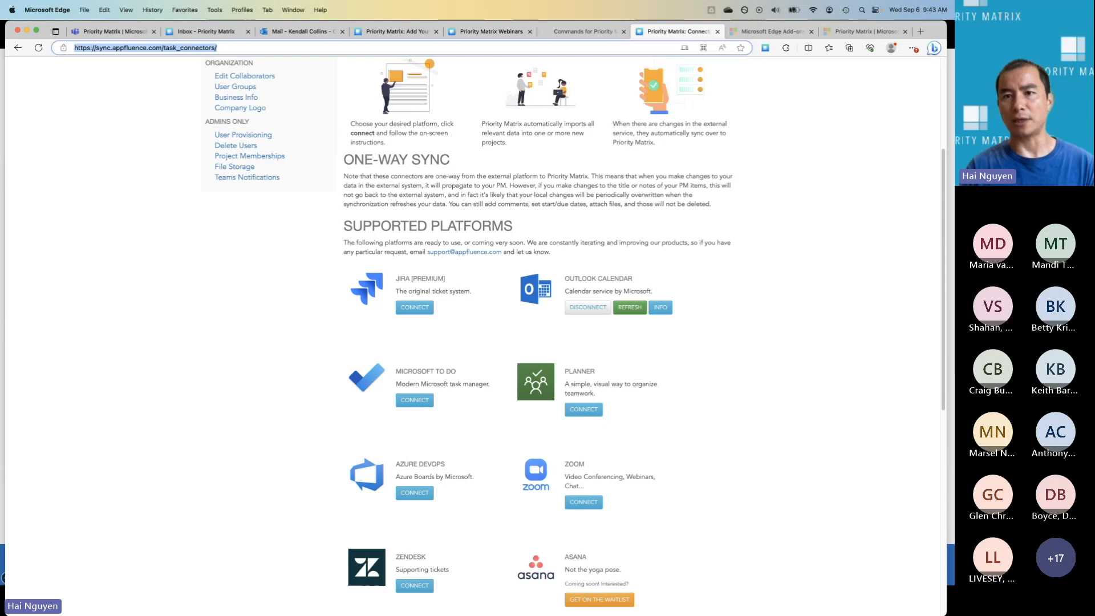
Step: View the Priority Matrix Edge add-on and Power Automate connector pages, and return to the Priority Matrix inbox
{"action": "left_click", "coordinate": [781, 34]}
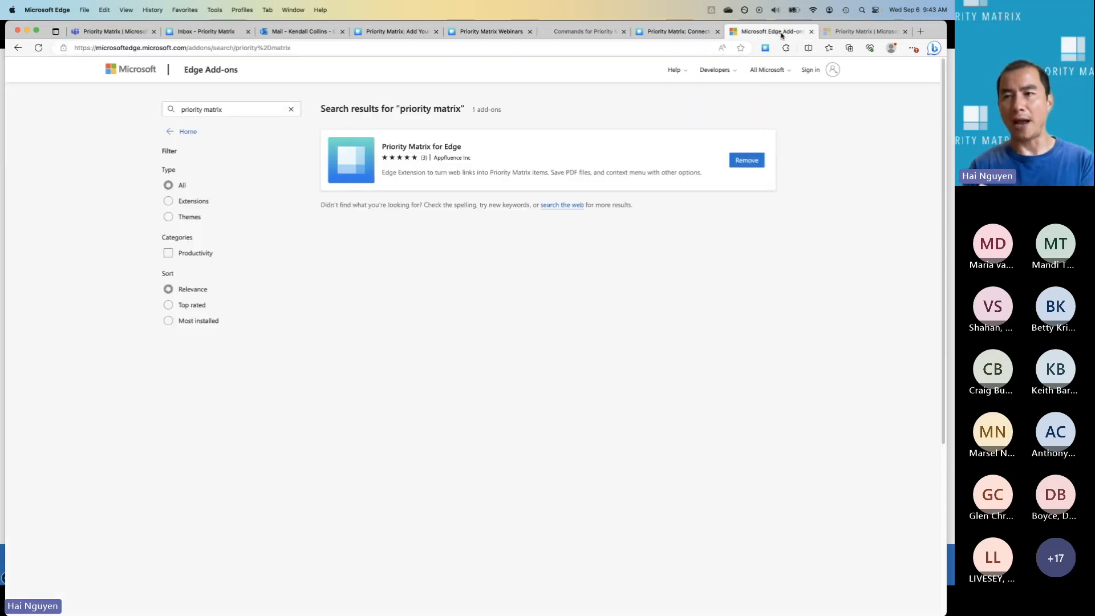
{"action": "left_click", "coordinate": [844, 34]}
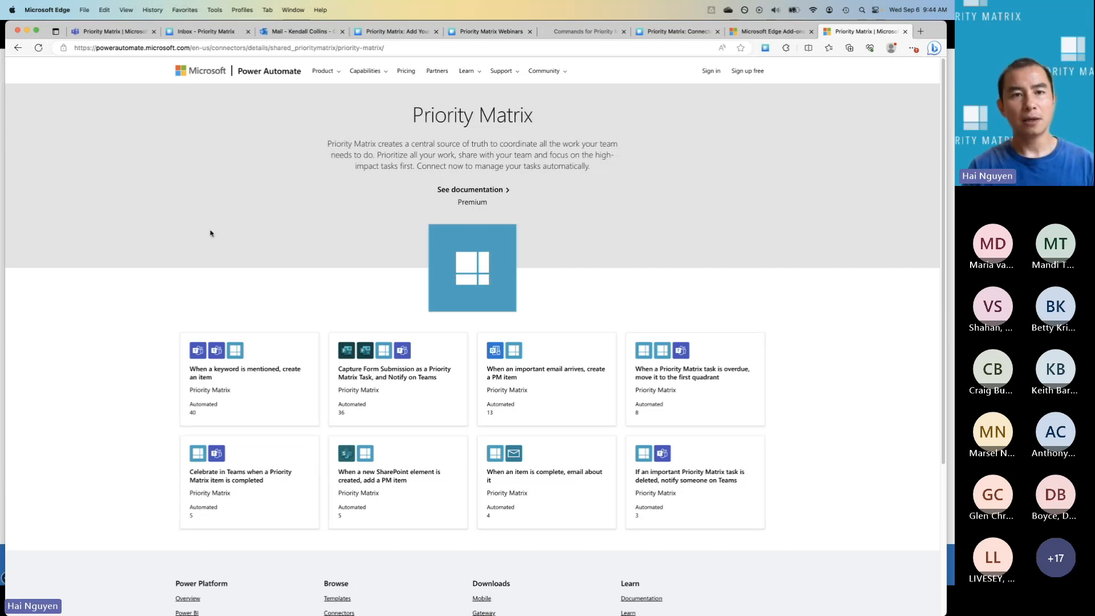
{"action": "left_click", "coordinate": [107, 35]}
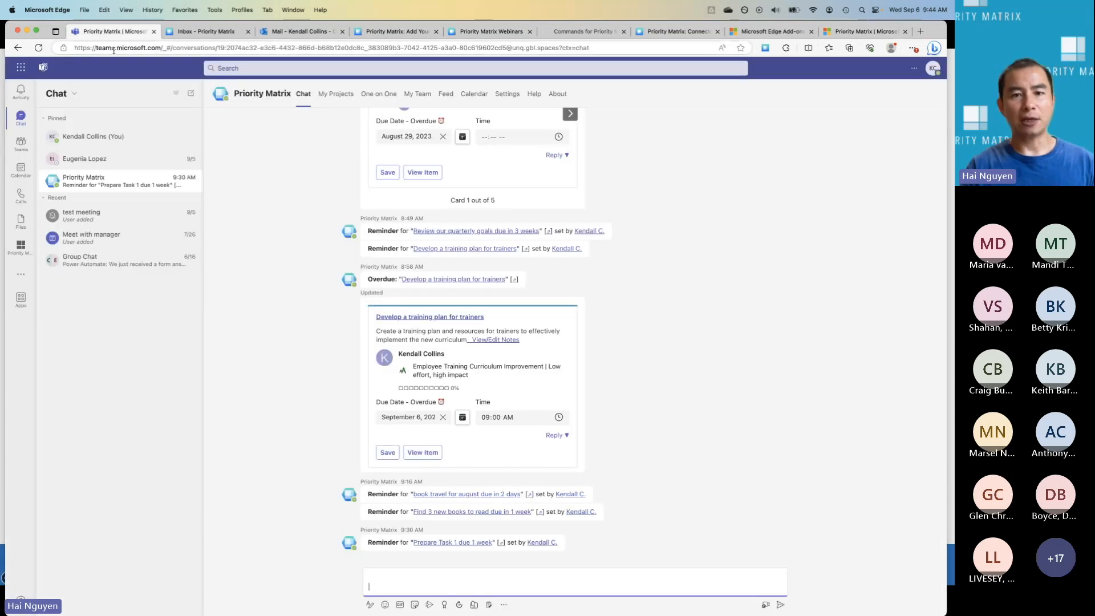
{"action": "left_click", "coordinate": [192, 30]}
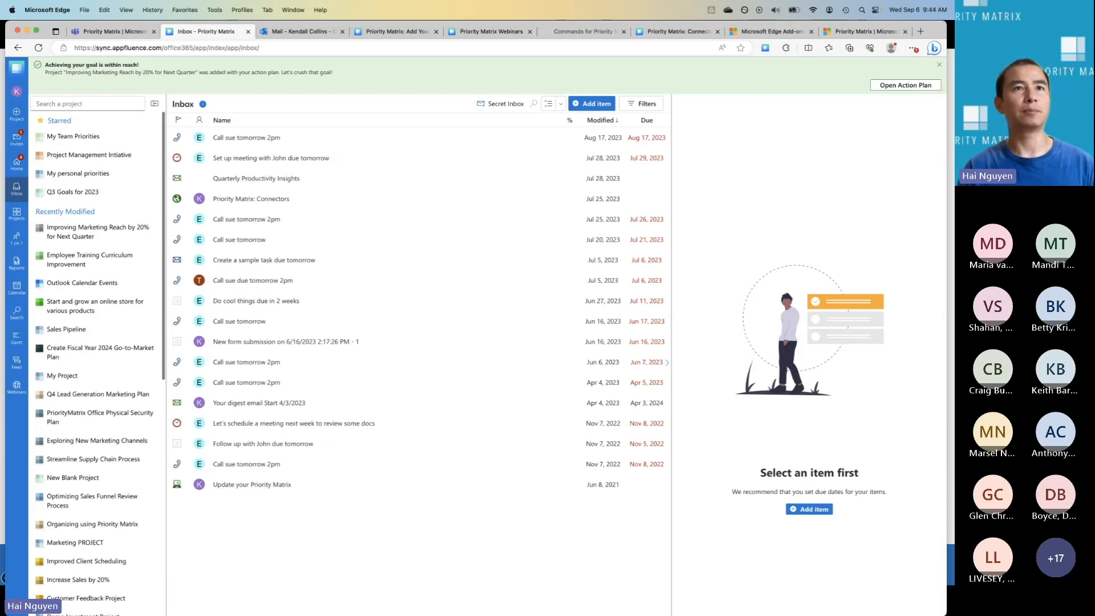
Step: Switch to the slide presentation and advance to the "It's now on you:" slide
{"action": "key", "text": "super+Tab"}
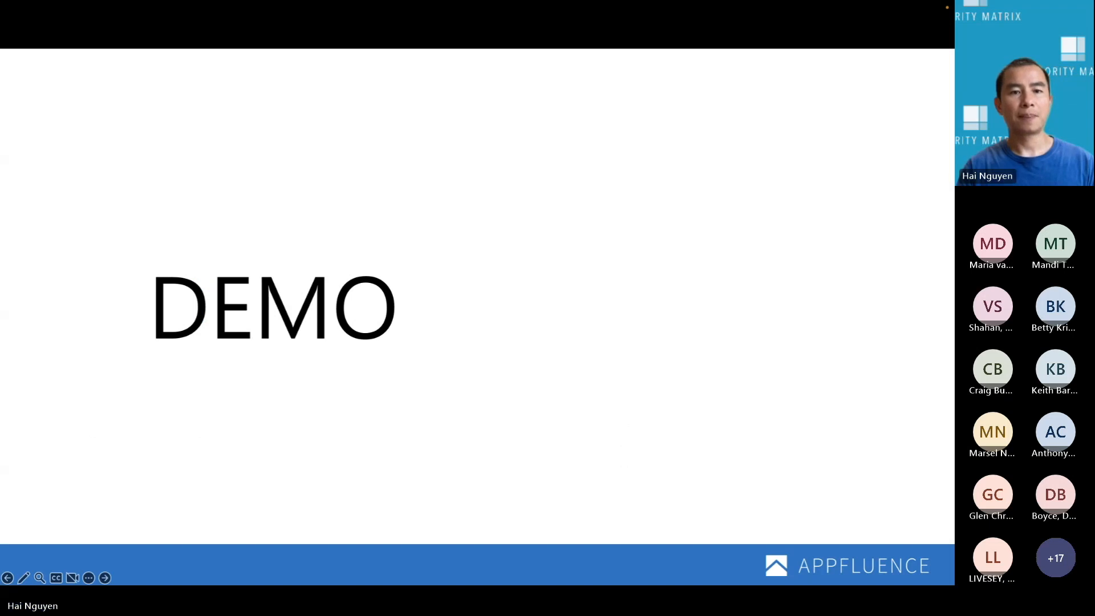
{"action": "key", "text": "Right"}
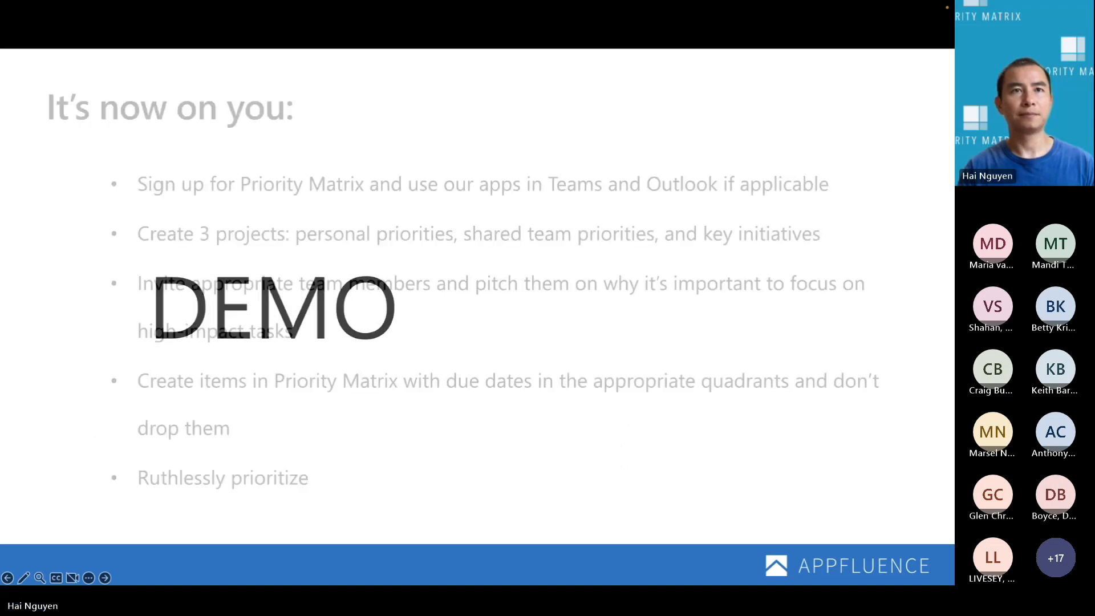
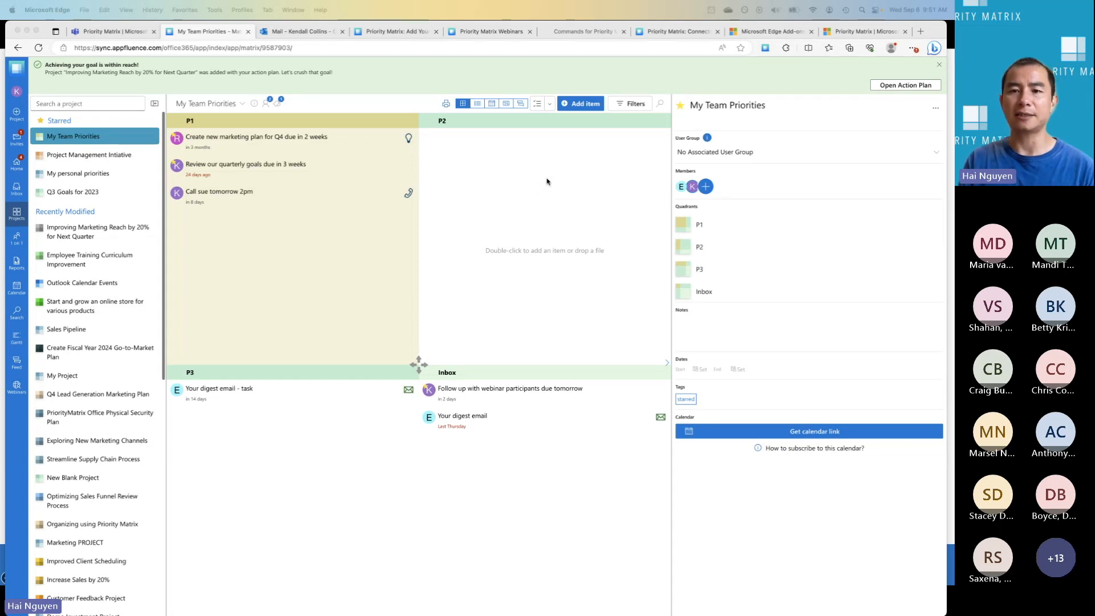
{"action": "left_click", "coordinate": [449, 400]}
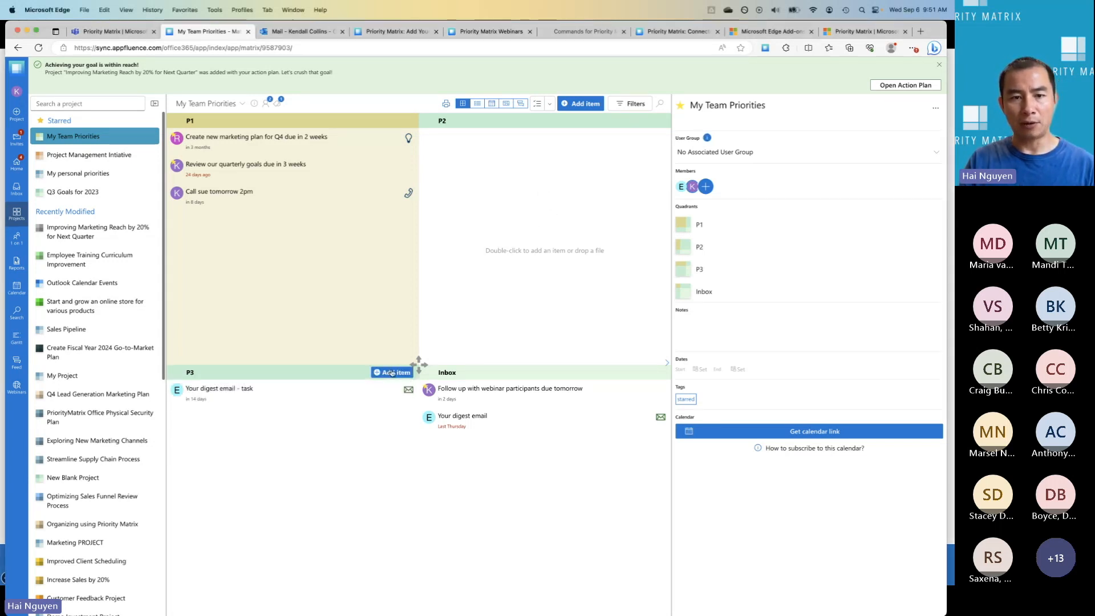
{"action": "left_click", "coordinate": [391, 372]}
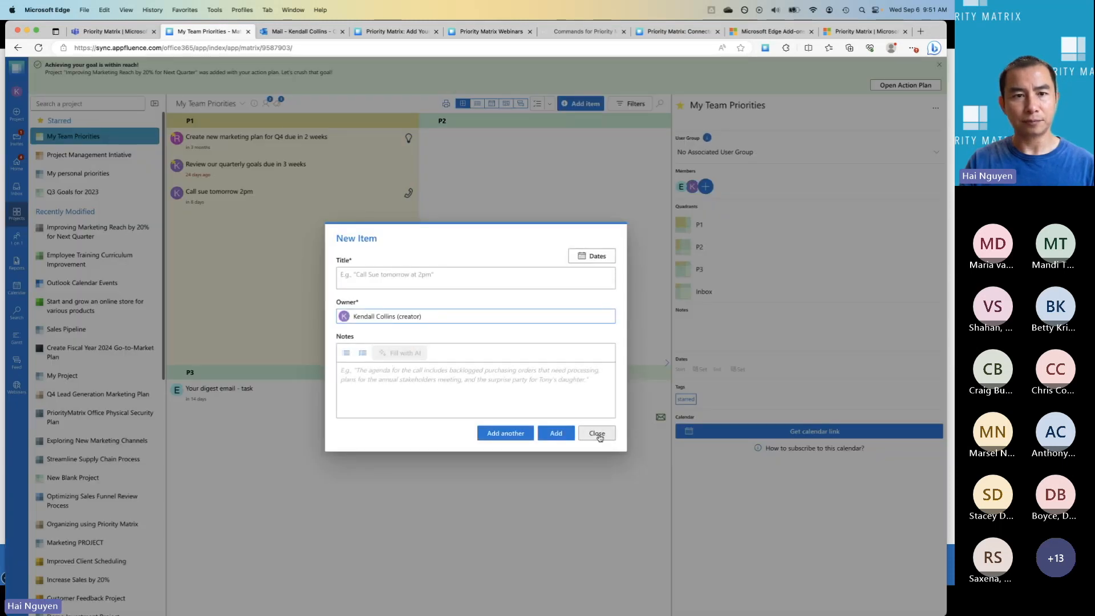
{"action": "left_click", "coordinate": [596, 433]}
Step: View the subtask checklist in the Q4 marketing plan item's notes, and add an item titled "Subtask 1" to quadrant P2
{"action": "left_click", "coordinate": [345, 147]}
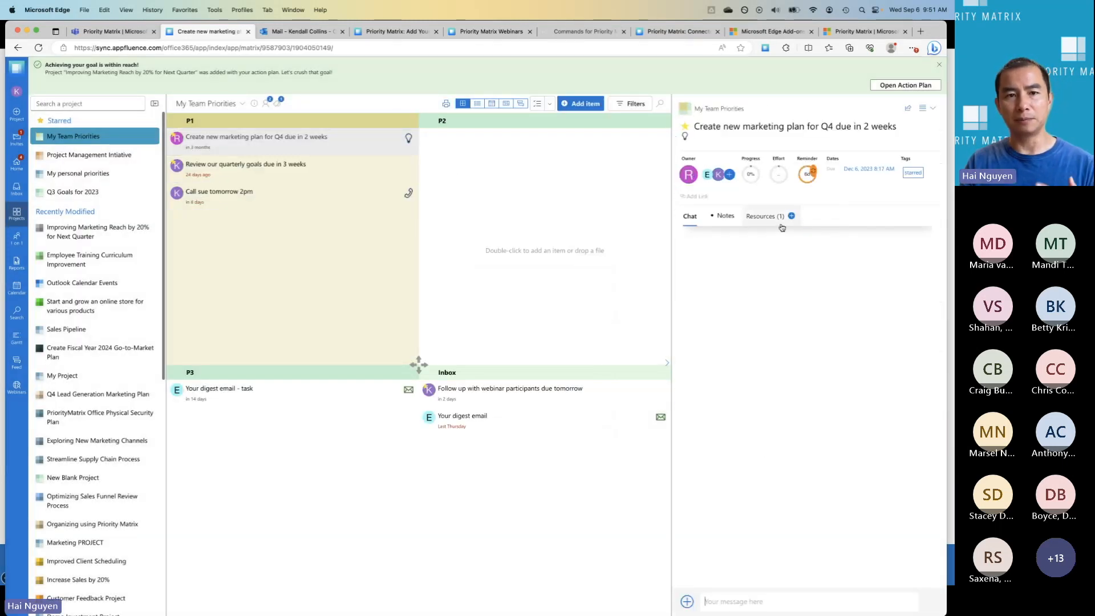
{"action": "left_click", "coordinate": [725, 216]}
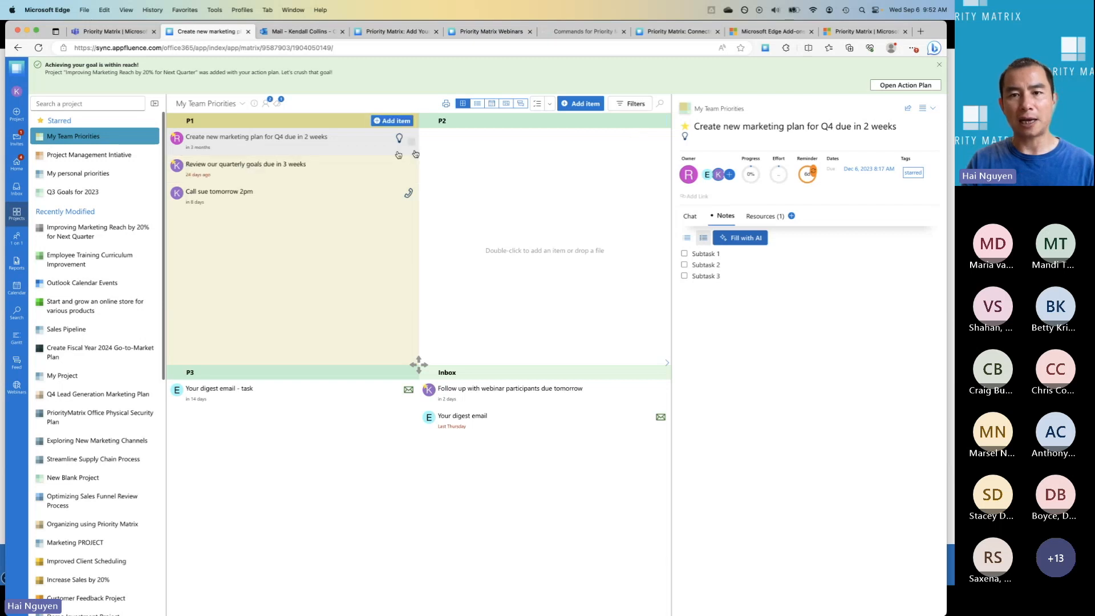
{"action": "left_click", "coordinate": [640, 121]}
{"action": "type", "text": "Subtask 1"}
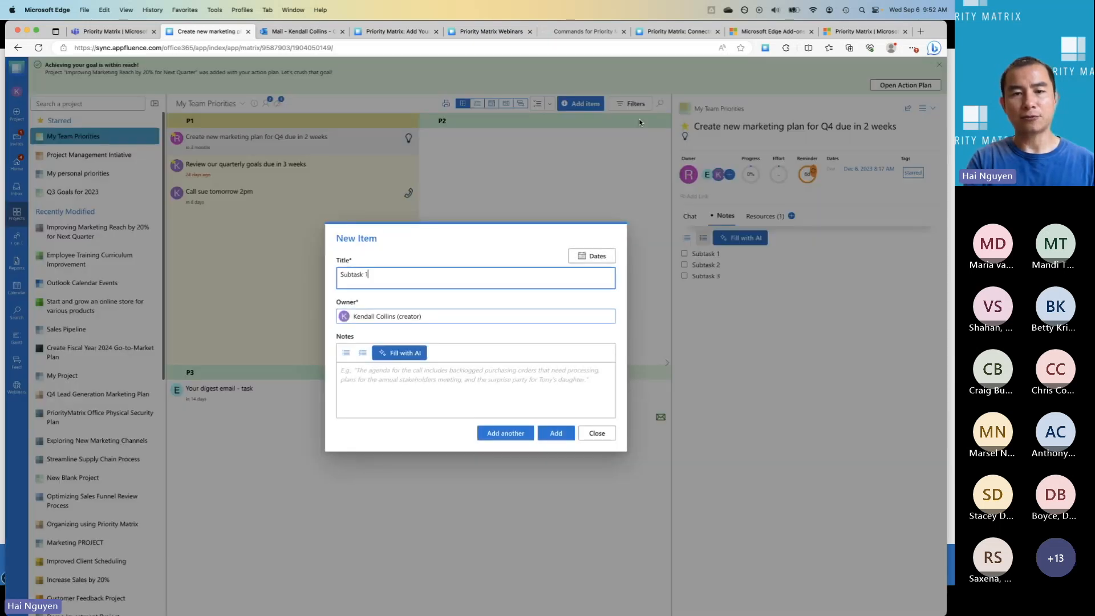
{"action": "left_click", "coordinate": [556, 432]}
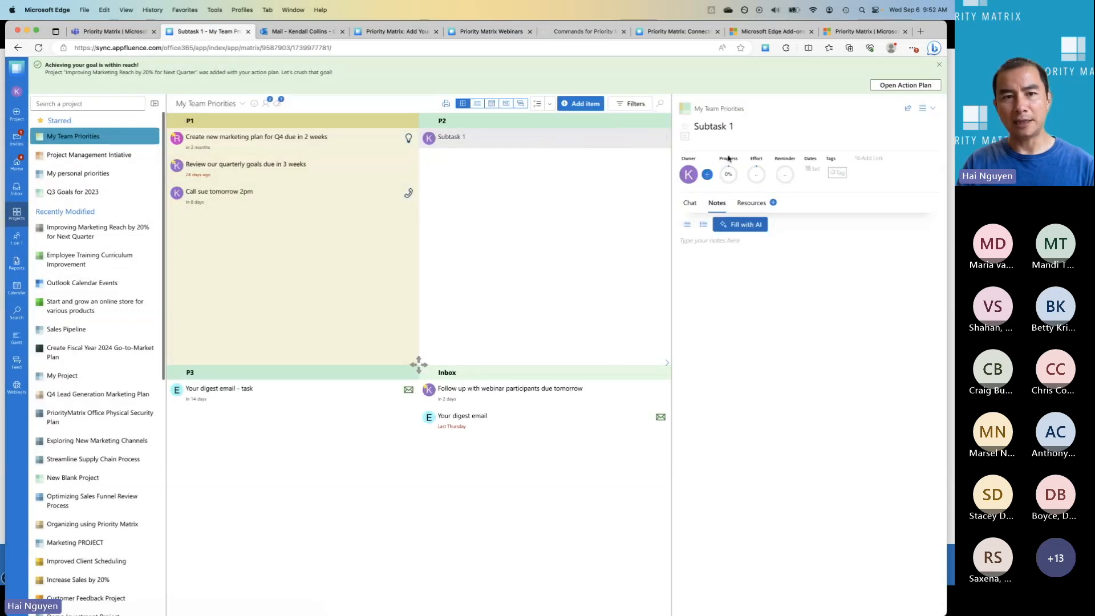
Step: Link Subtask 1 to the Q4 marketing plan item as a related item, and view the other link relation options
{"action": "left_click", "coordinate": [266, 147]}
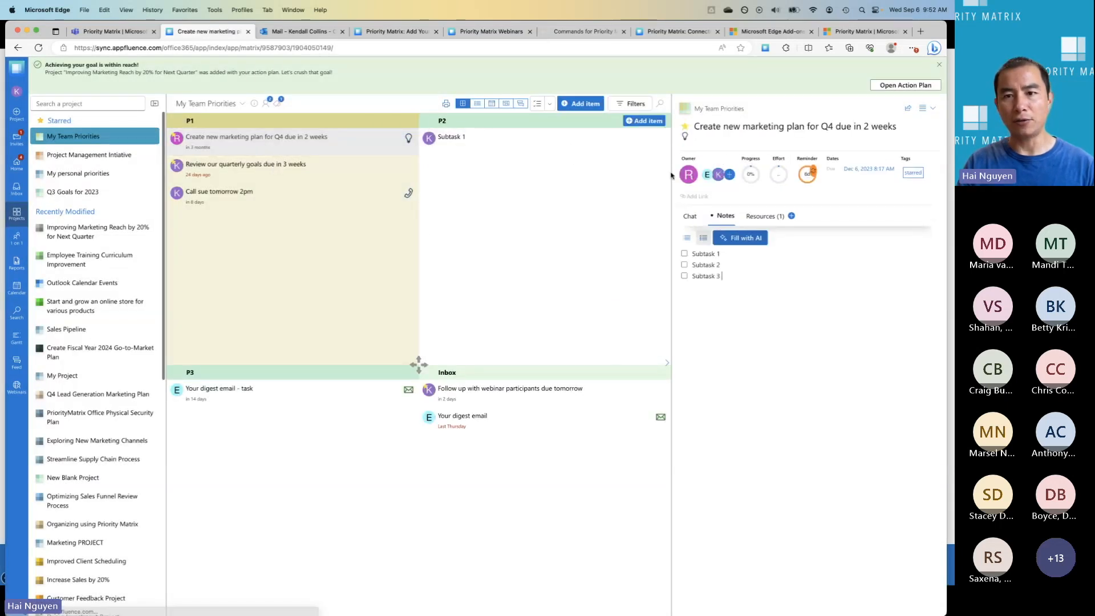
{"action": "left_click", "coordinate": [767, 216]}
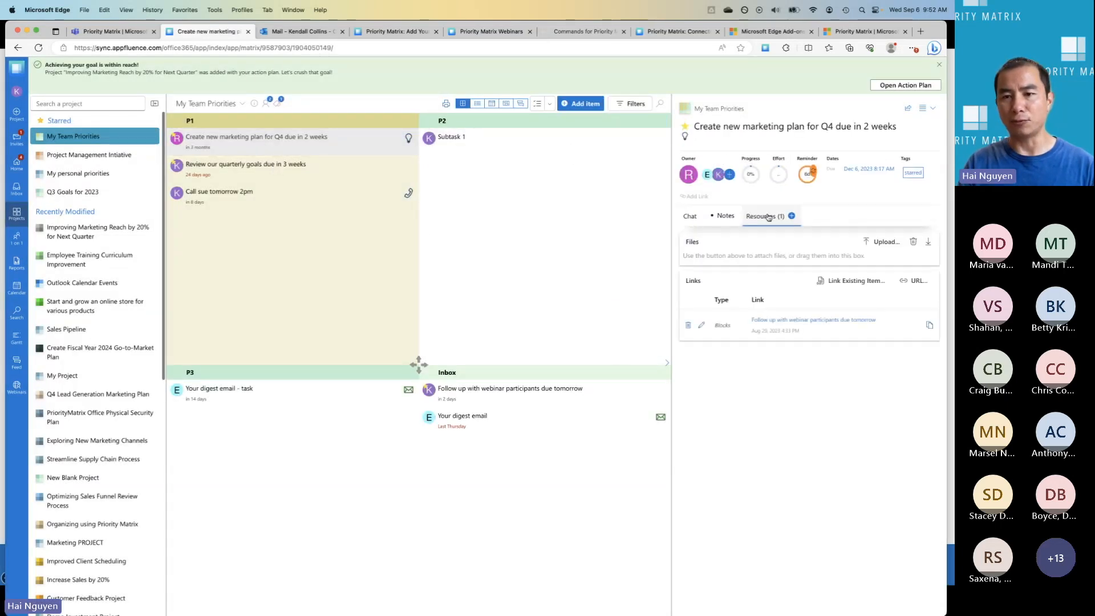
{"action": "left_click", "coordinate": [851, 280]}
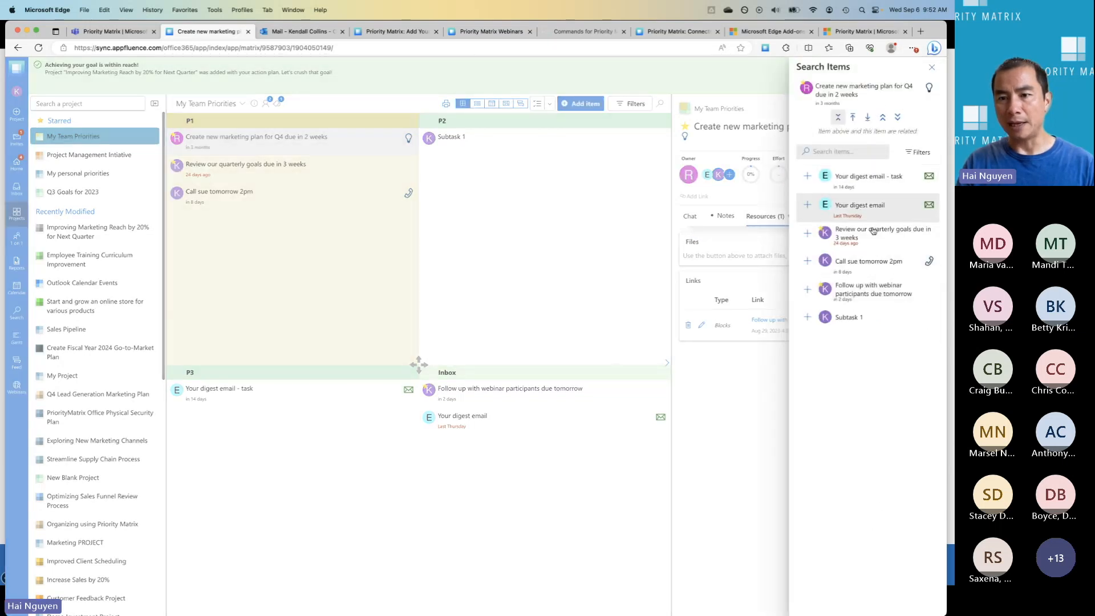
{"action": "left_click", "coordinate": [859, 319]}
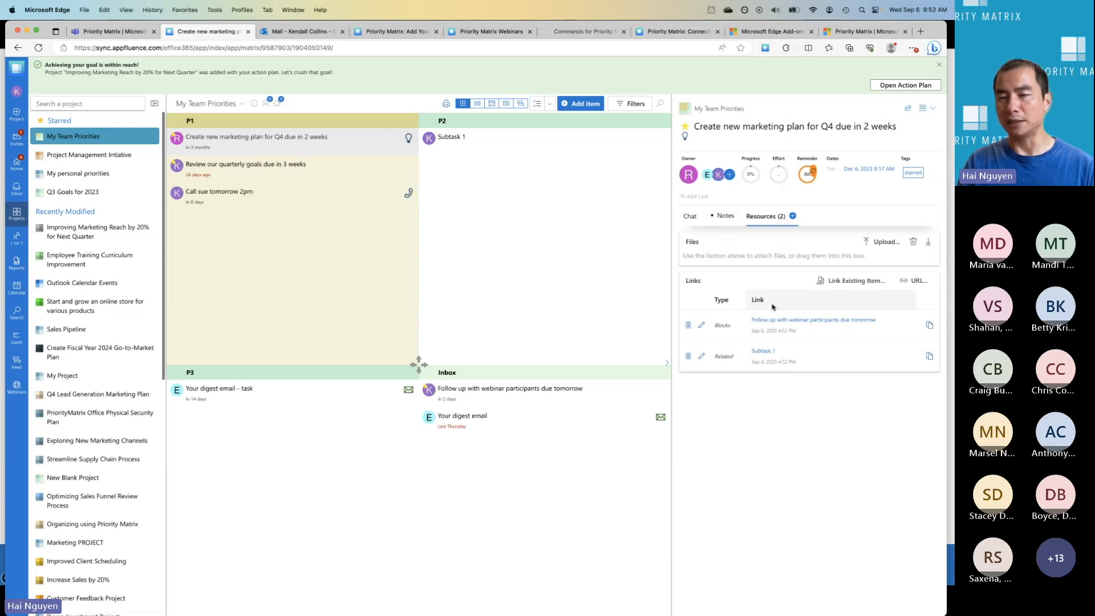
{"action": "left_click", "coordinate": [852, 280]}
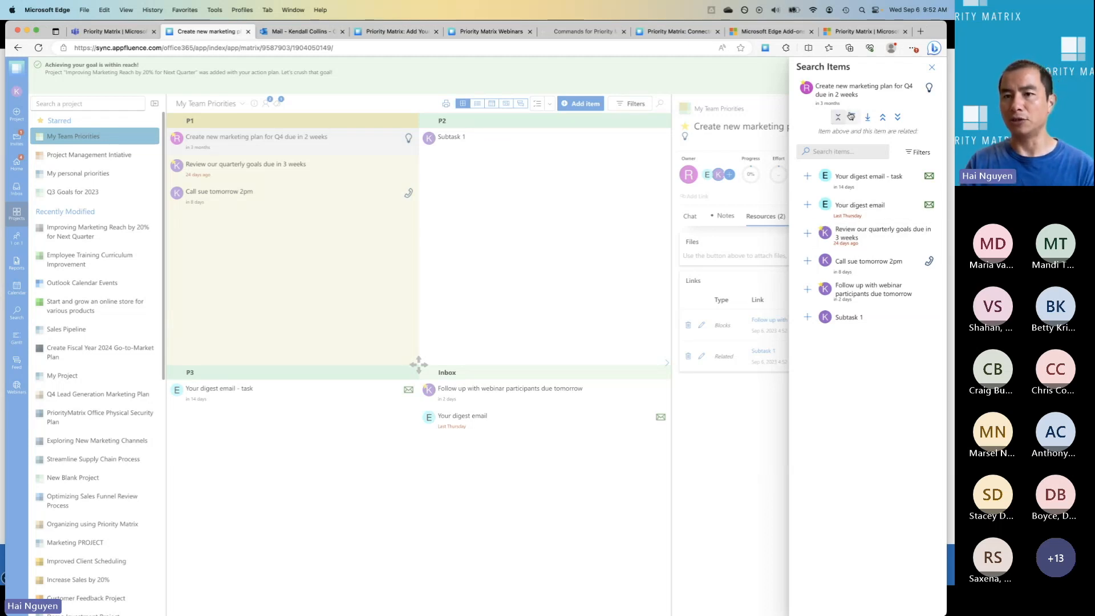
{"action": "left_click", "coordinate": [931, 67]}
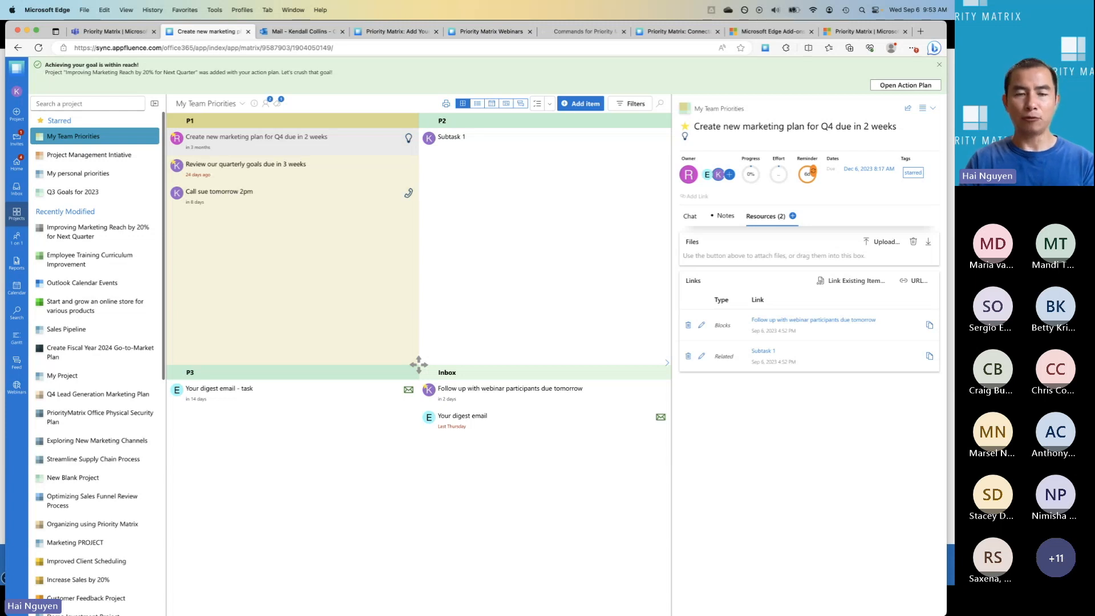
Step: View the home page alerts and the available options for clearing notifications
{"action": "left_click", "coordinate": [20, 168]}
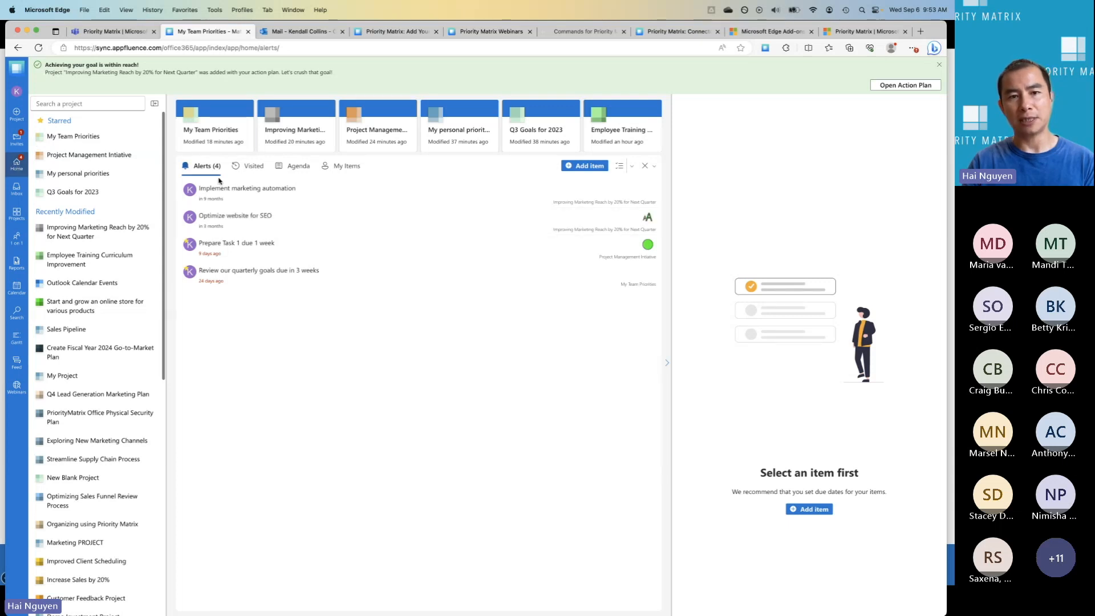
{"action": "left_click", "coordinate": [233, 194]}
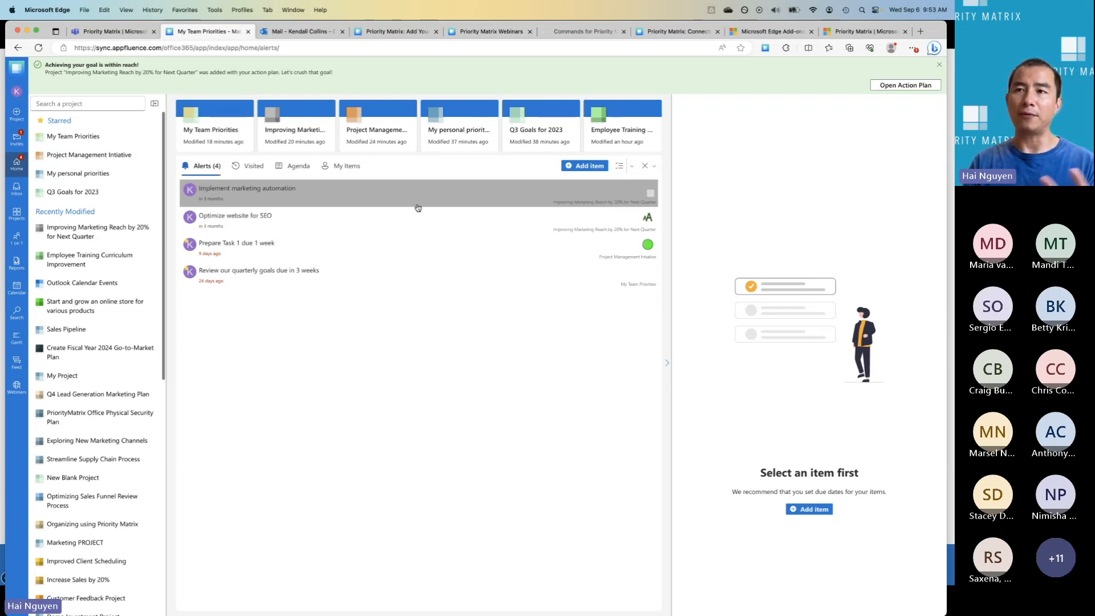
{"action": "left_click", "coordinate": [655, 166]}
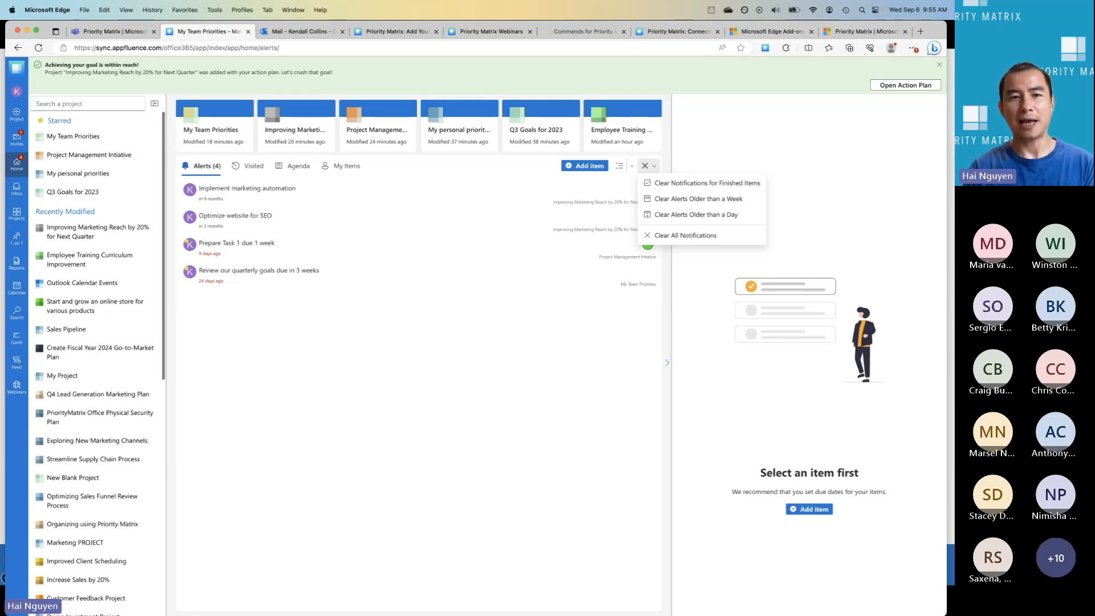
Step: In My personal priorities, send the chat commands "due in 2 weeks" and "remind me tomorrow" on the "Find 3 new books to read" item
{"action": "left_click", "coordinate": [95, 173]}
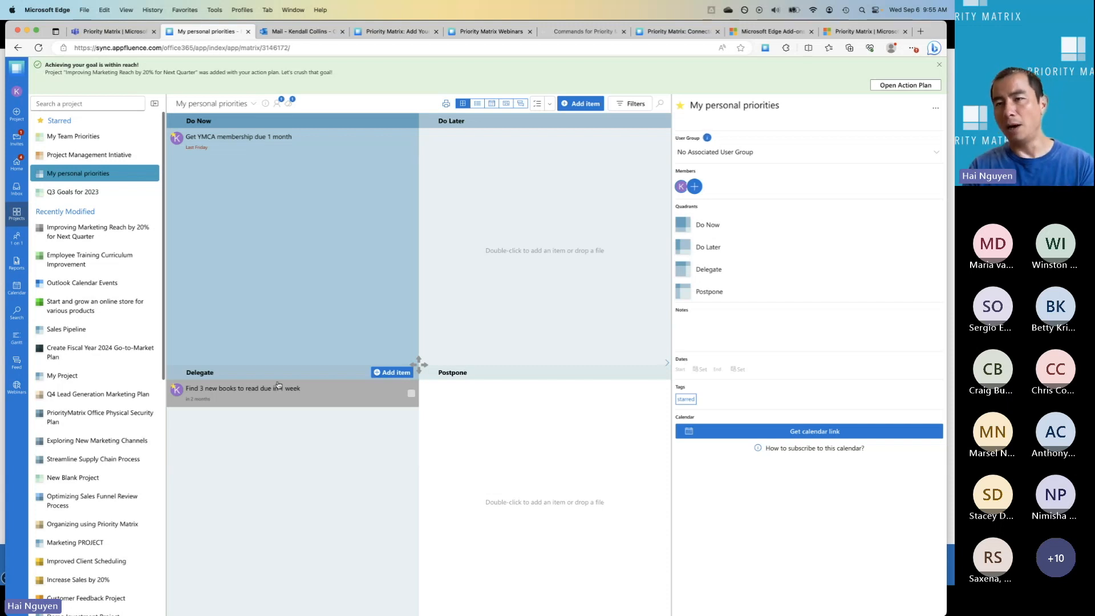
{"action": "left_click", "coordinate": [756, 1]}
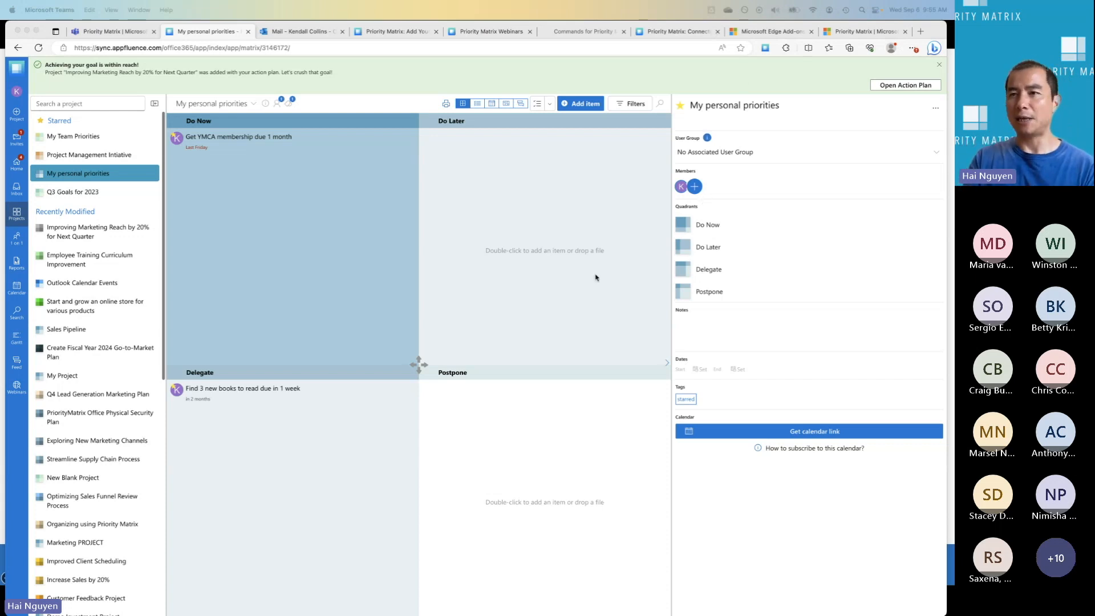
{"action": "left_click", "coordinate": [308, 390]}
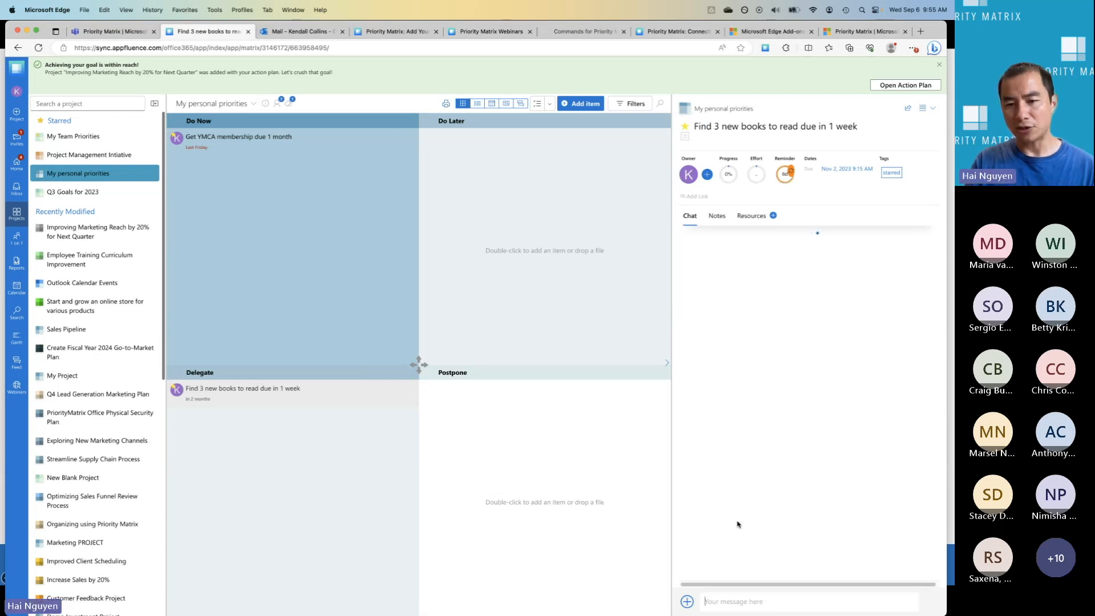
{"action": "left_click", "coordinate": [732, 605]}
{"action": "type", "text": "due in 2 weeks"}
{"action": "key", "text": "Return"}
{"action": "type", "text": "remind me tomorrow"}
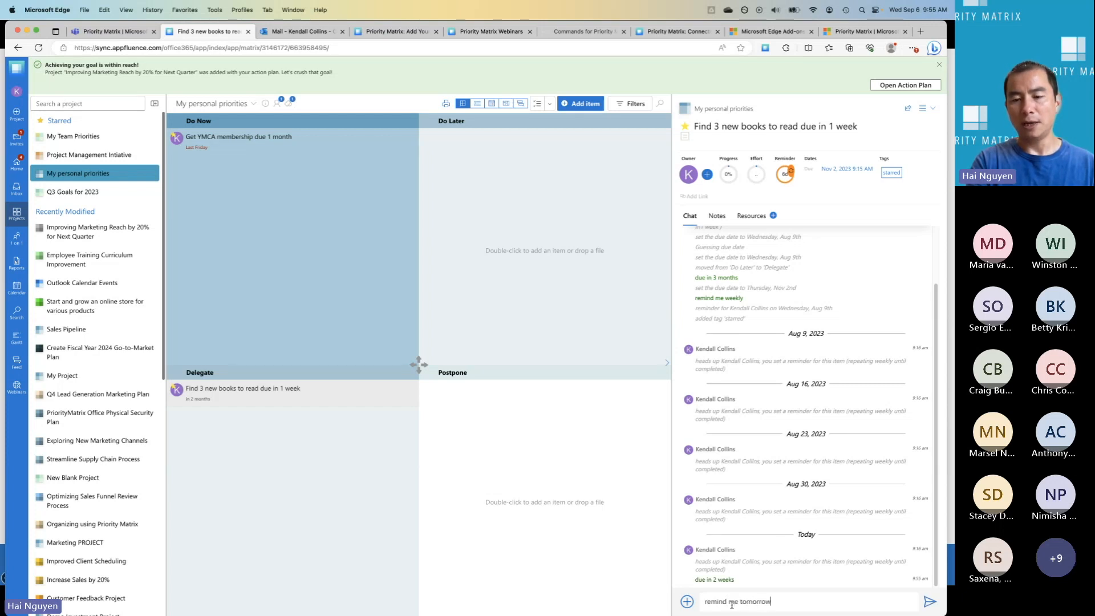
{"action": "key", "text": "Return"}
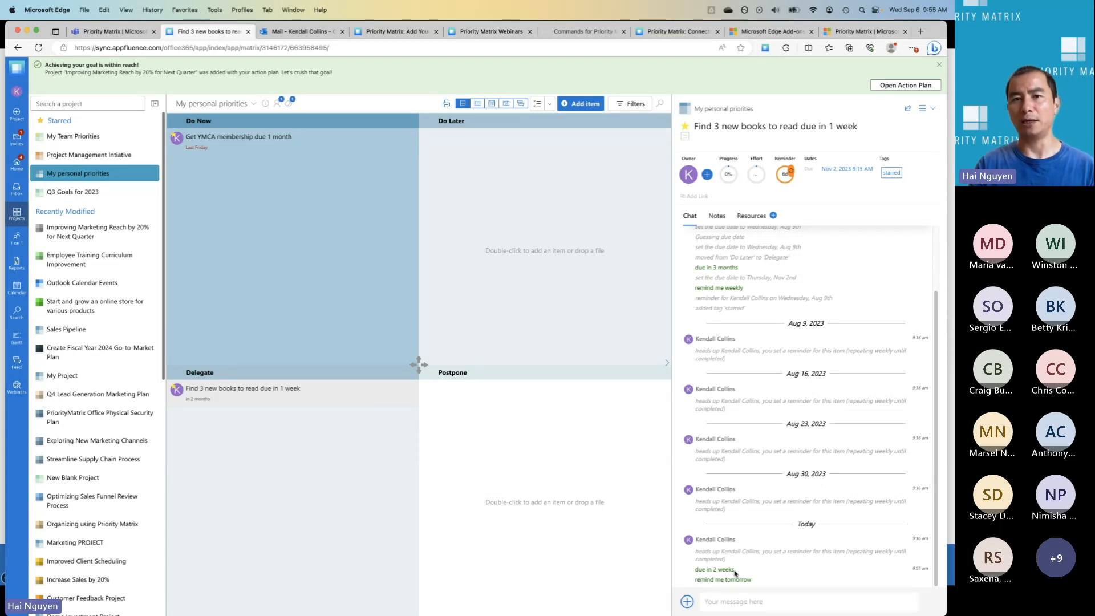
Step: Examine the chat commands in the "How To Talk Back To Priority Matrix" help article, and return to the book-reading item
{"action": "left_click", "coordinate": [583, 33]}
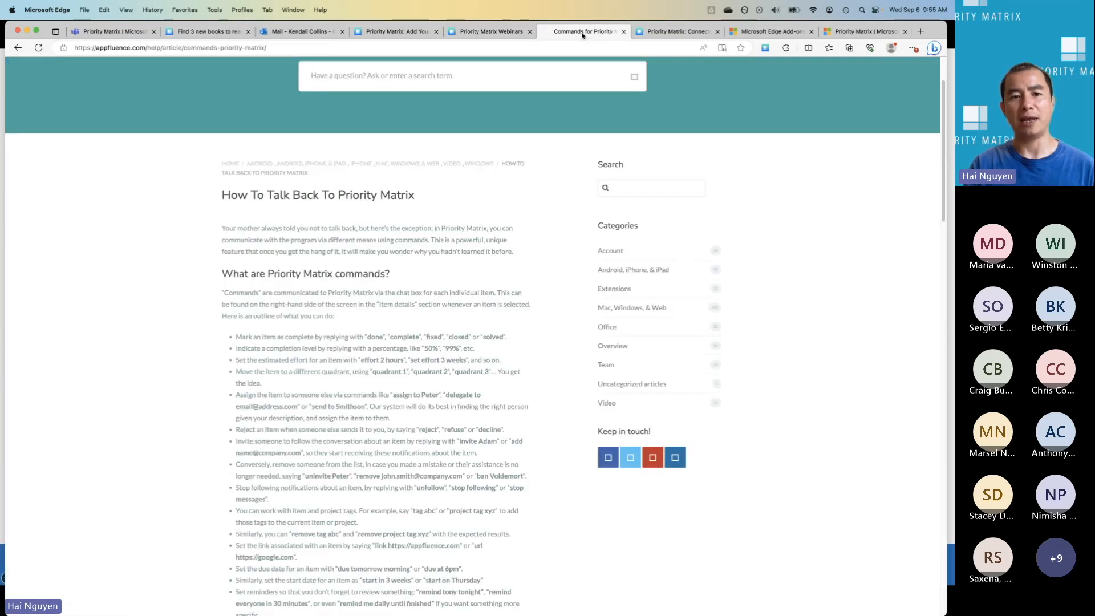
{"action": "scroll", "coordinate": [463, 71], "scroll_direction": "down", "scroll_amount": 3}
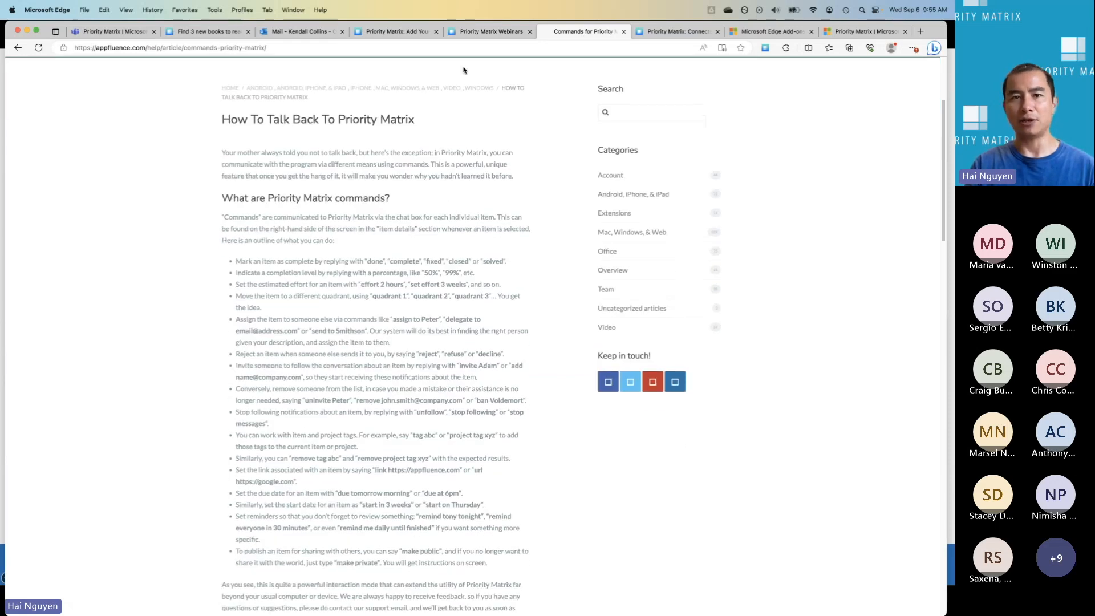
{"action": "key", "text": "super+l"}
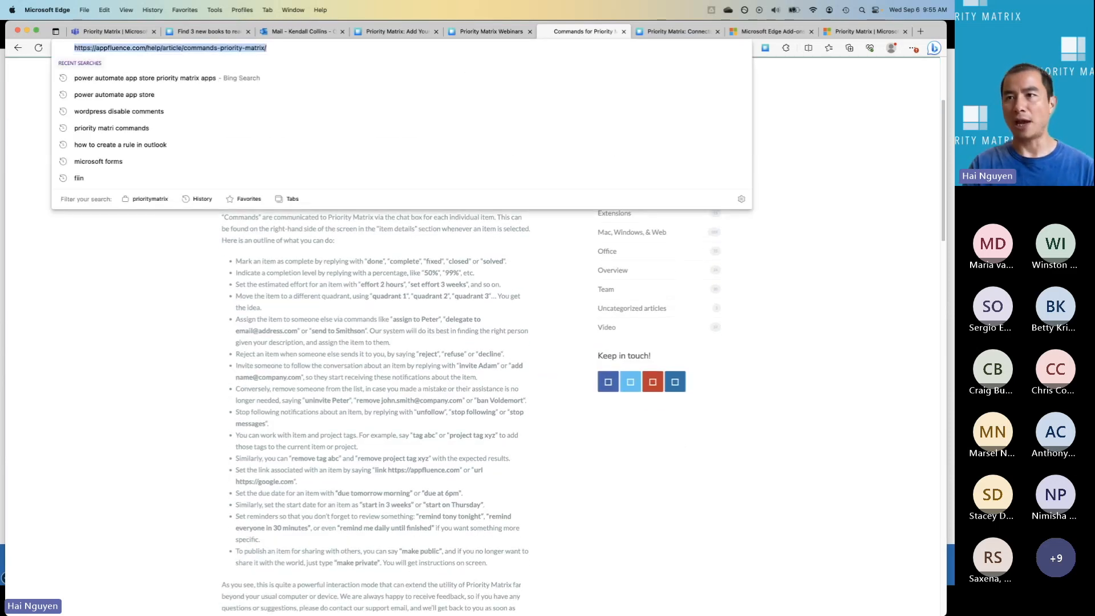
{"action": "key", "text": "super+Tab"}
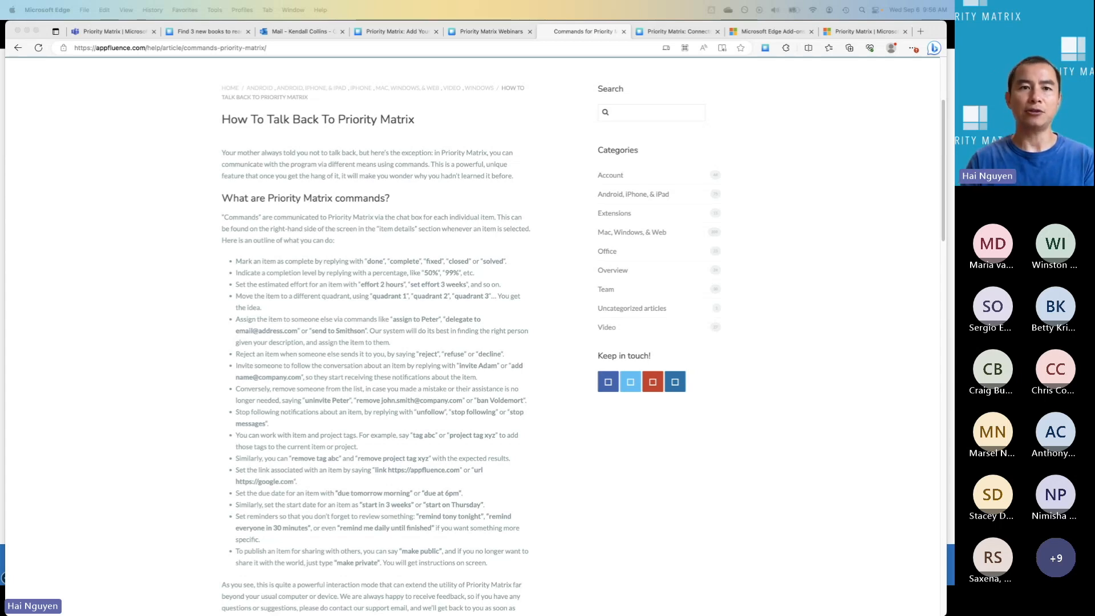
{"action": "left_click", "coordinate": [198, 35]}
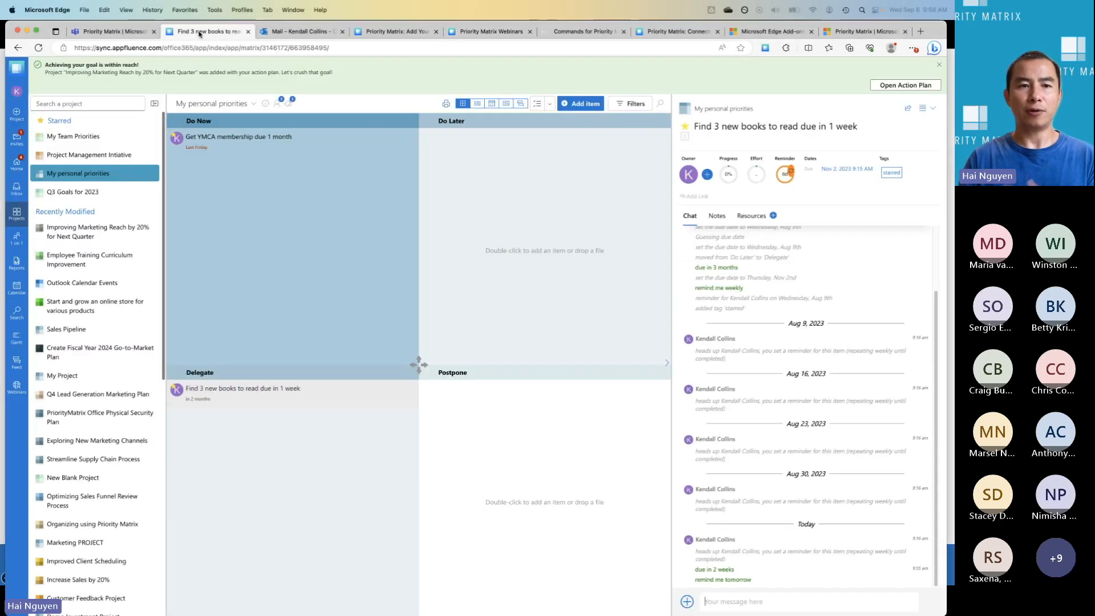